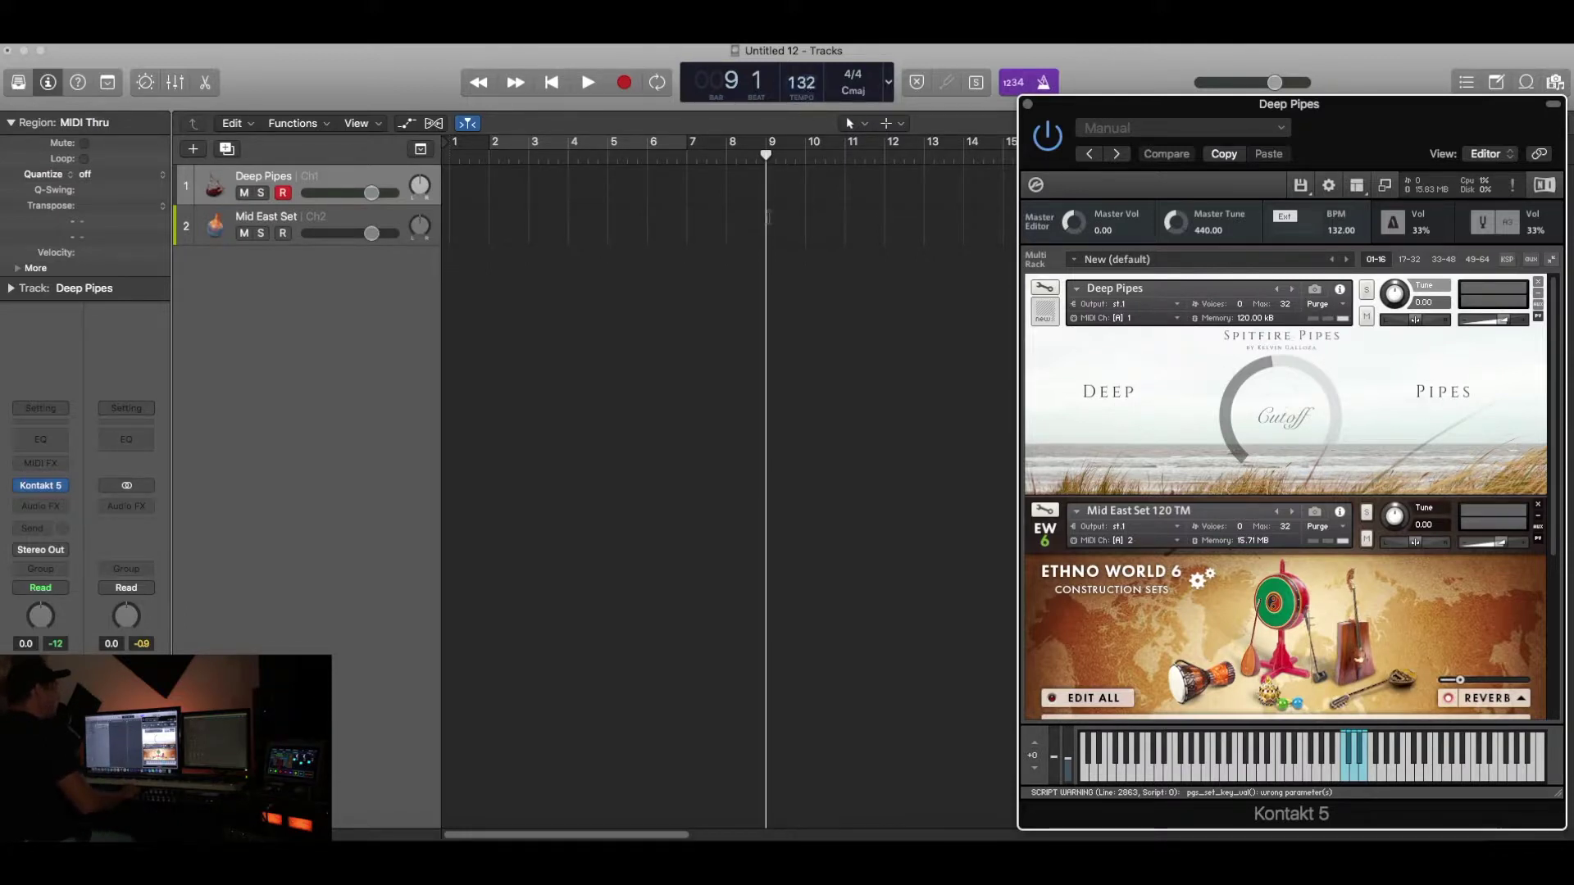
- Switch the control bar display to the Custom layout
click(886, 82)
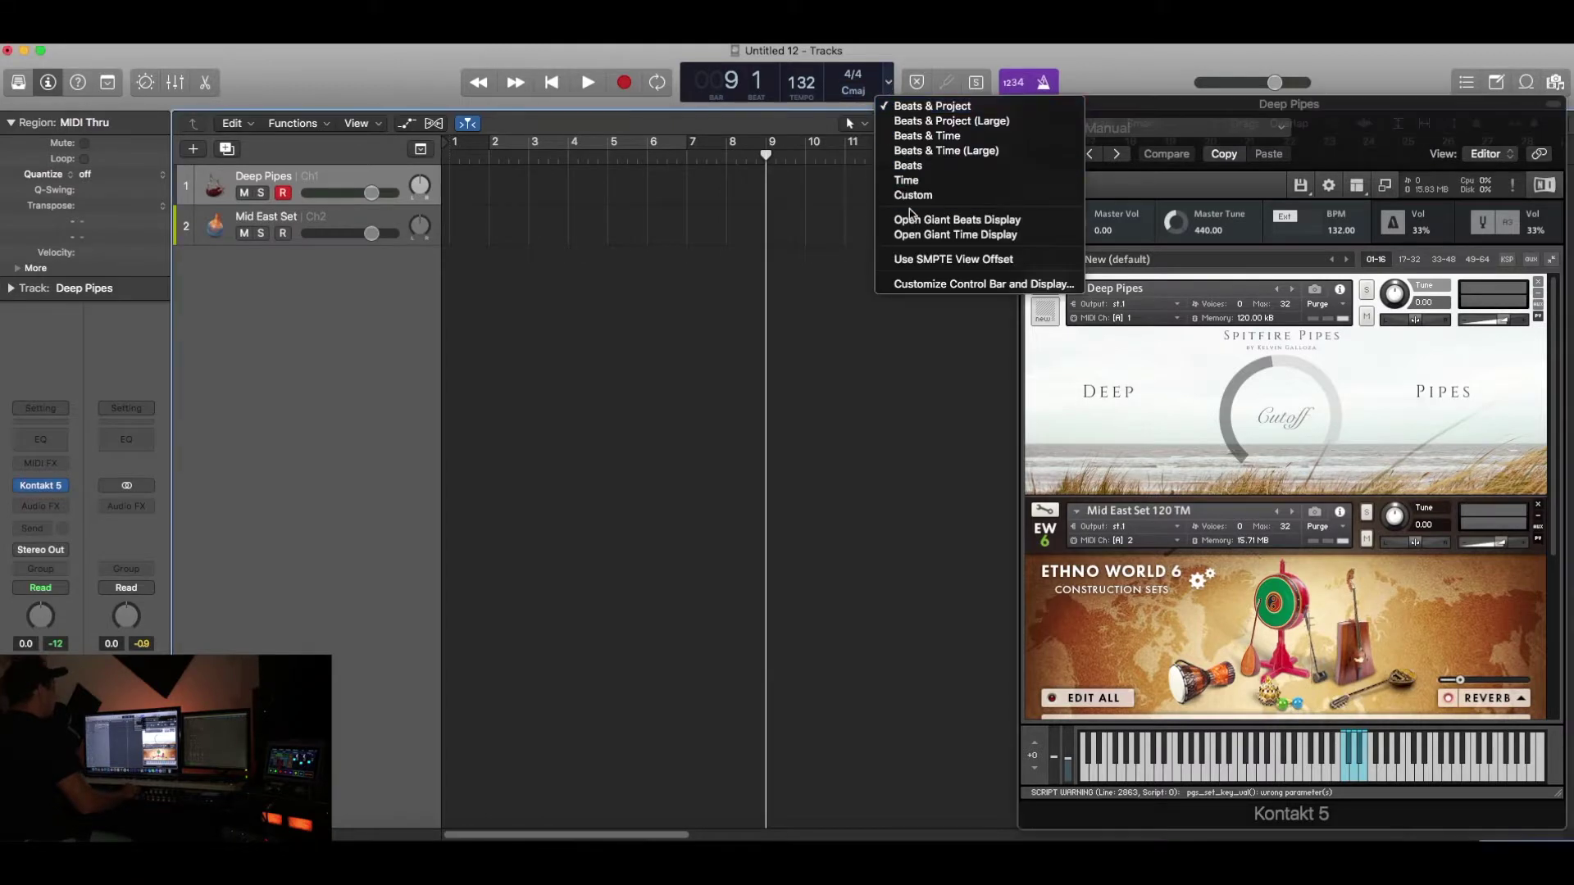
click(721, 216)
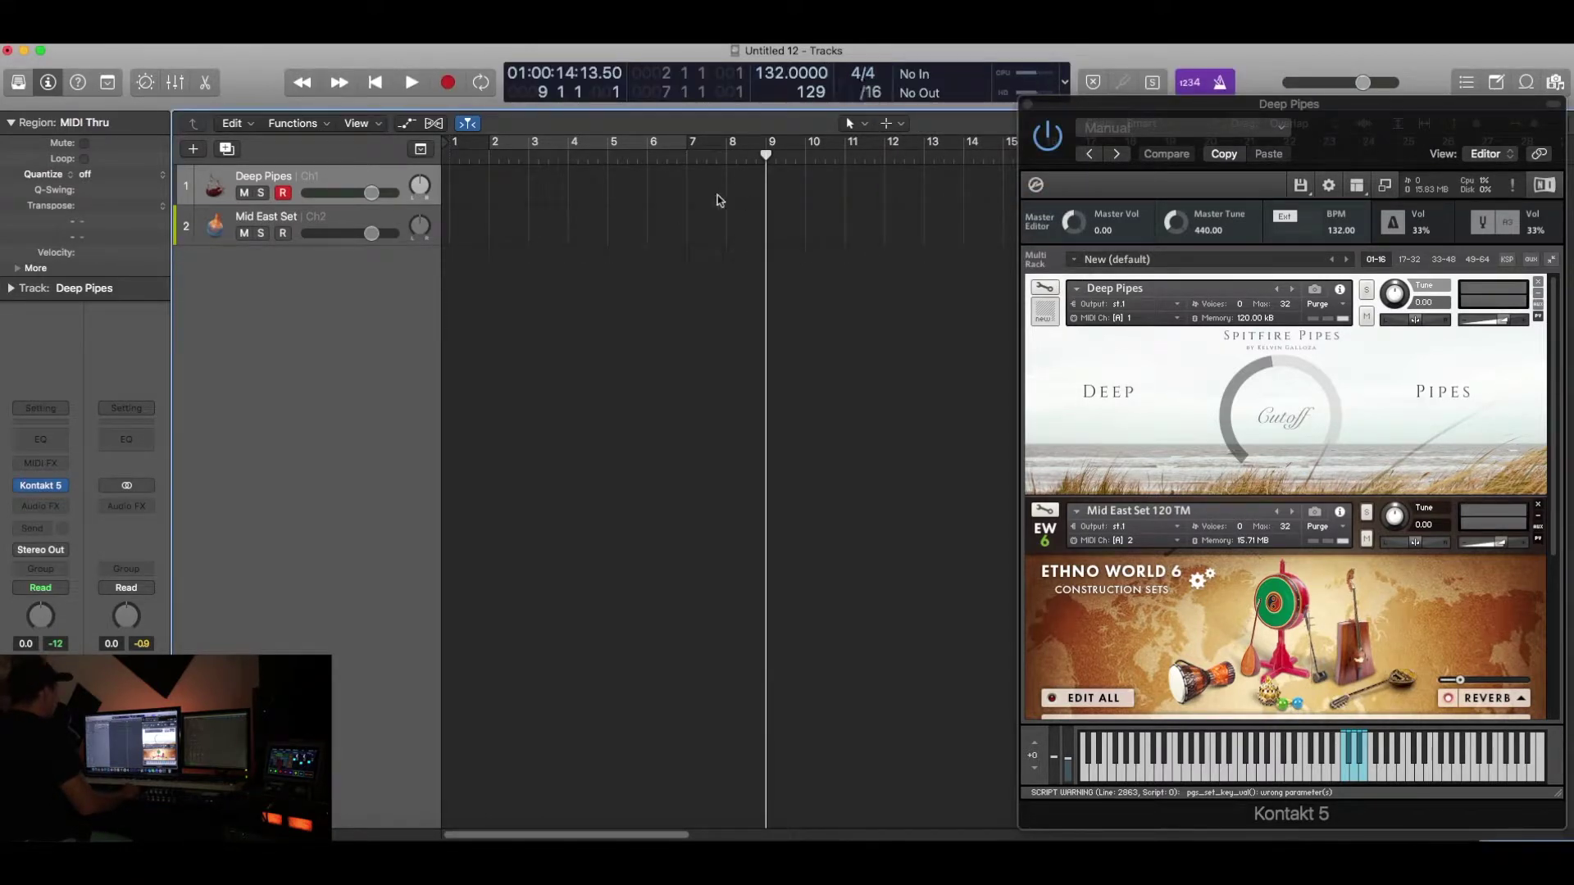
- Record a Deep Pipes part from the start of the project, stopping at about bar 7
key(Return)
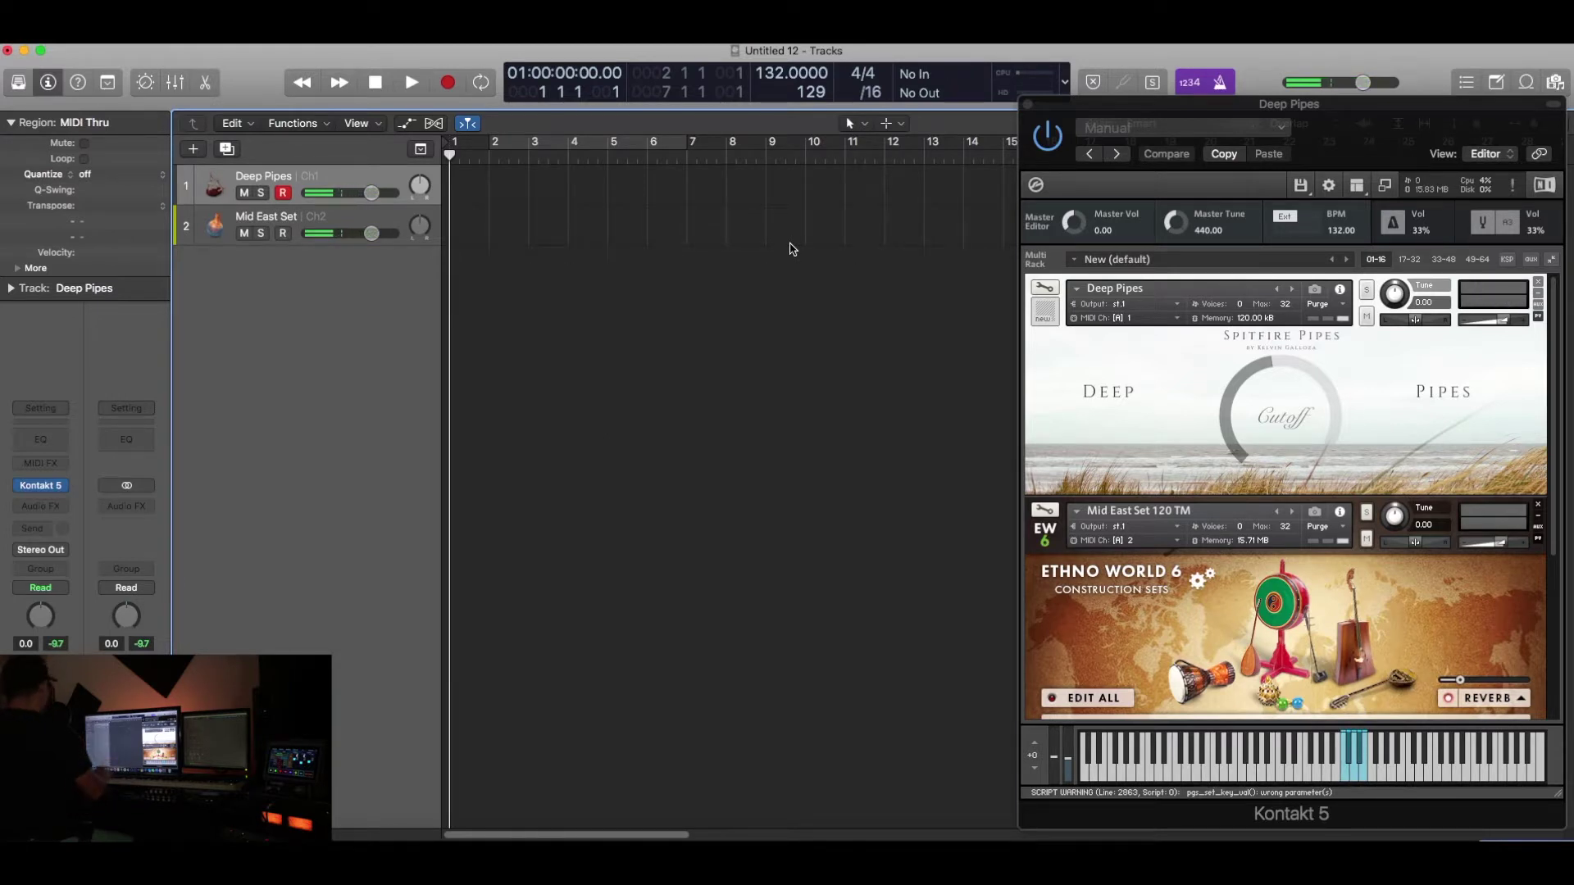
key(r)
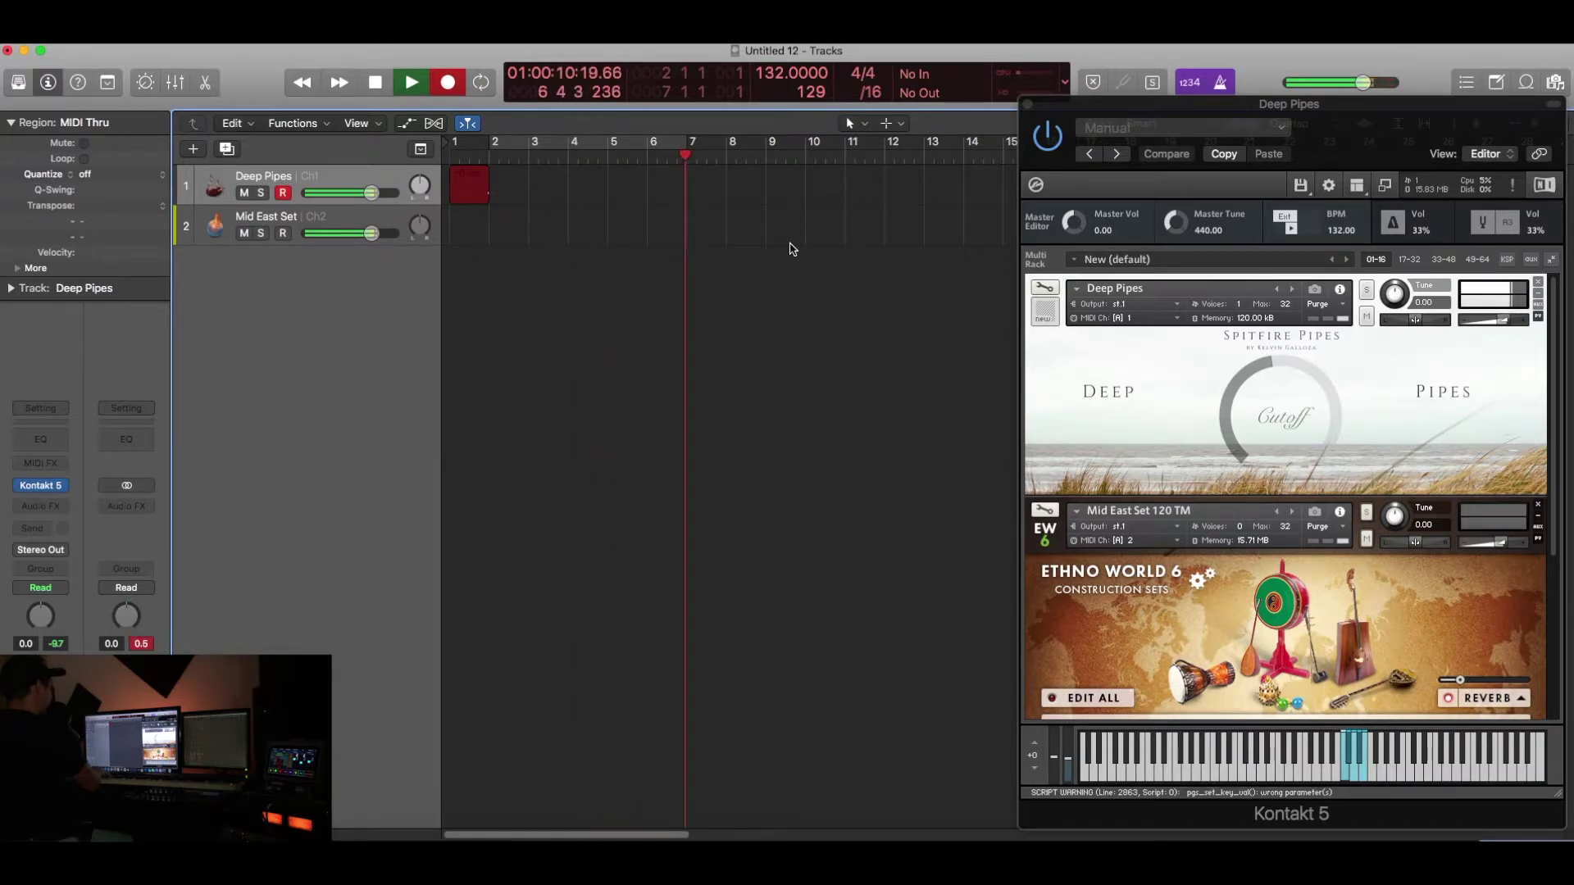
key(space)
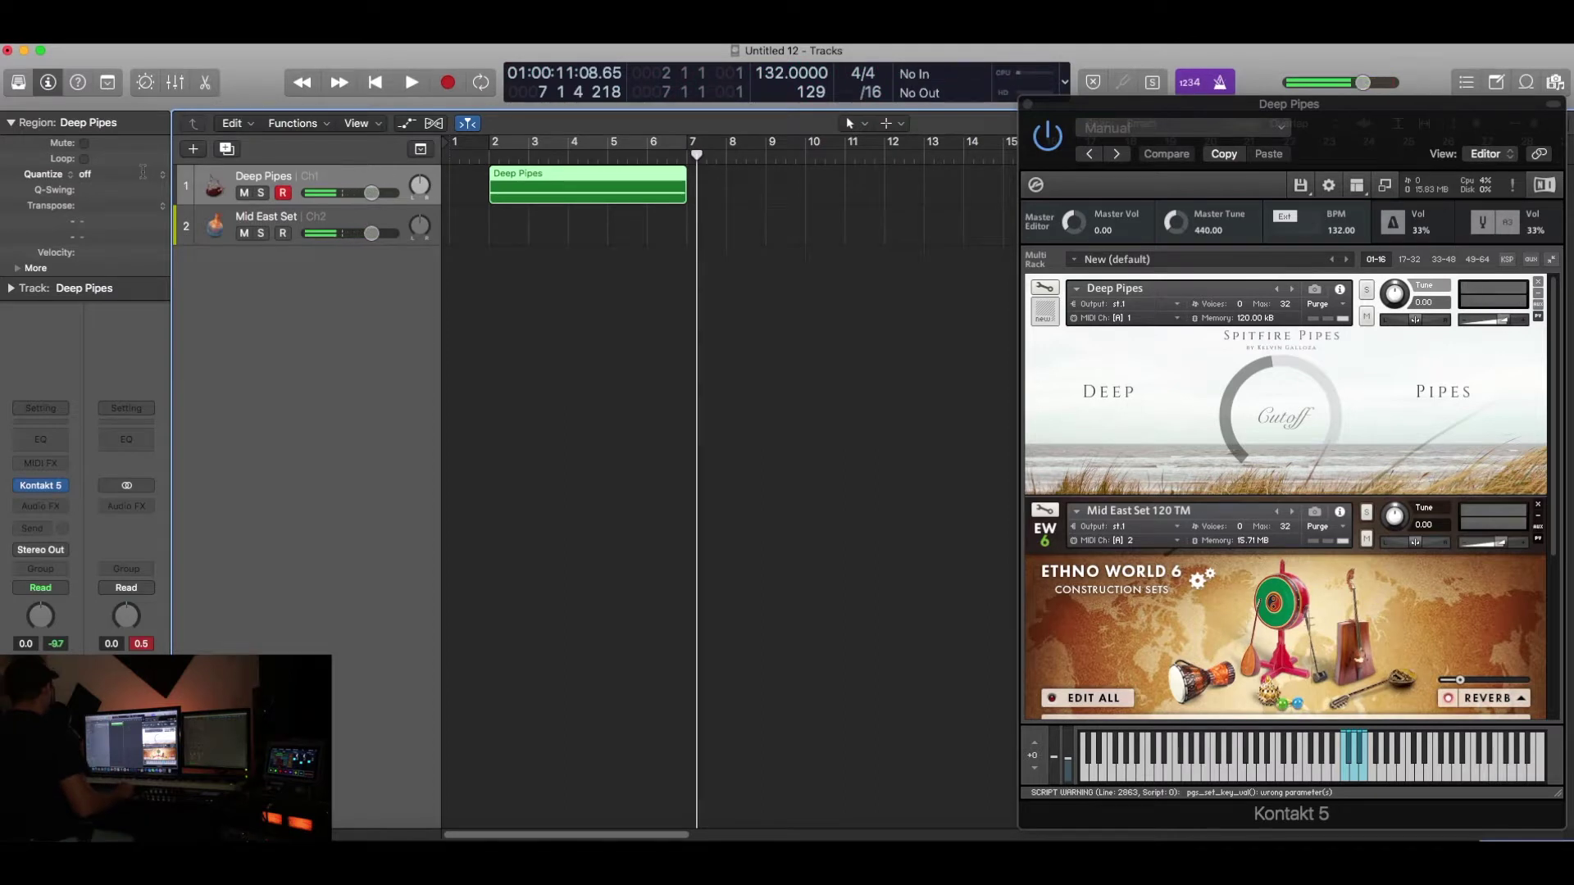
- Quantize the recorded Deep Pipes region to 1/4 Note and bounce it in place to a new track, muting the source
click(85, 173)
click(143, 223)
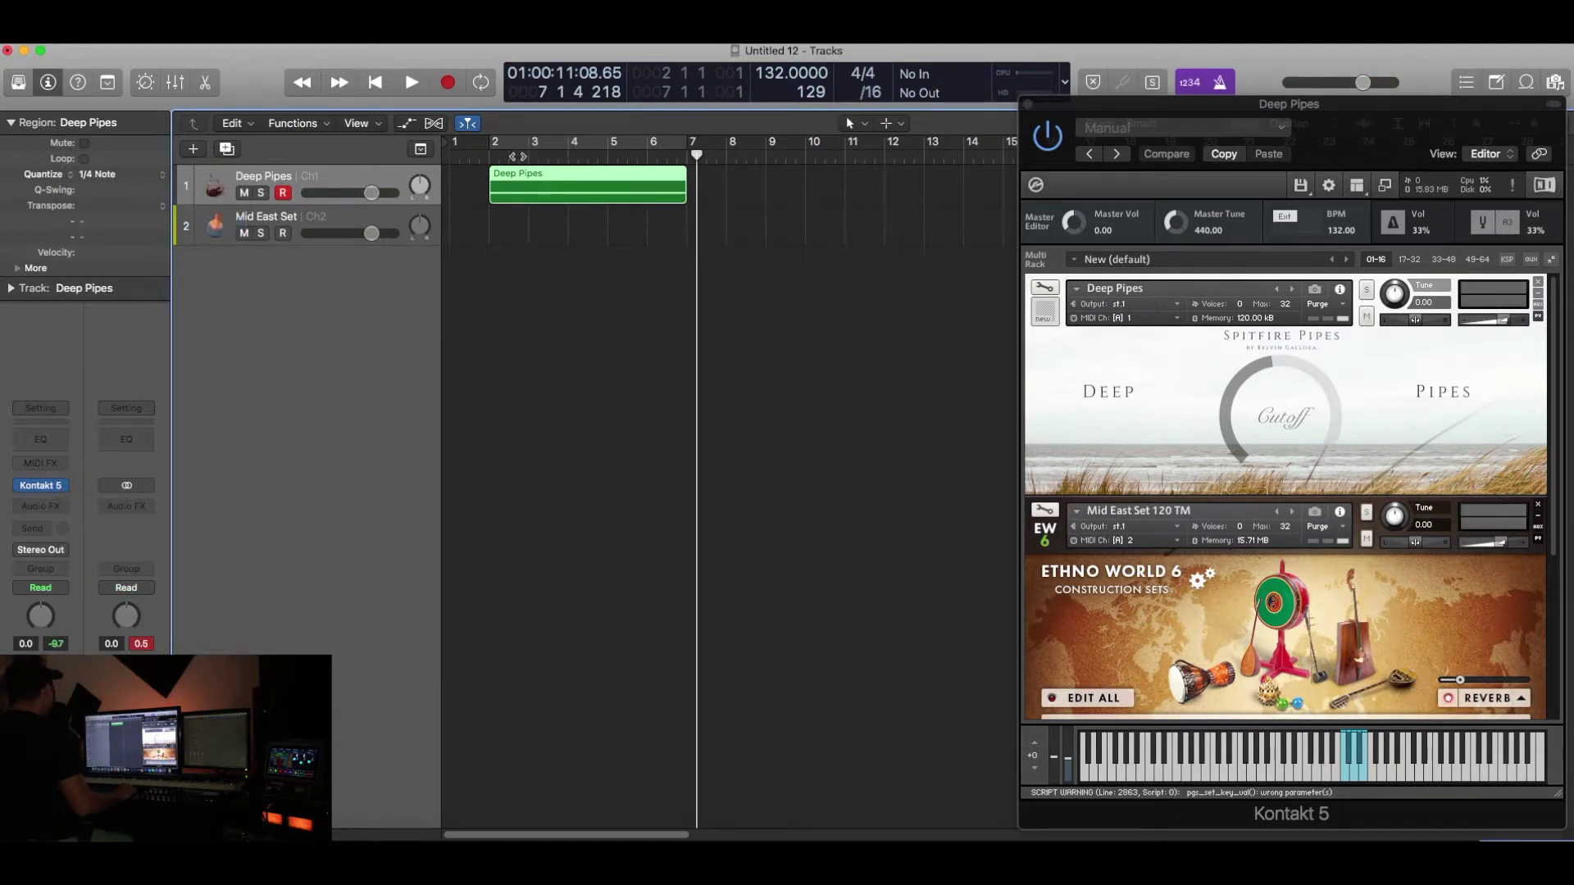
right_click(545, 192)
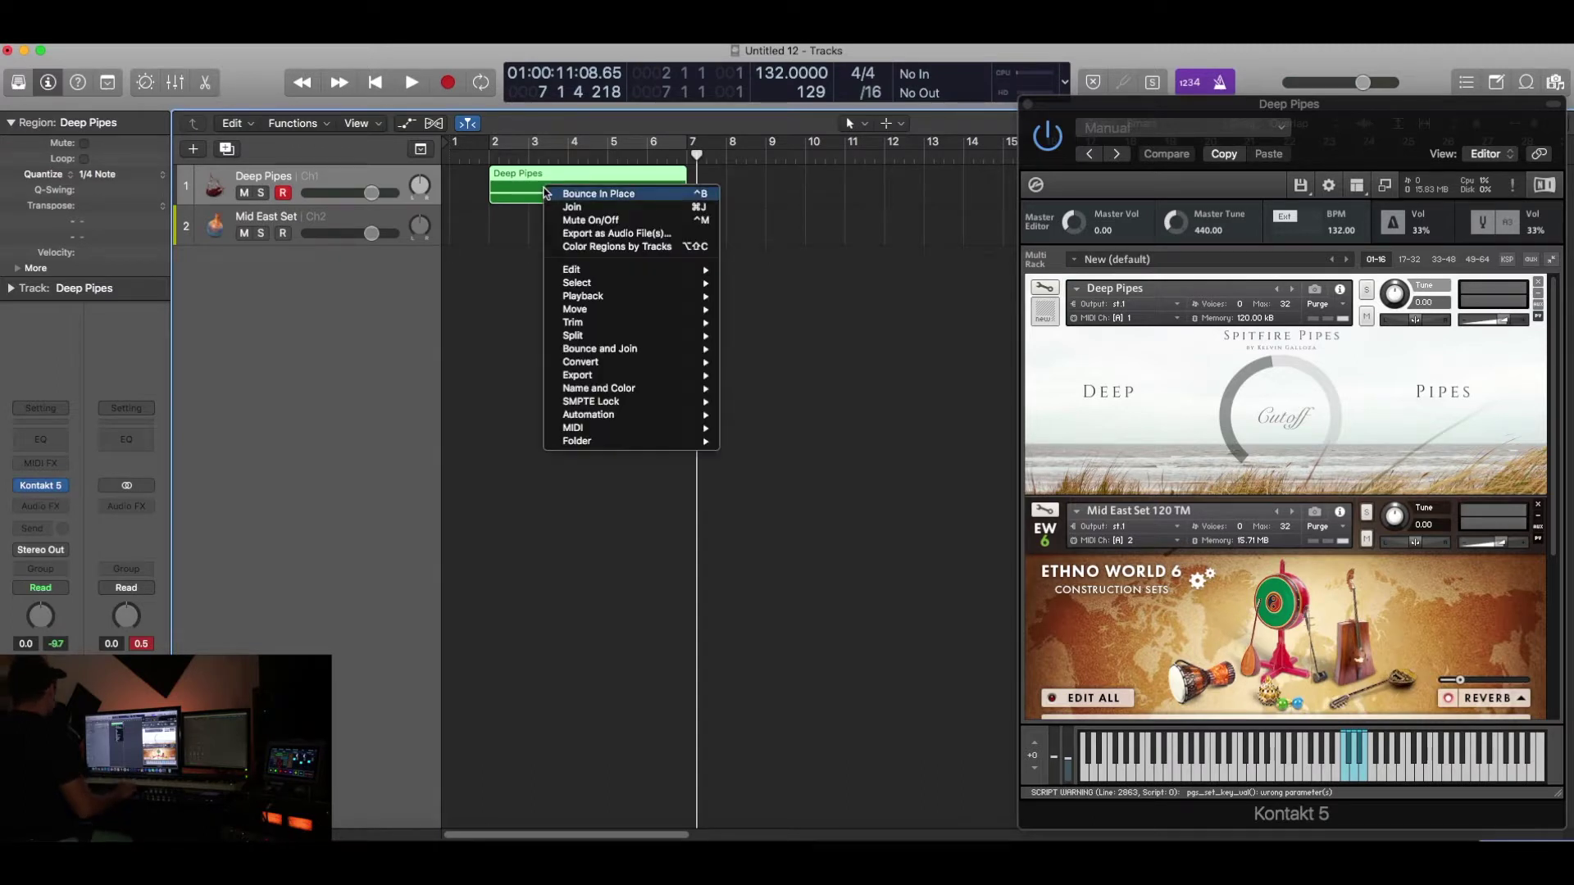
click(587, 197)
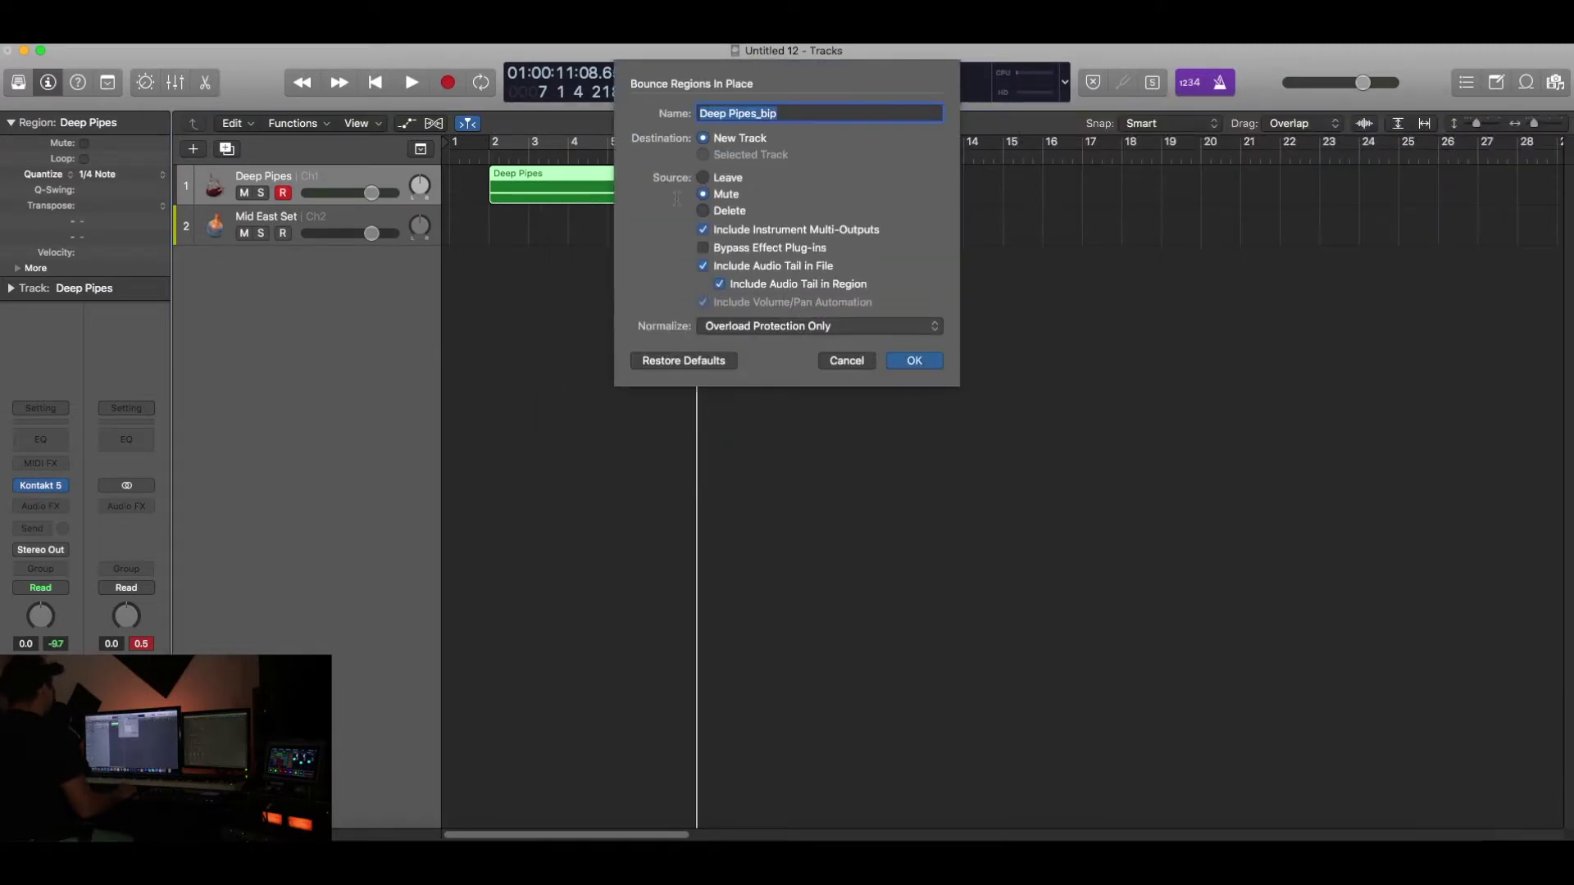
click(922, 365)
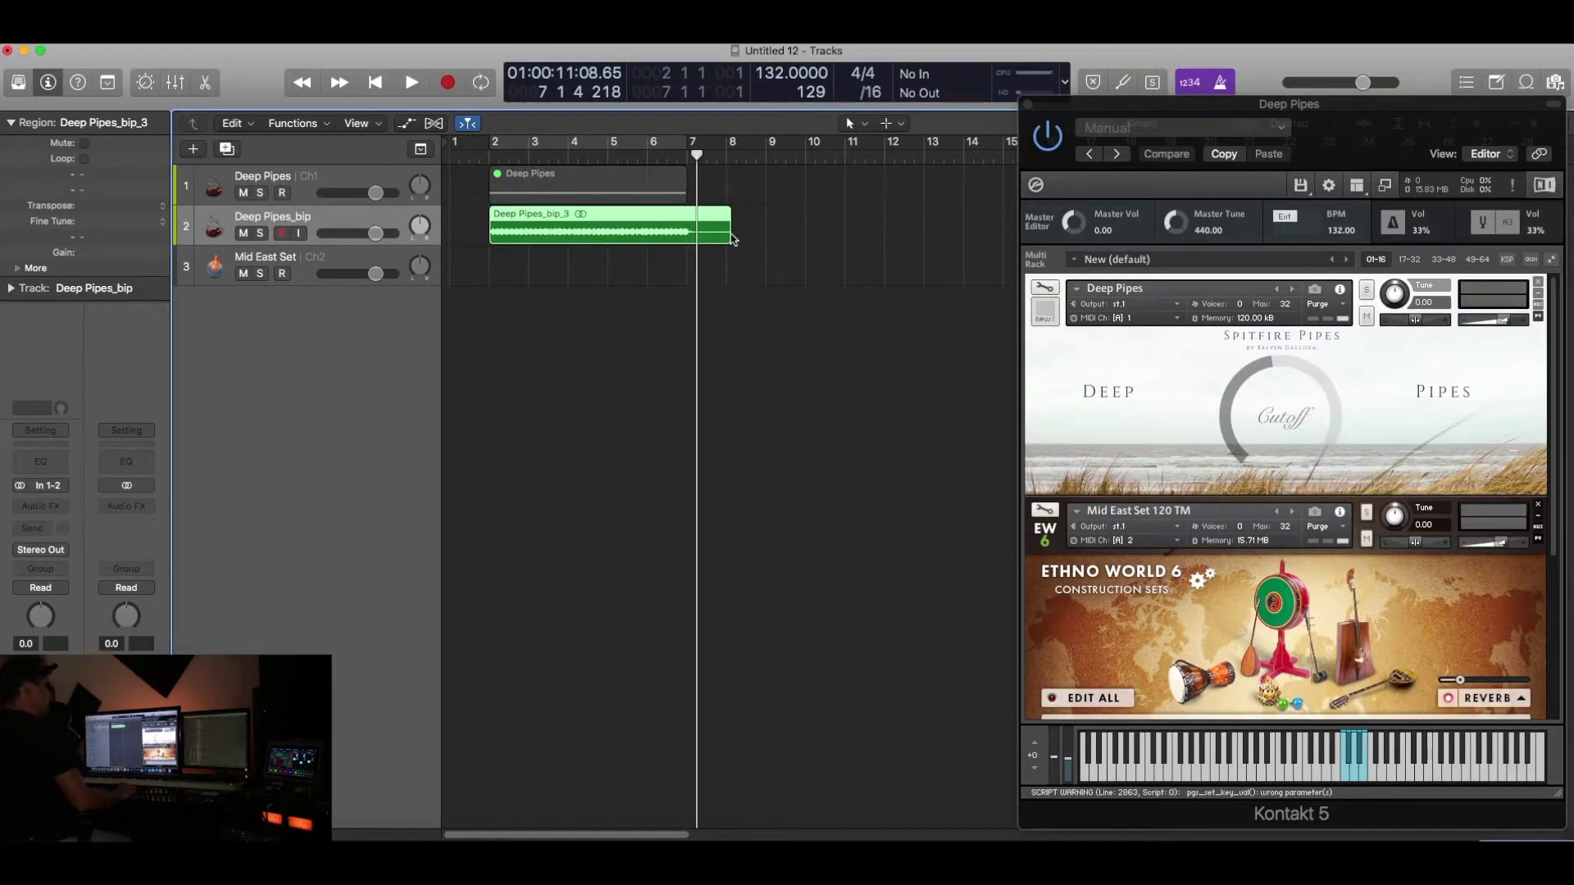
mouse_move(729, 236)
mouse_down()
mouse_move(686, 236)
mouse_move(730, 235)
mouse_up()
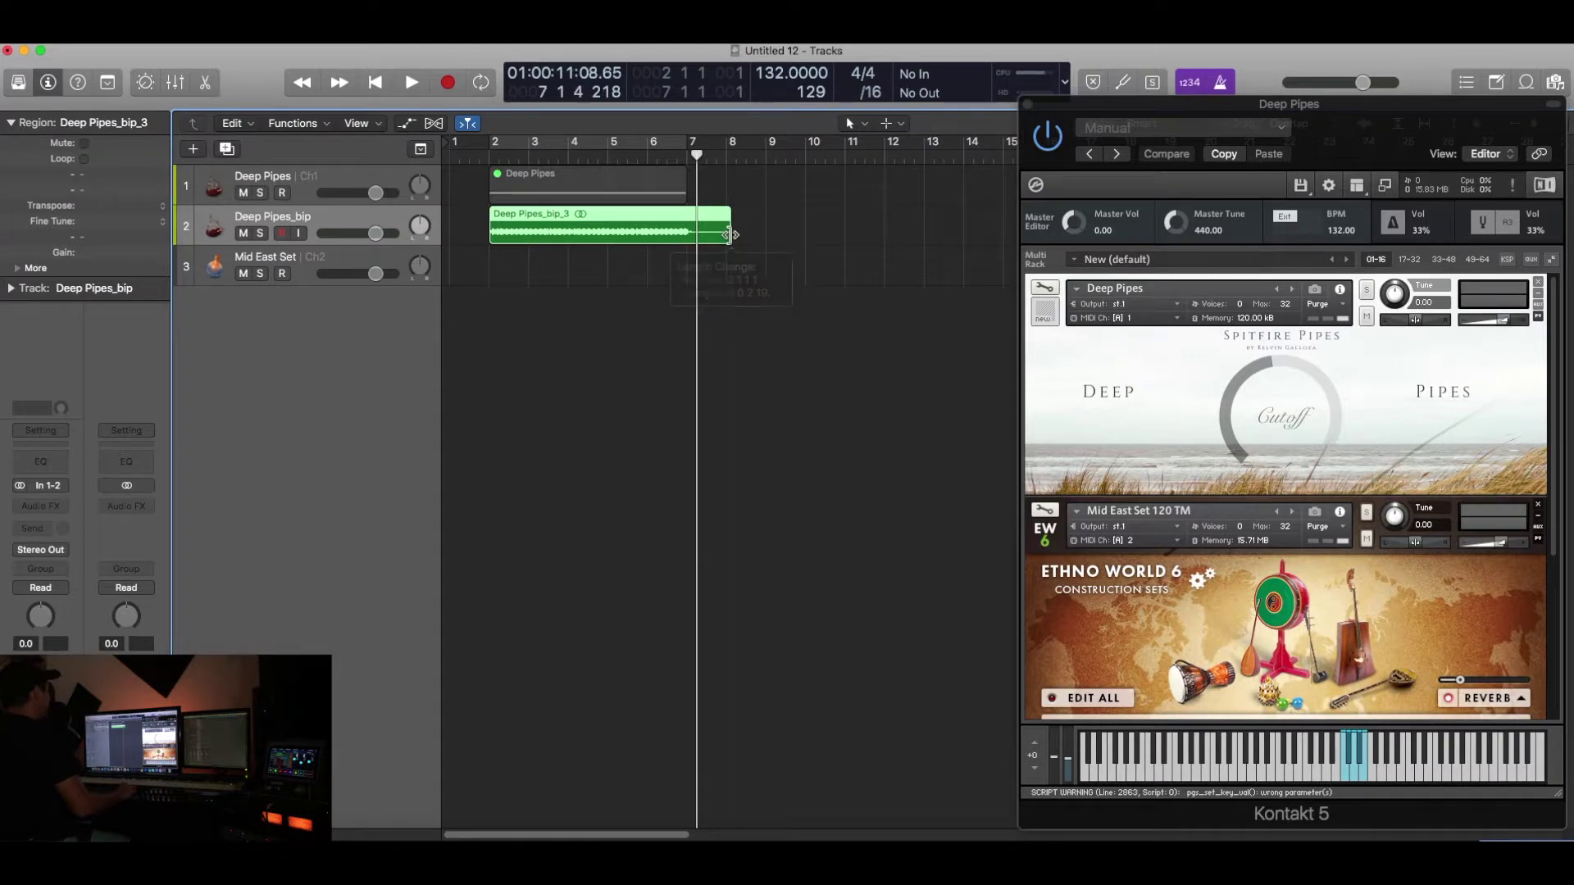
- Open the bounced Deep Pipes region in the audio editor and turn on Flex Time - Slicing
double_click(589, 233)
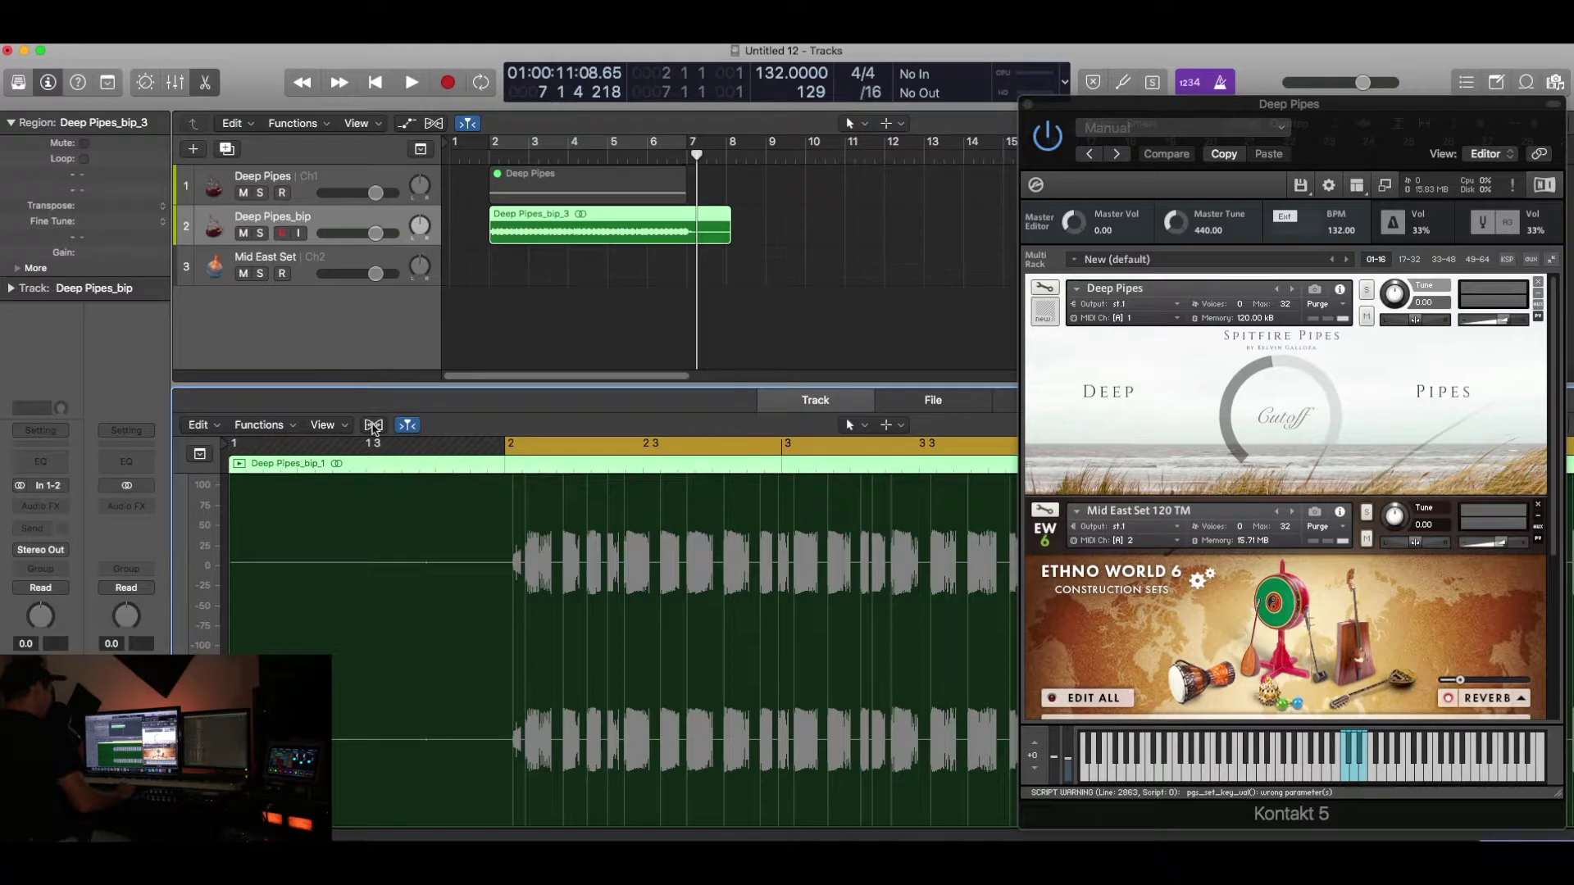
click(374, 425)
click(902, 312)
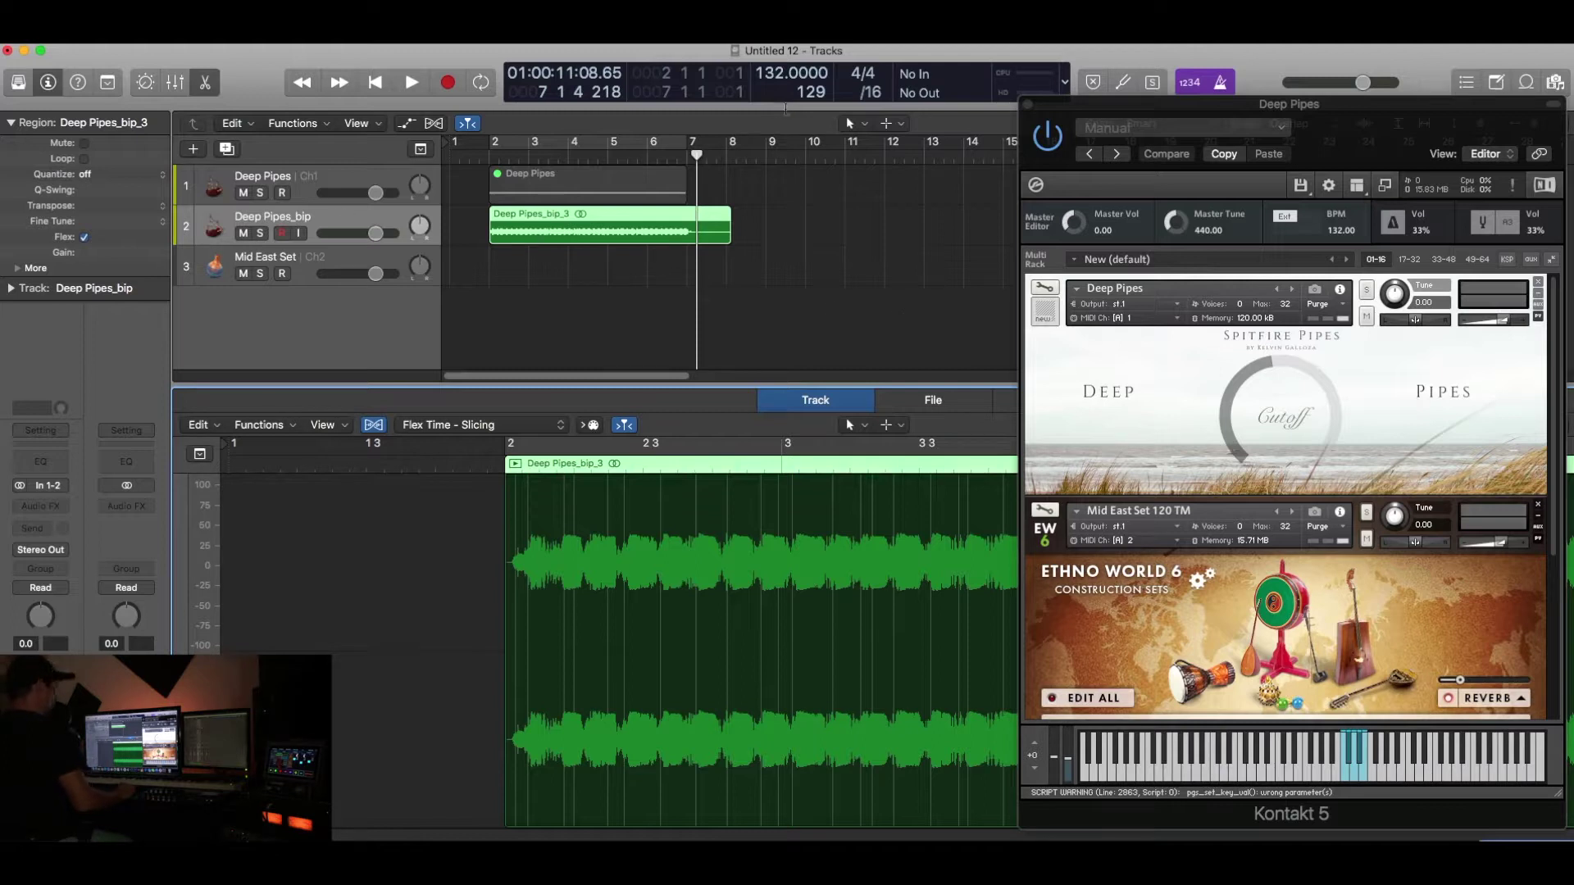
- Play the bounced Deep Pipes region from bar 2 and return the playhead there
click(491, 155)
key(space)
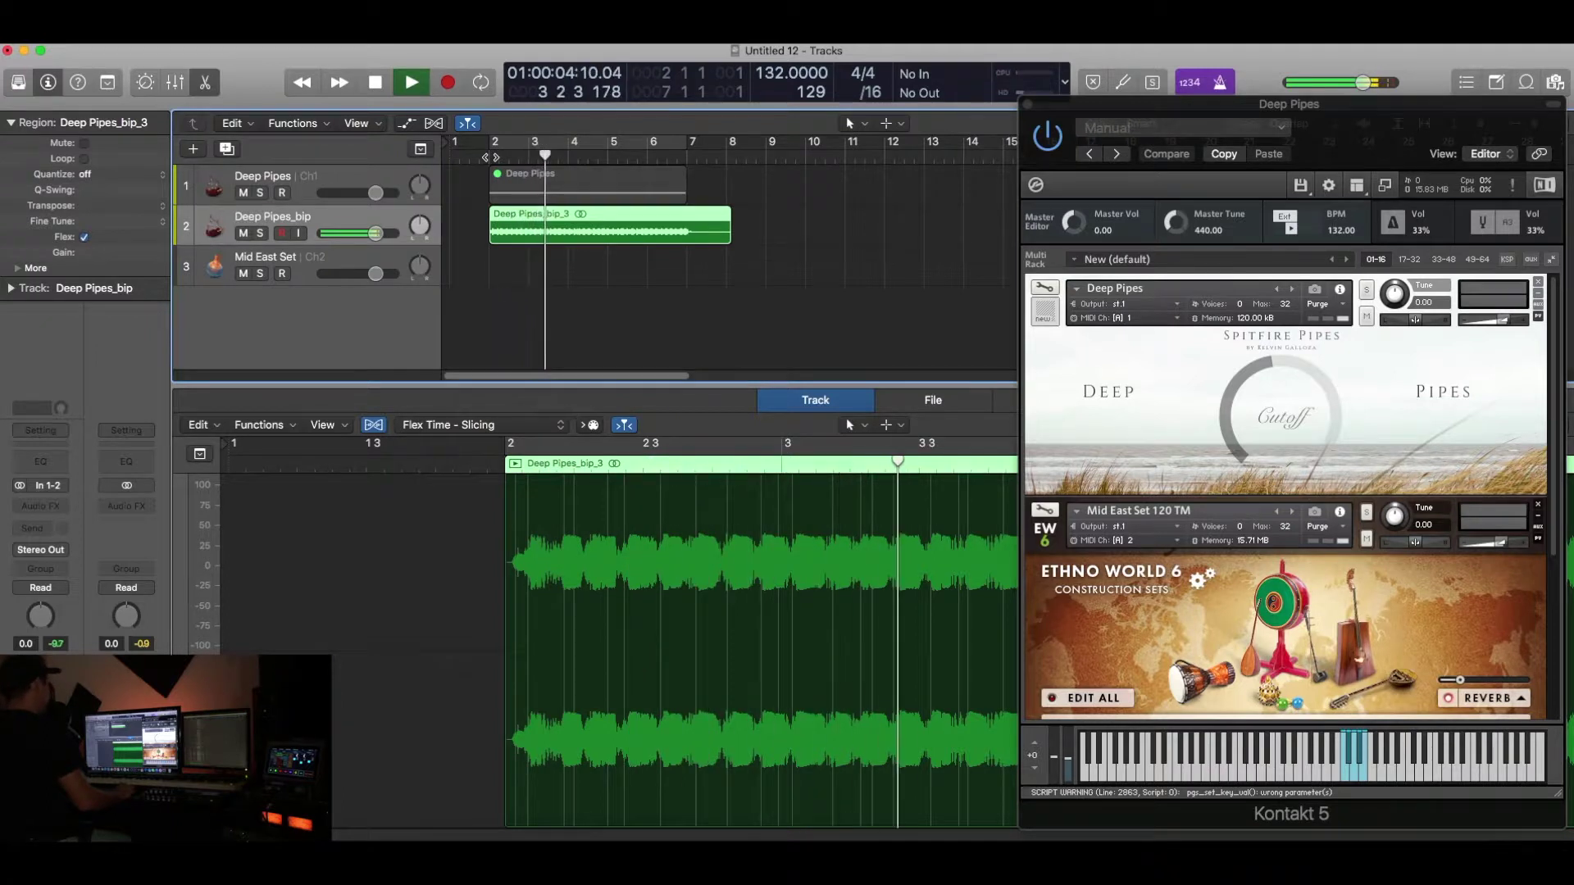
key(space)
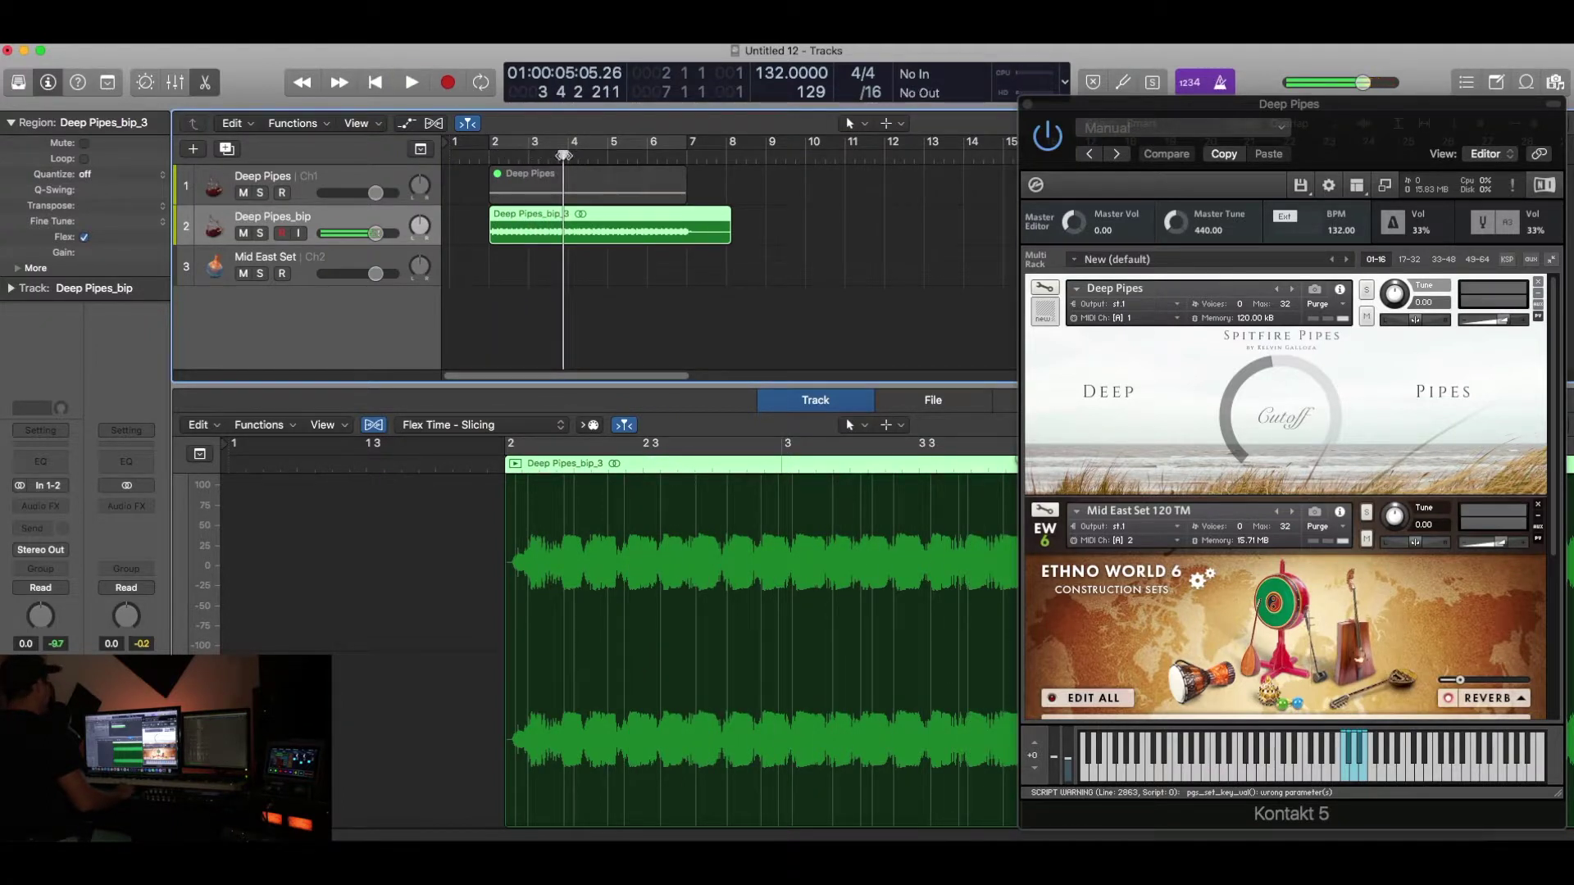
click(498, 155)
click(490, 156)
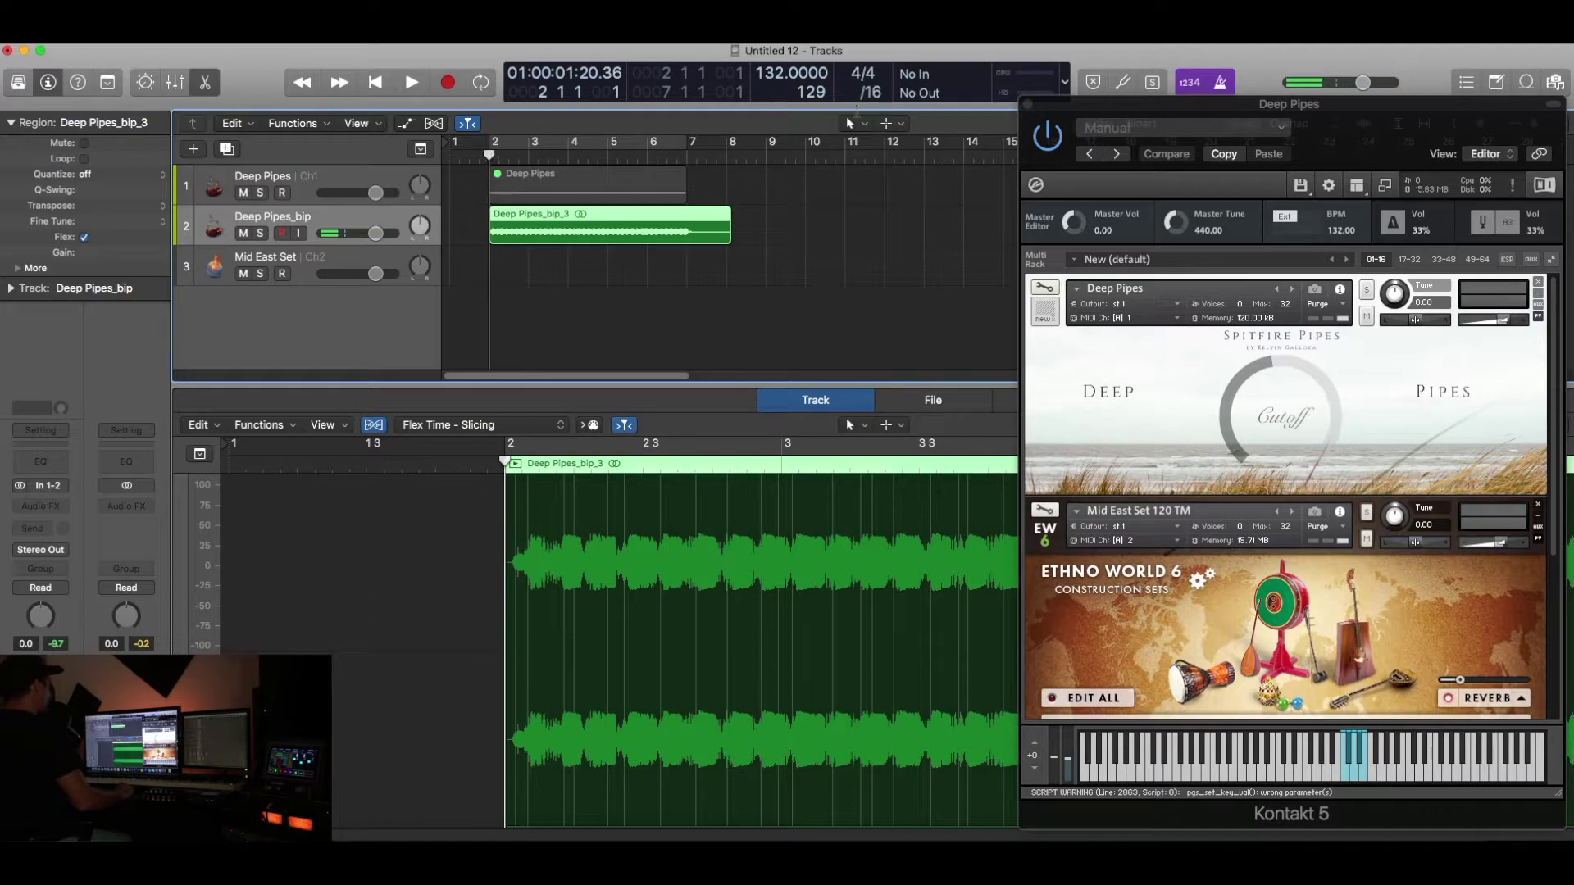
- Set the project tempo to 92 BPM and audition the bounced region from bar 2
double_click(764, 78)
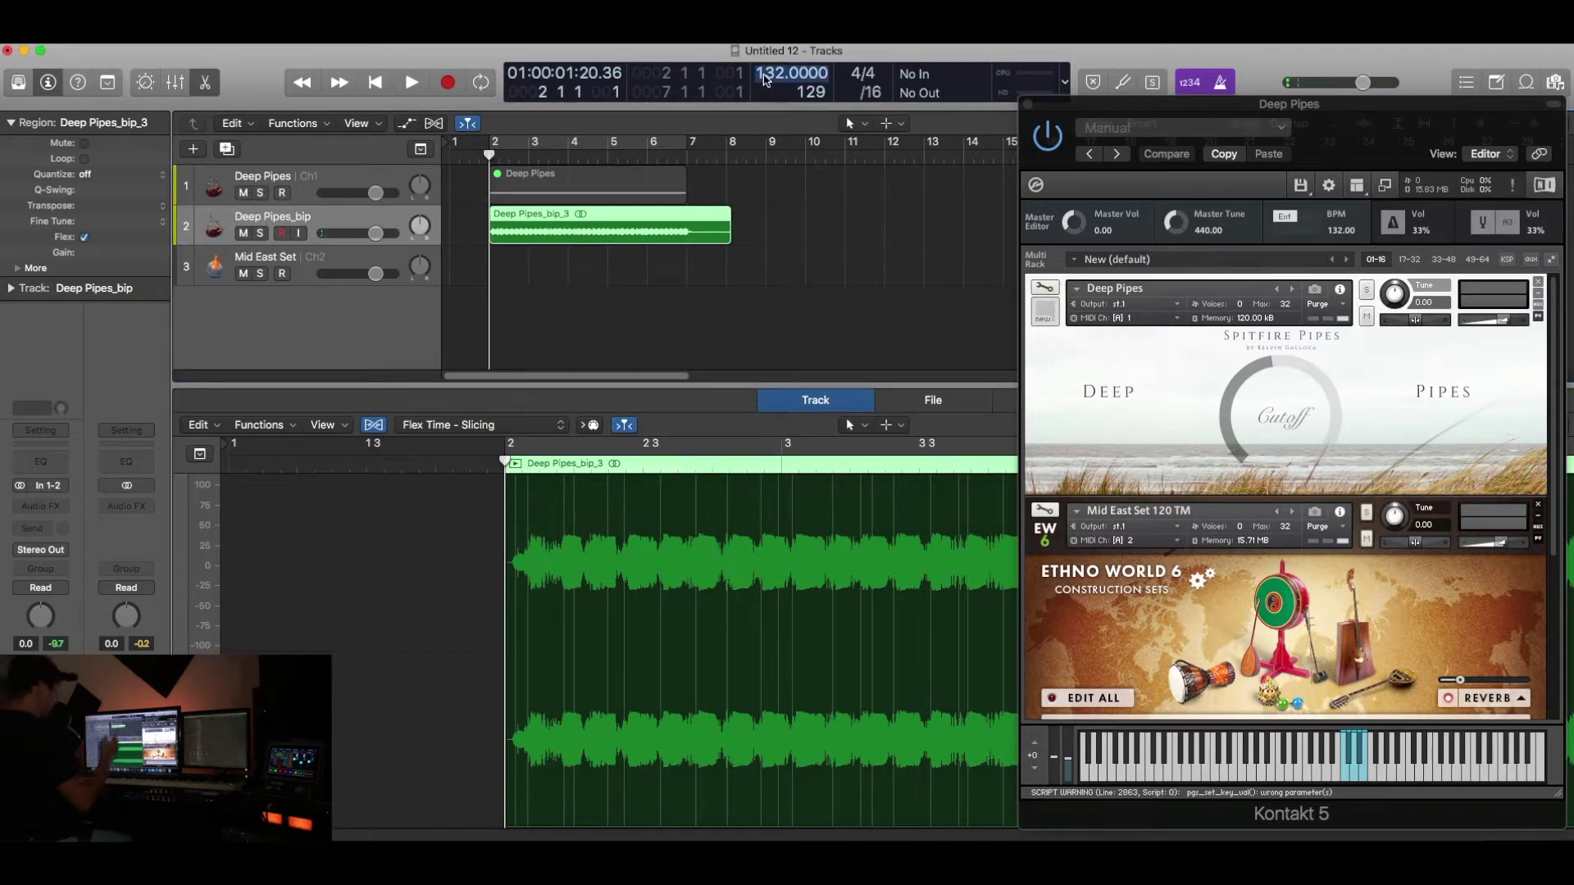
text(92)
key(Return)
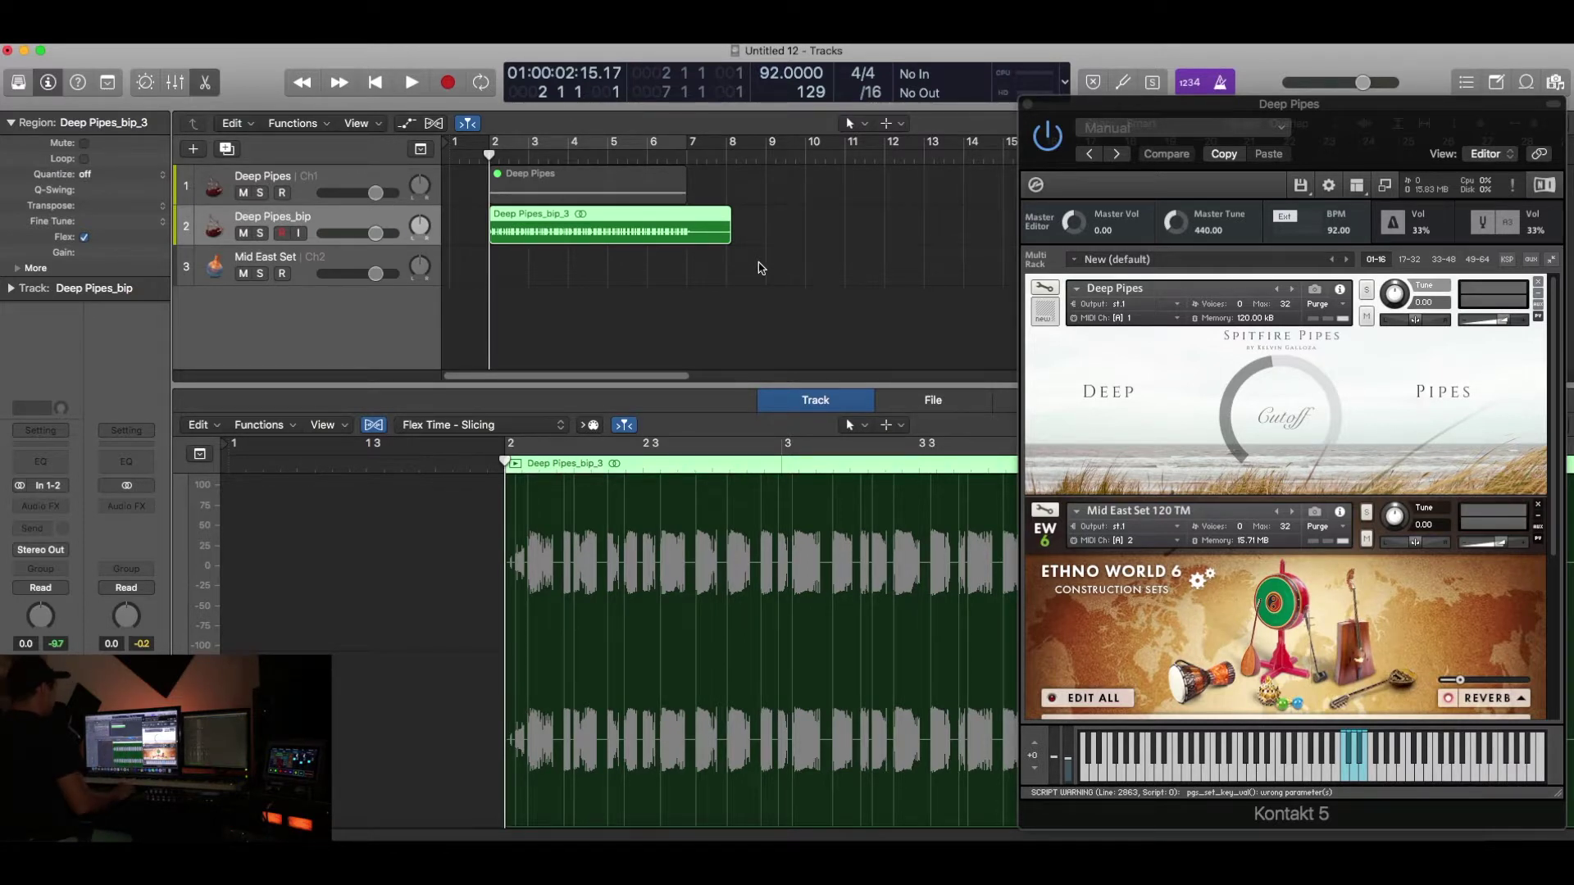
key(space)
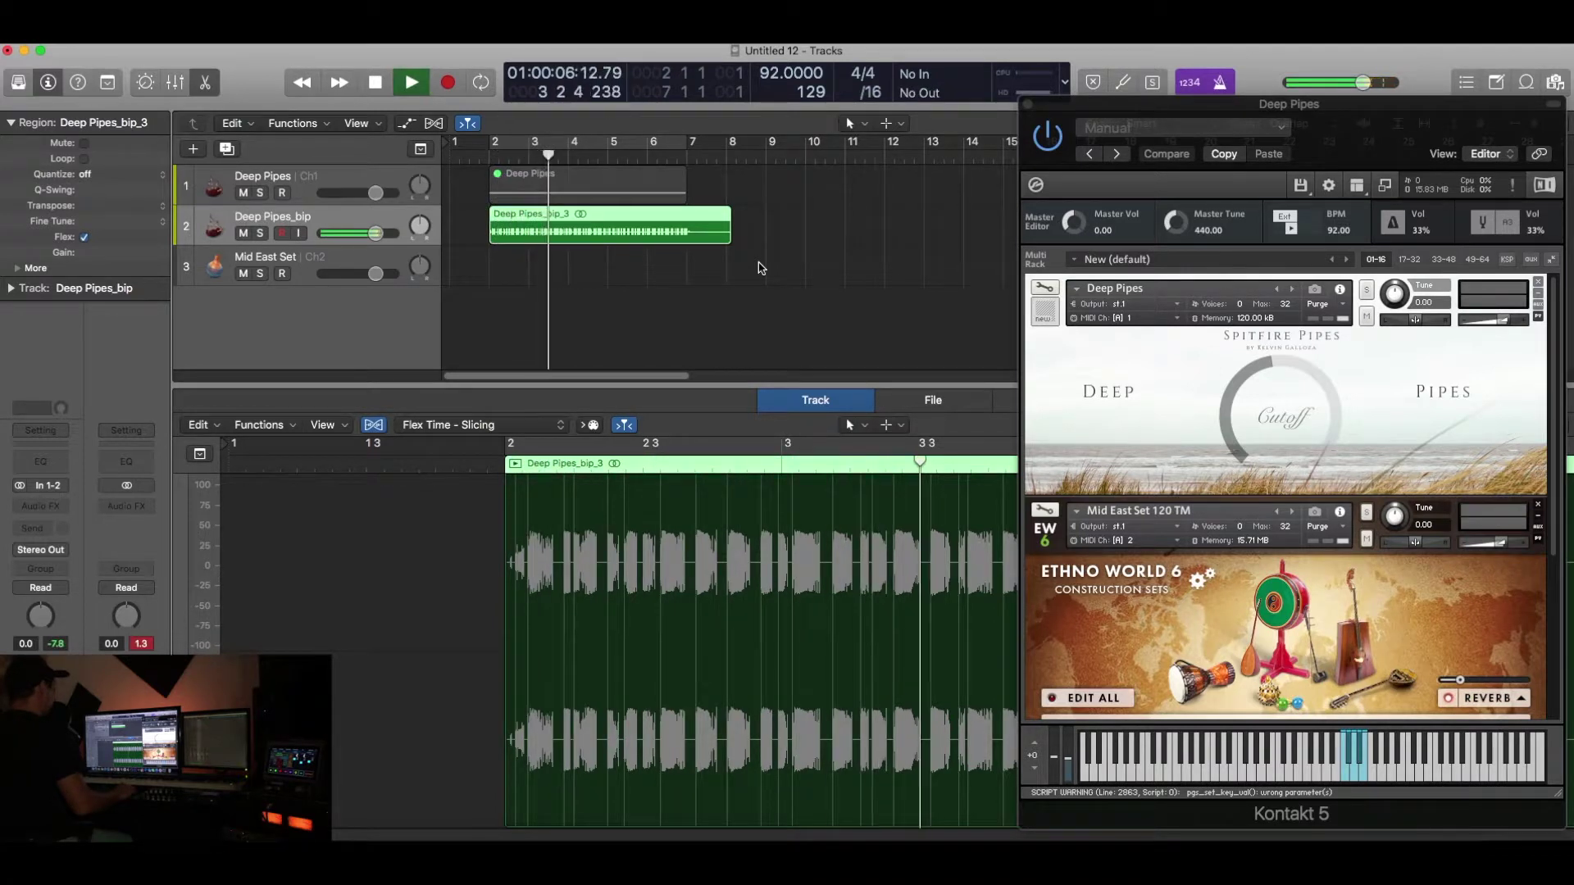
key(space)
- Set the project tempo to 152 BPM, audition the bounced region, and return the playhead to bar 2
double_click(775, 75)
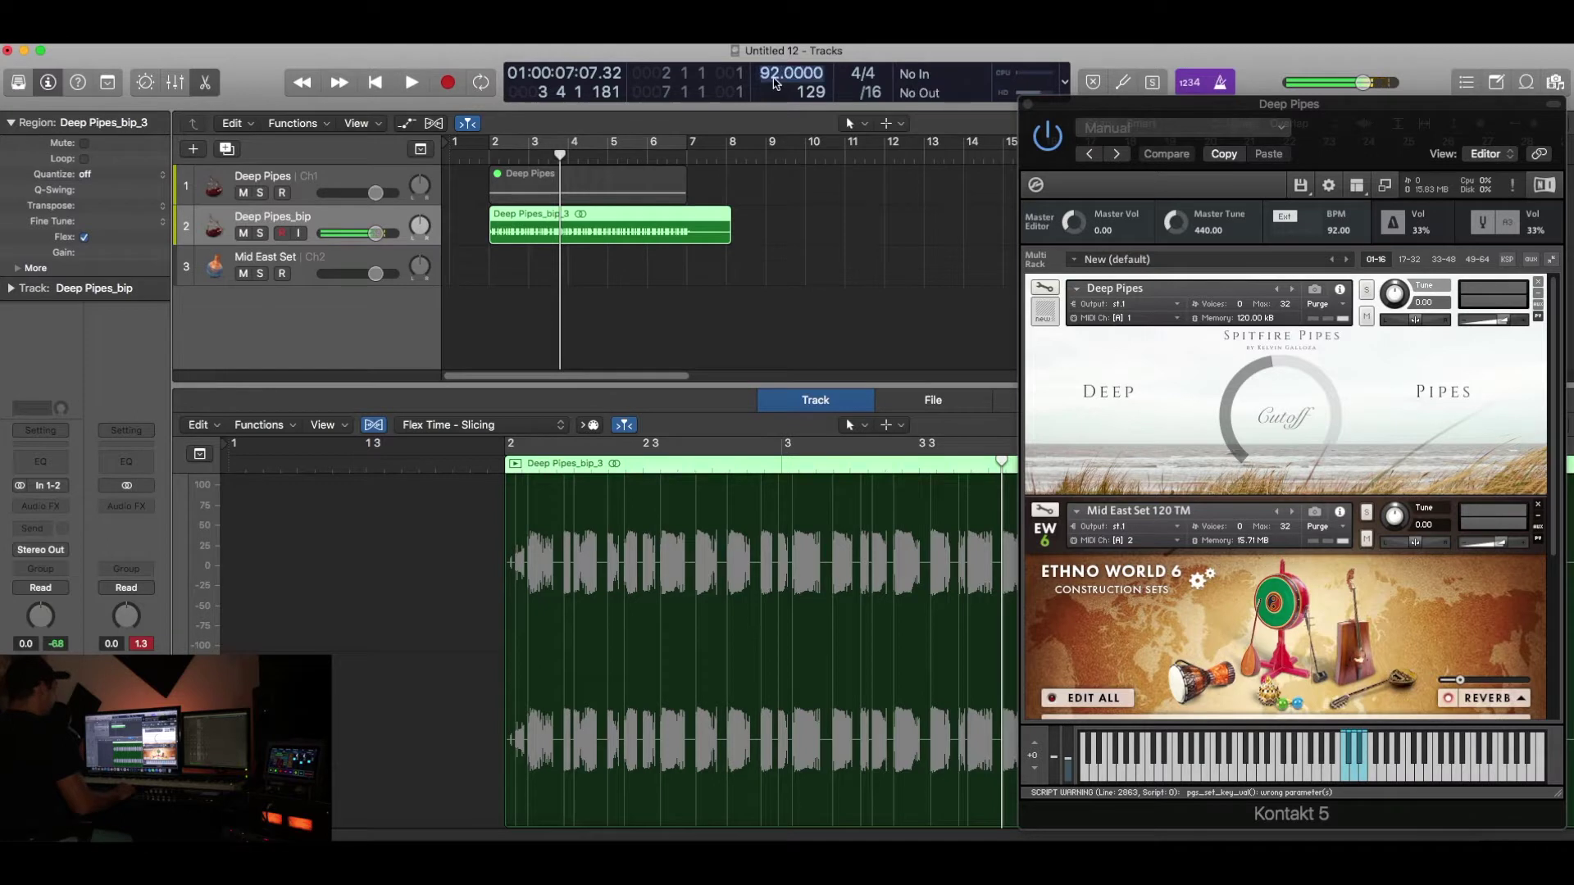
text(152)
key(Return)
key(space)
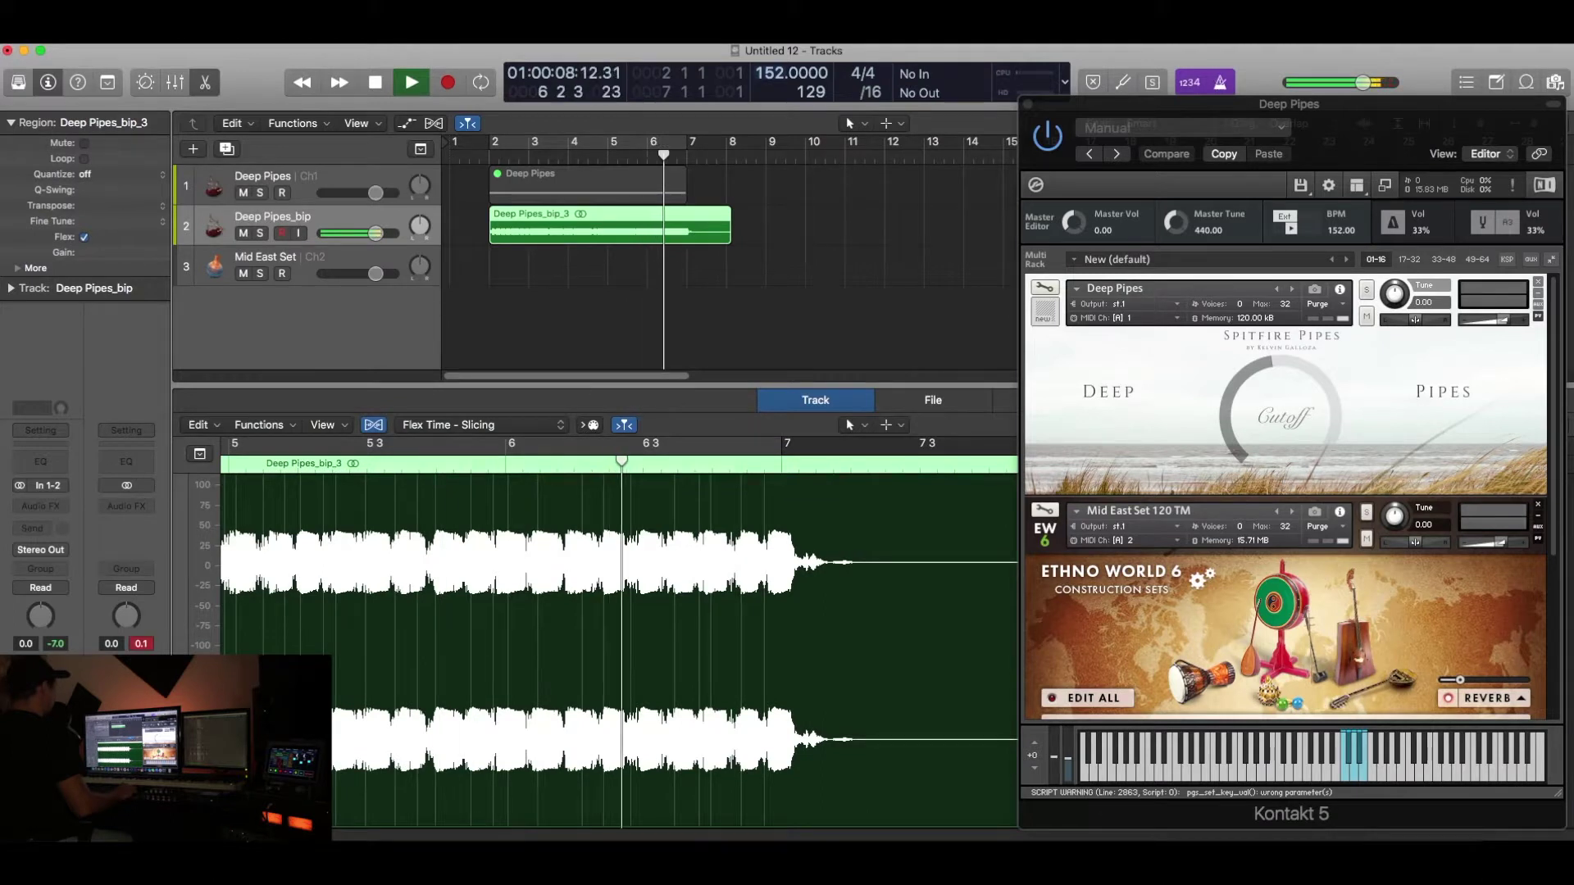
key(space)
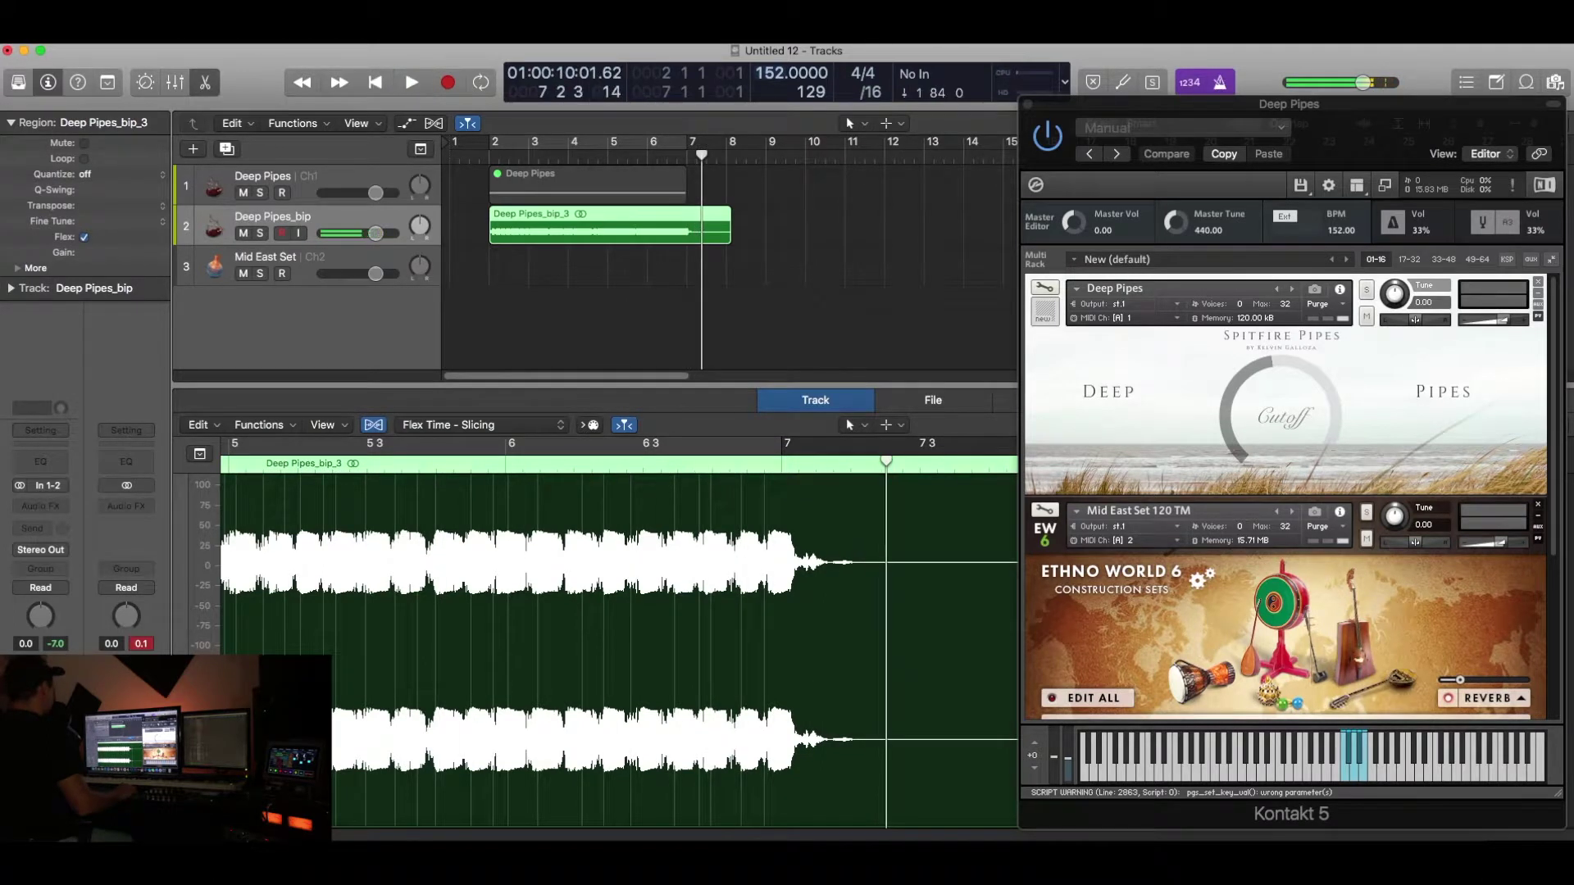
key(Return)
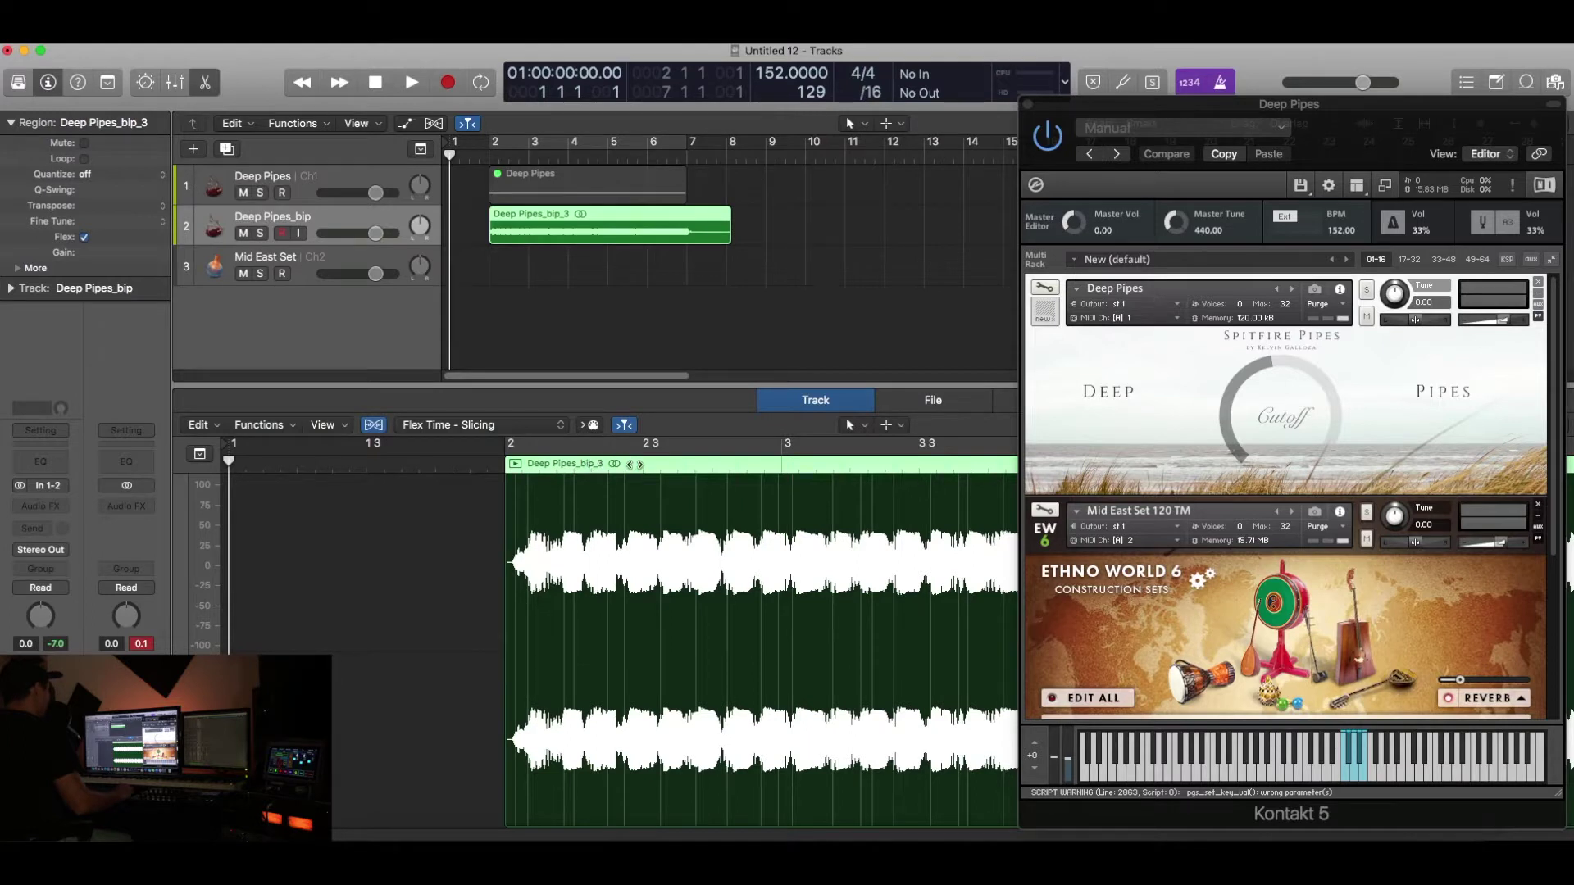
click(627, 464)
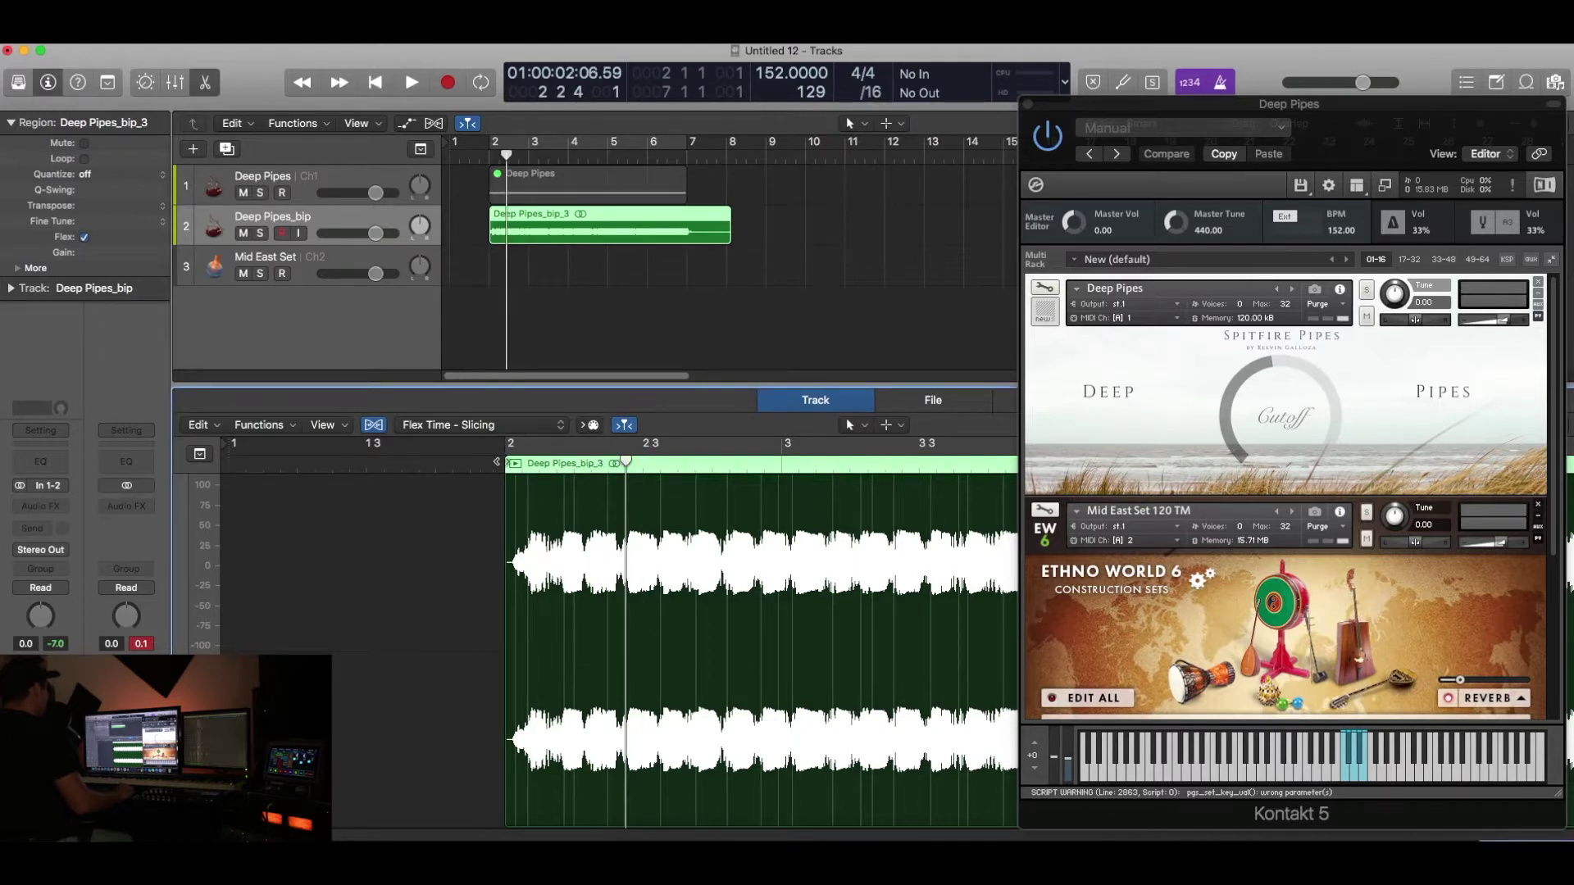
drag(626, 464, 505, 463)
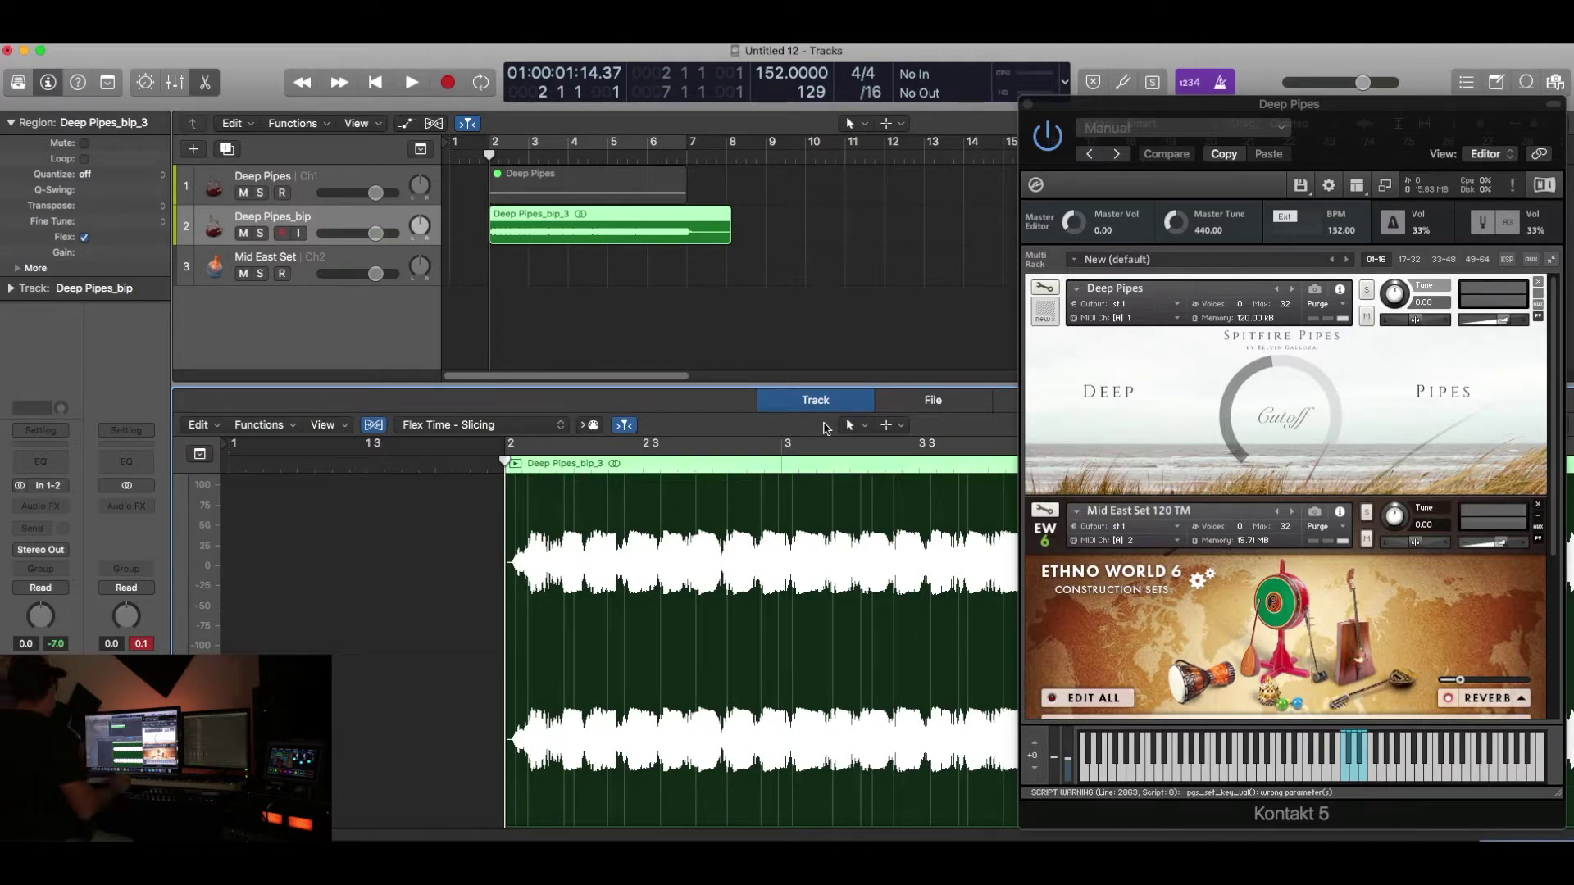
- Trim the end of the bounced Deep Pipes region back to just past bar 7
click(362, 260)
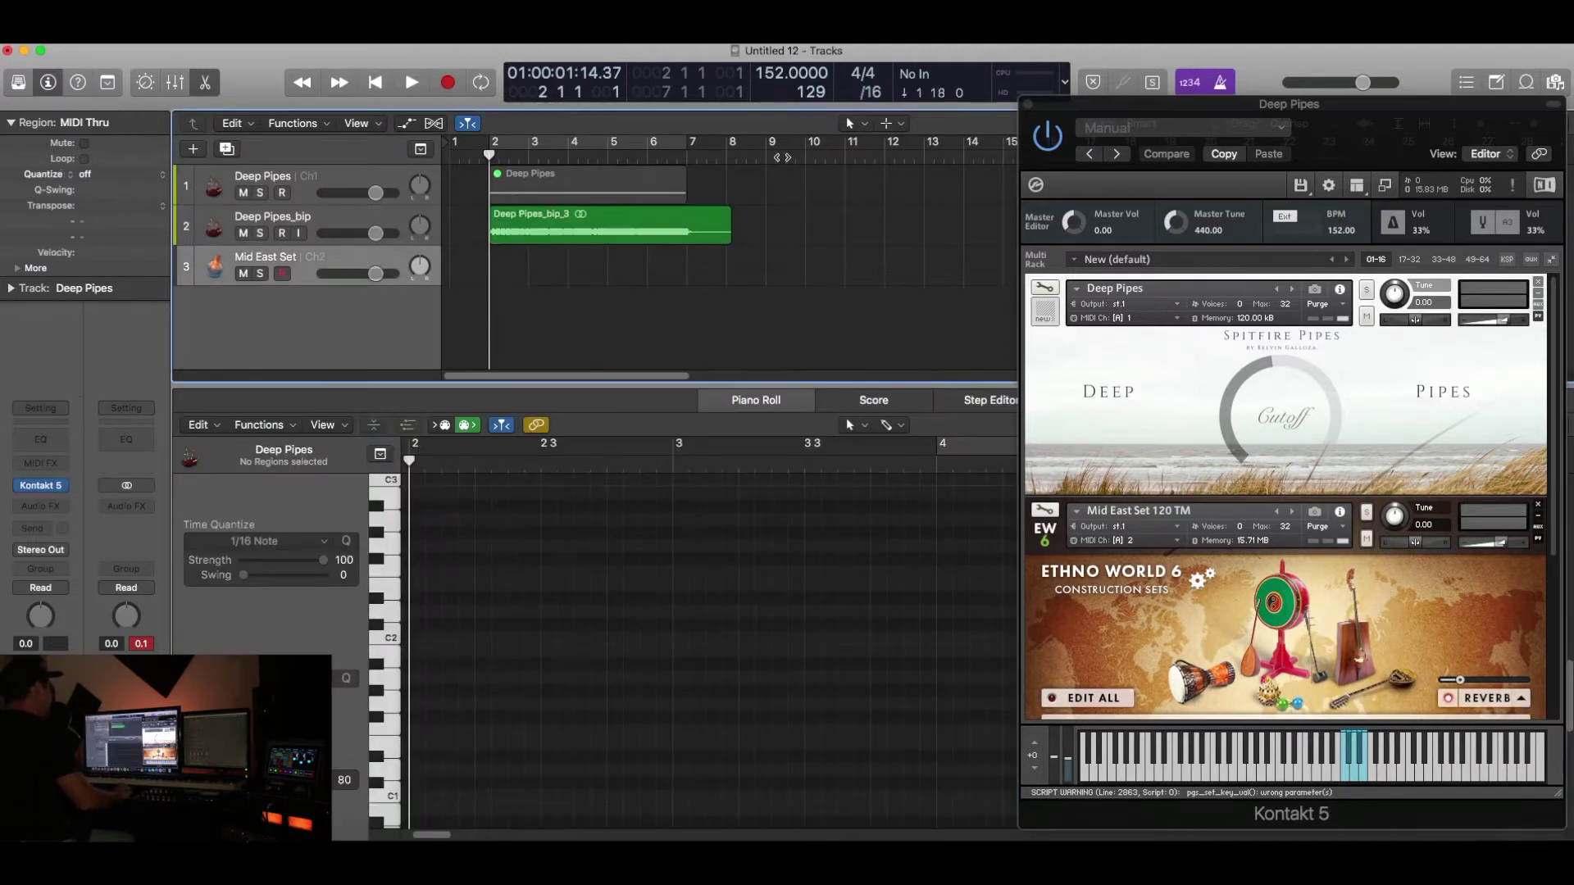
click(727, 151)
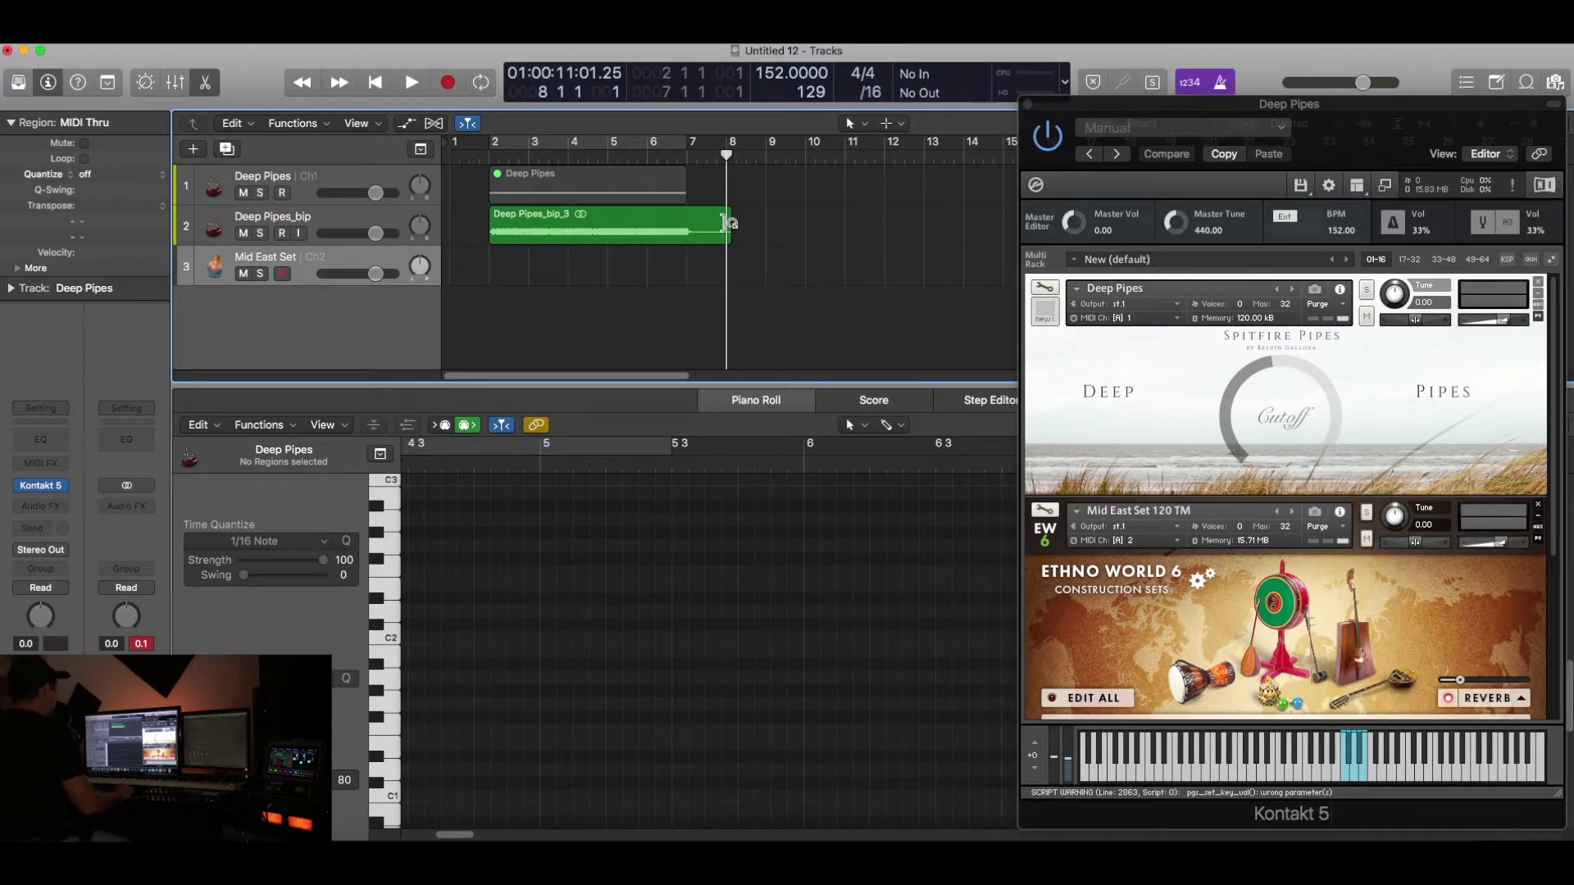
drag(726, 234, 698, 229)
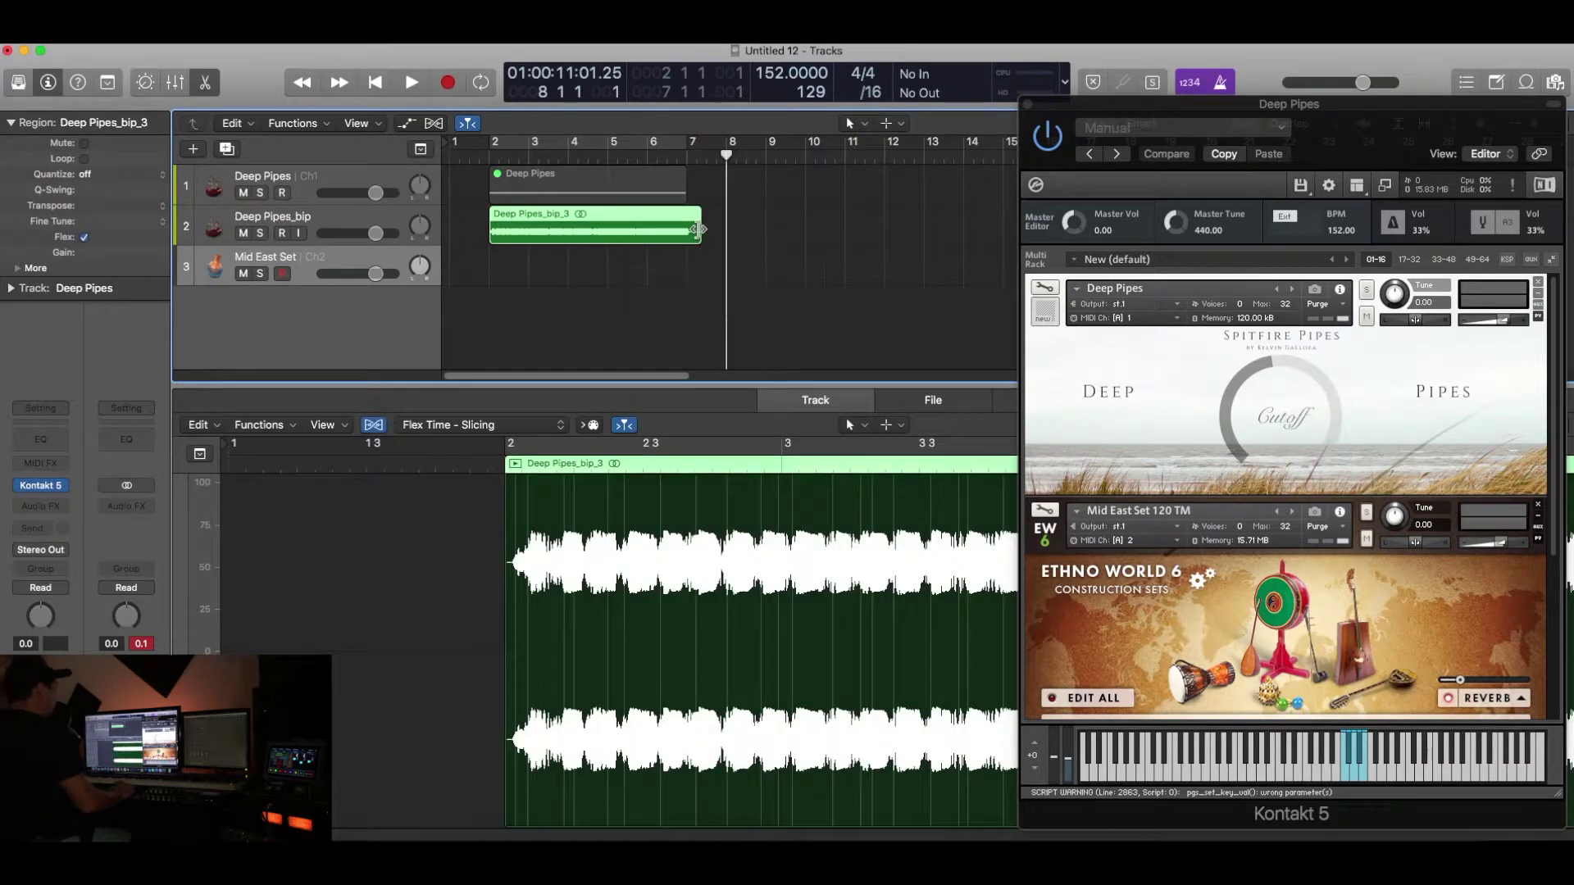
- Select the Mid East Set track, close the editor area, and bring the Mid East Set 120 TM instrument into focus in Kontakt
click(345, 260)
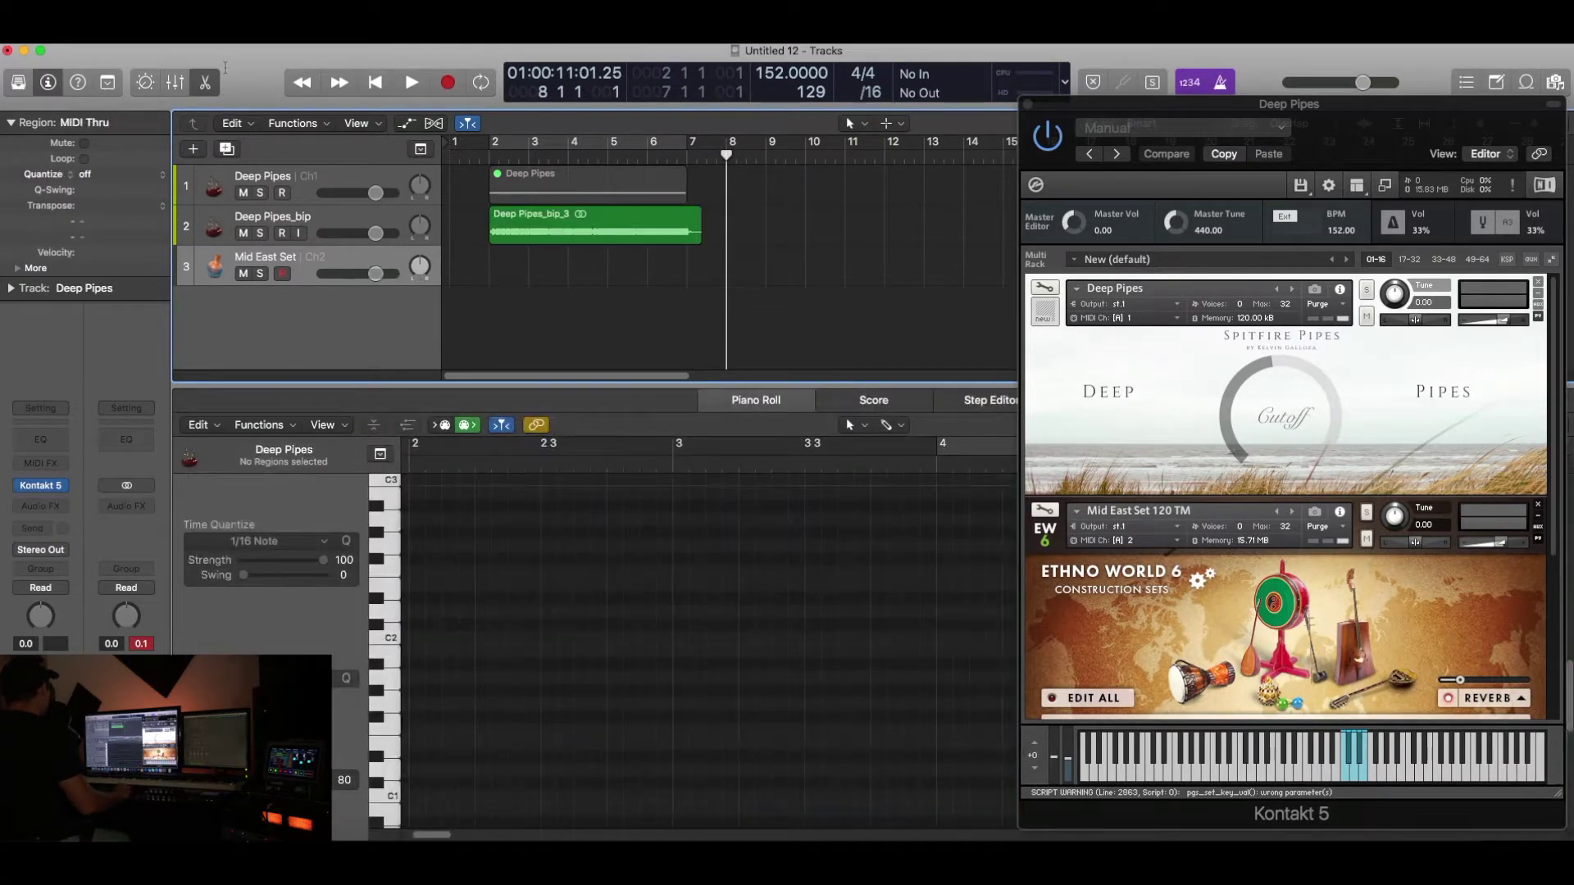
key(e)
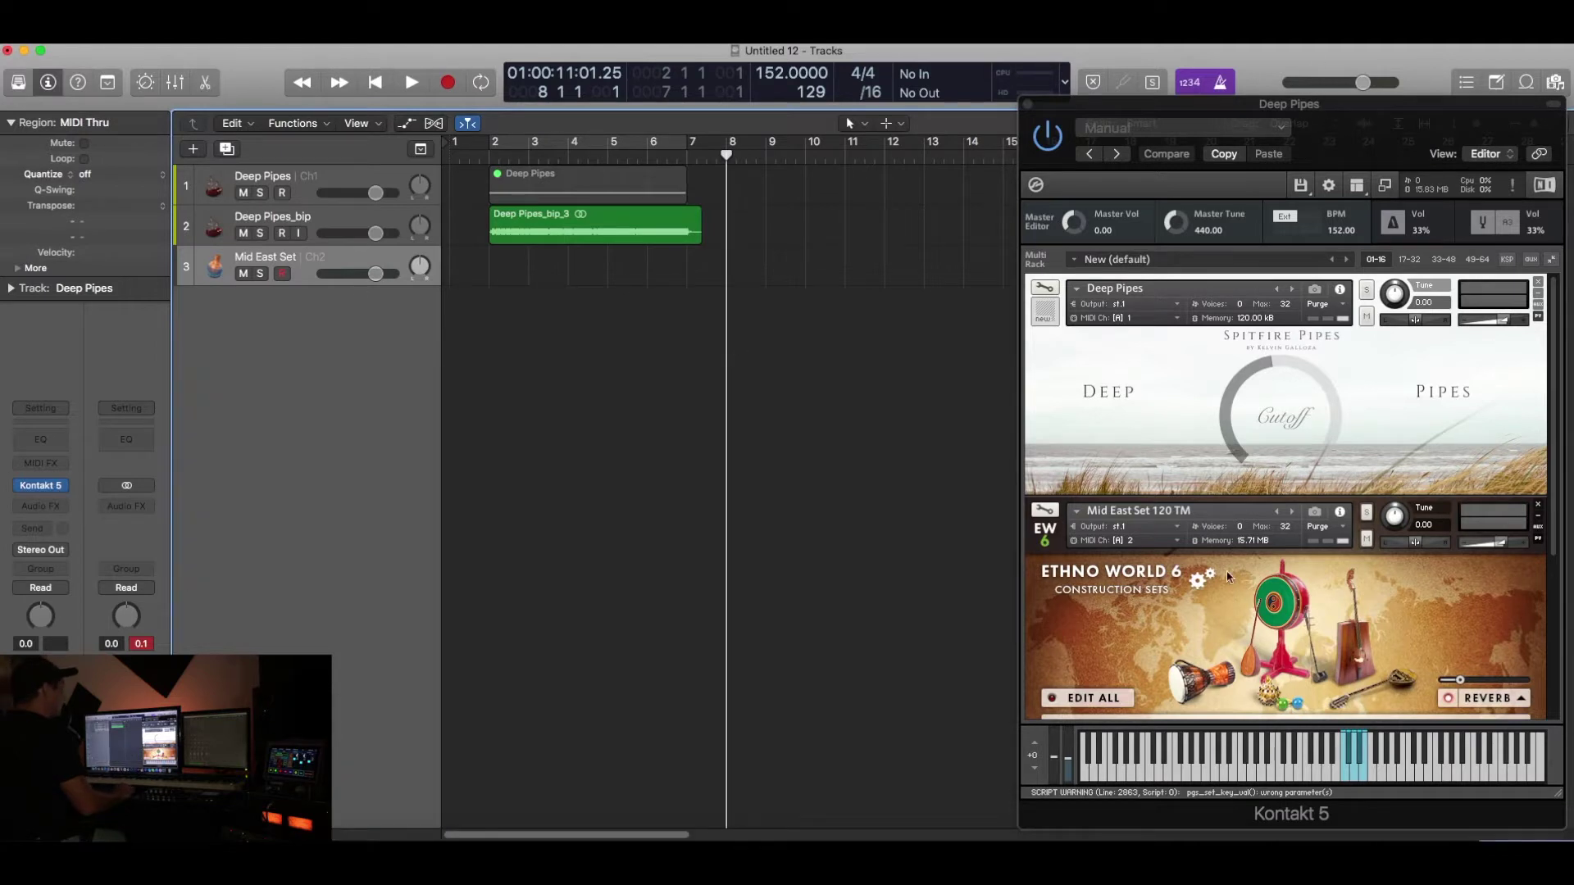
scroll(1240, 531, down, 5)
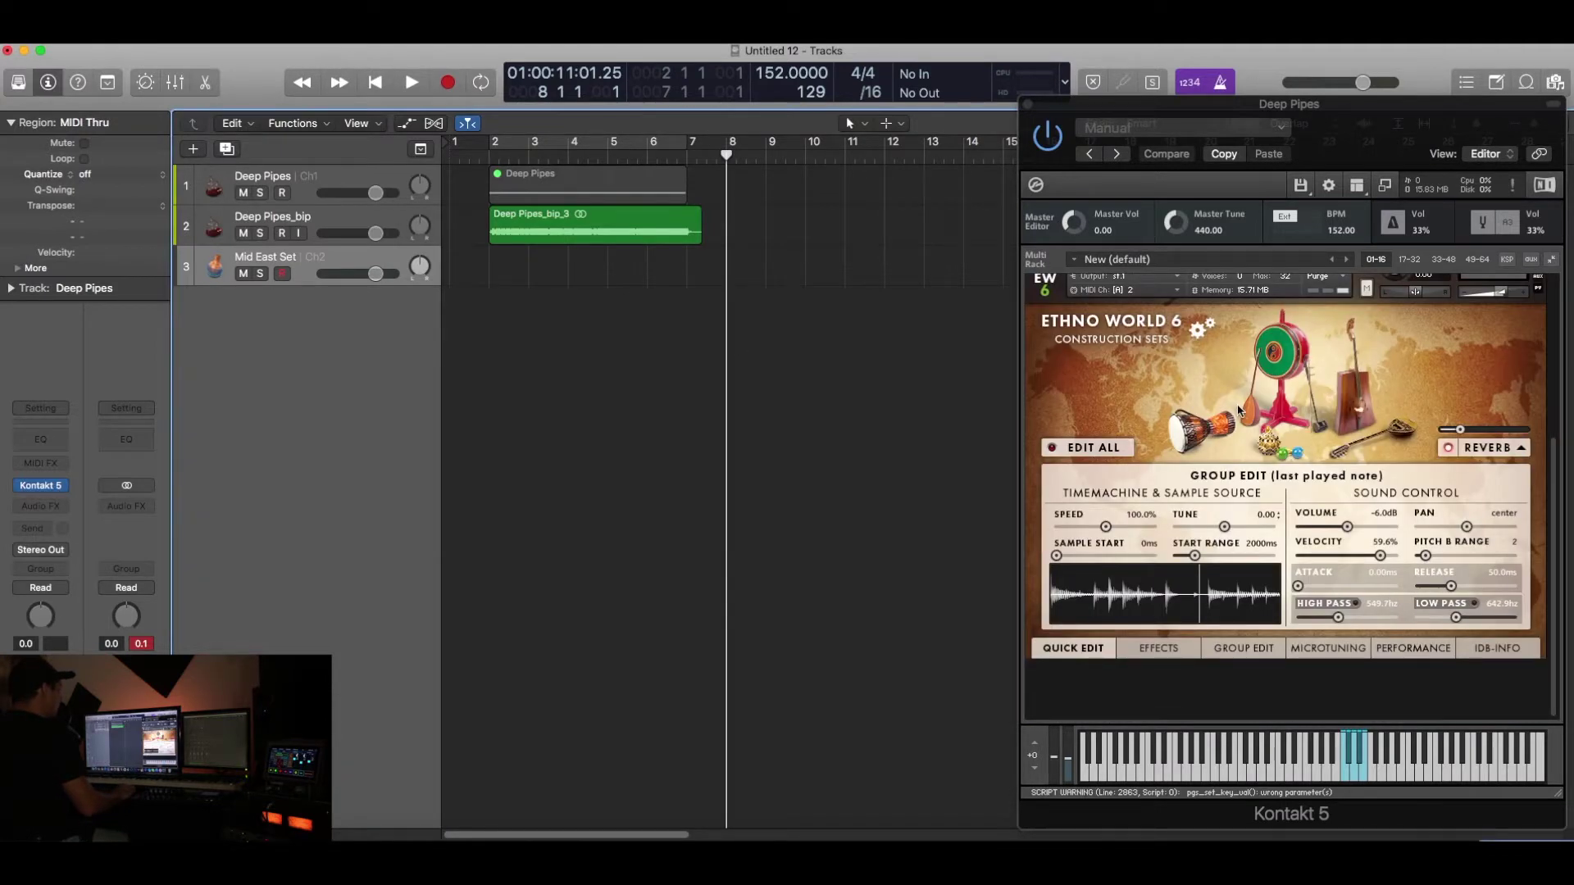
scroll(1239, 409, up, 1)
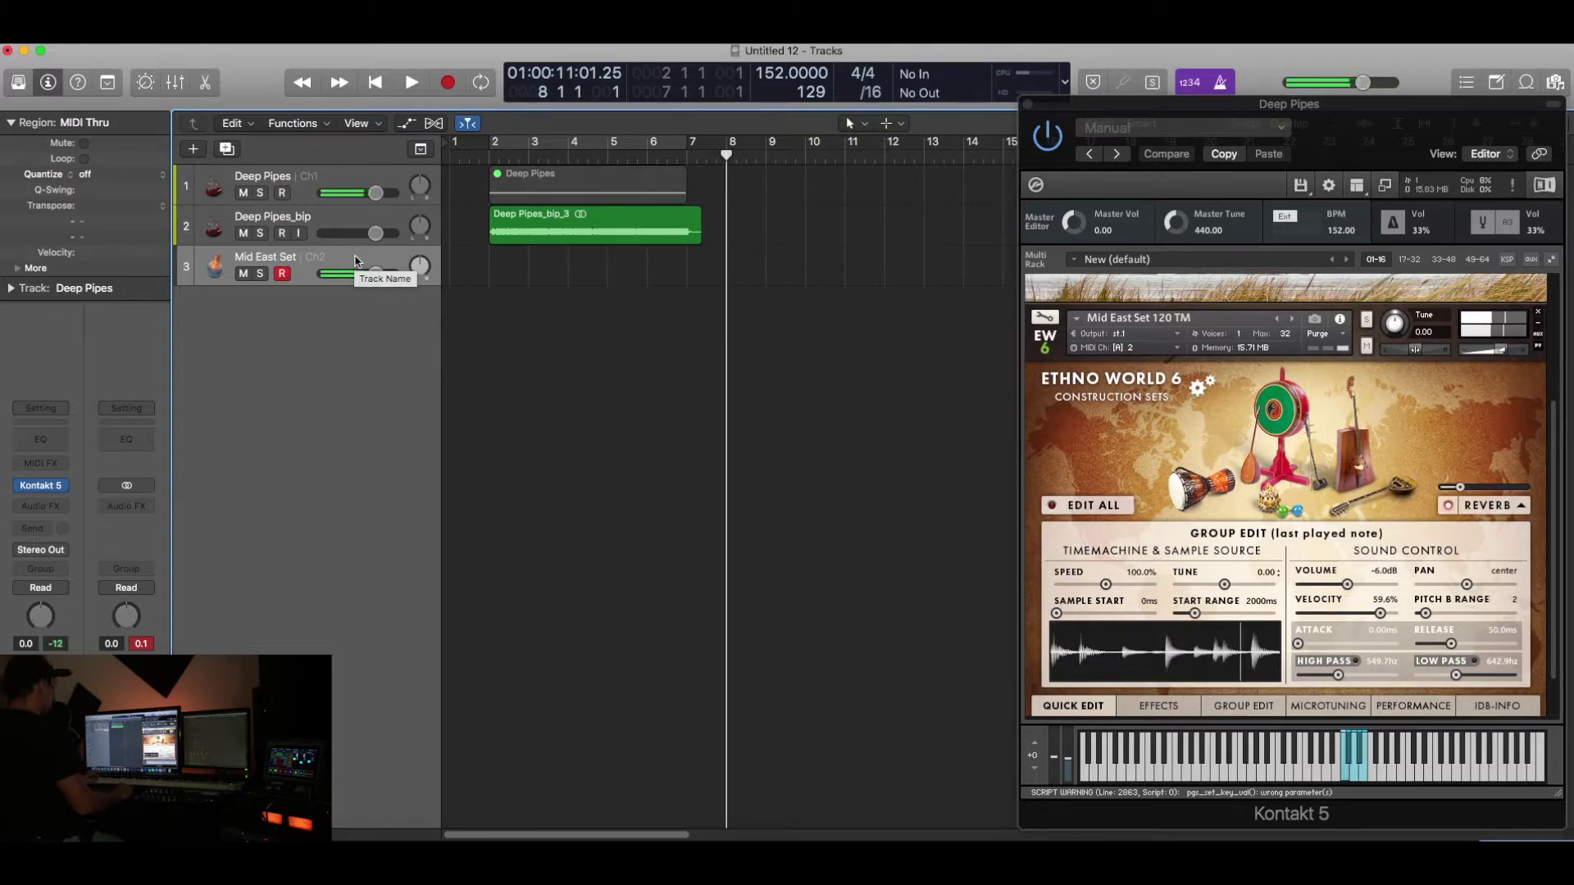
click(1381, 317)
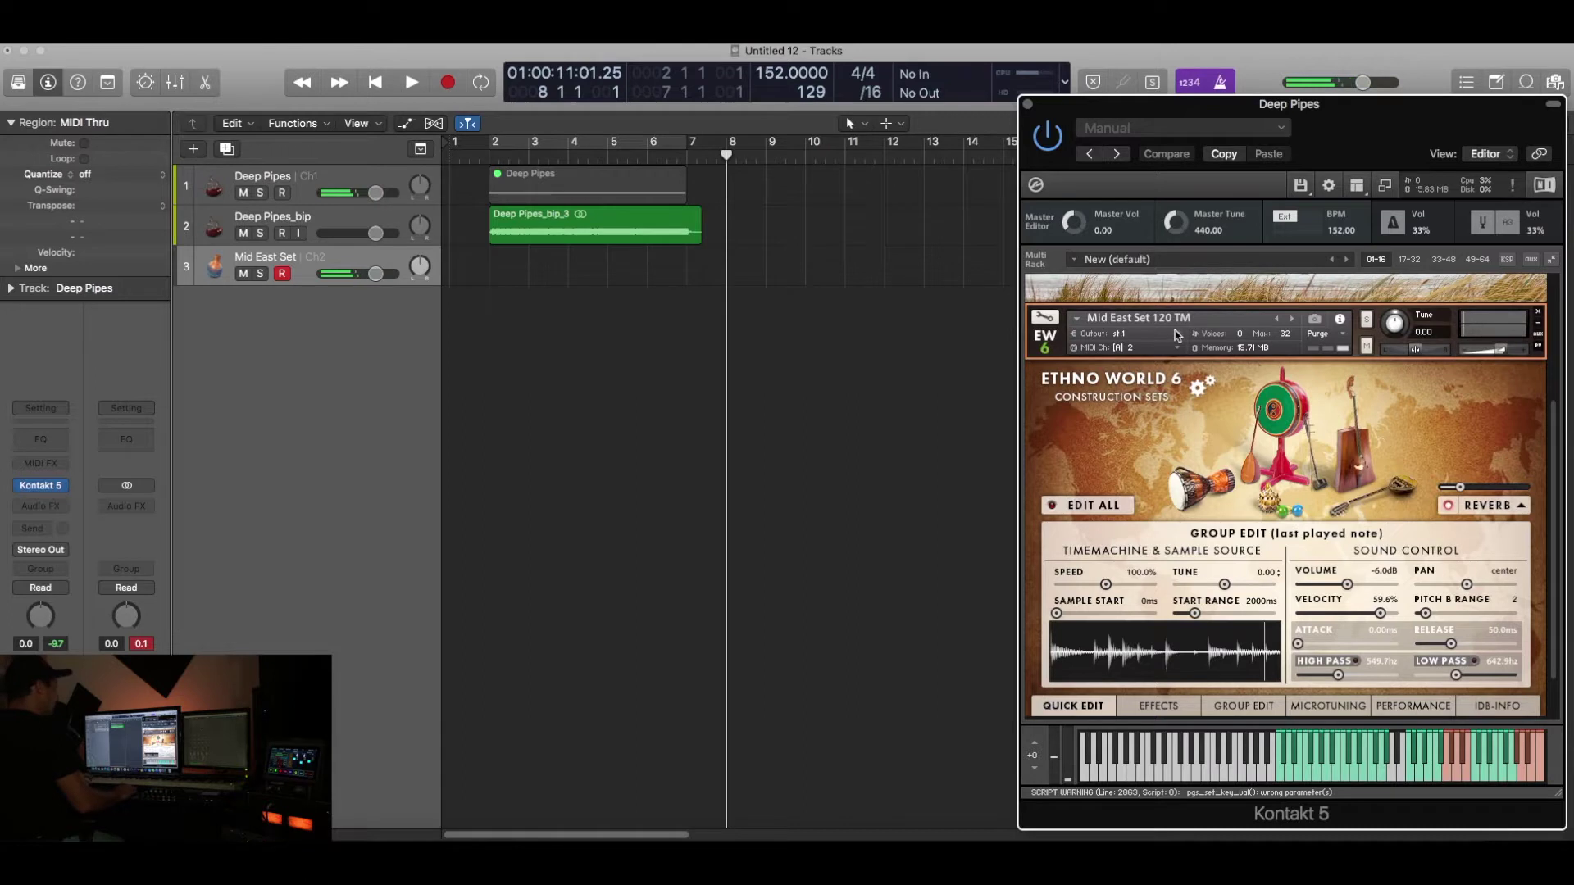
- Set the project tempo to 120 BPM and start playback to audition the Mid East Set loops
double_click(773, 75)
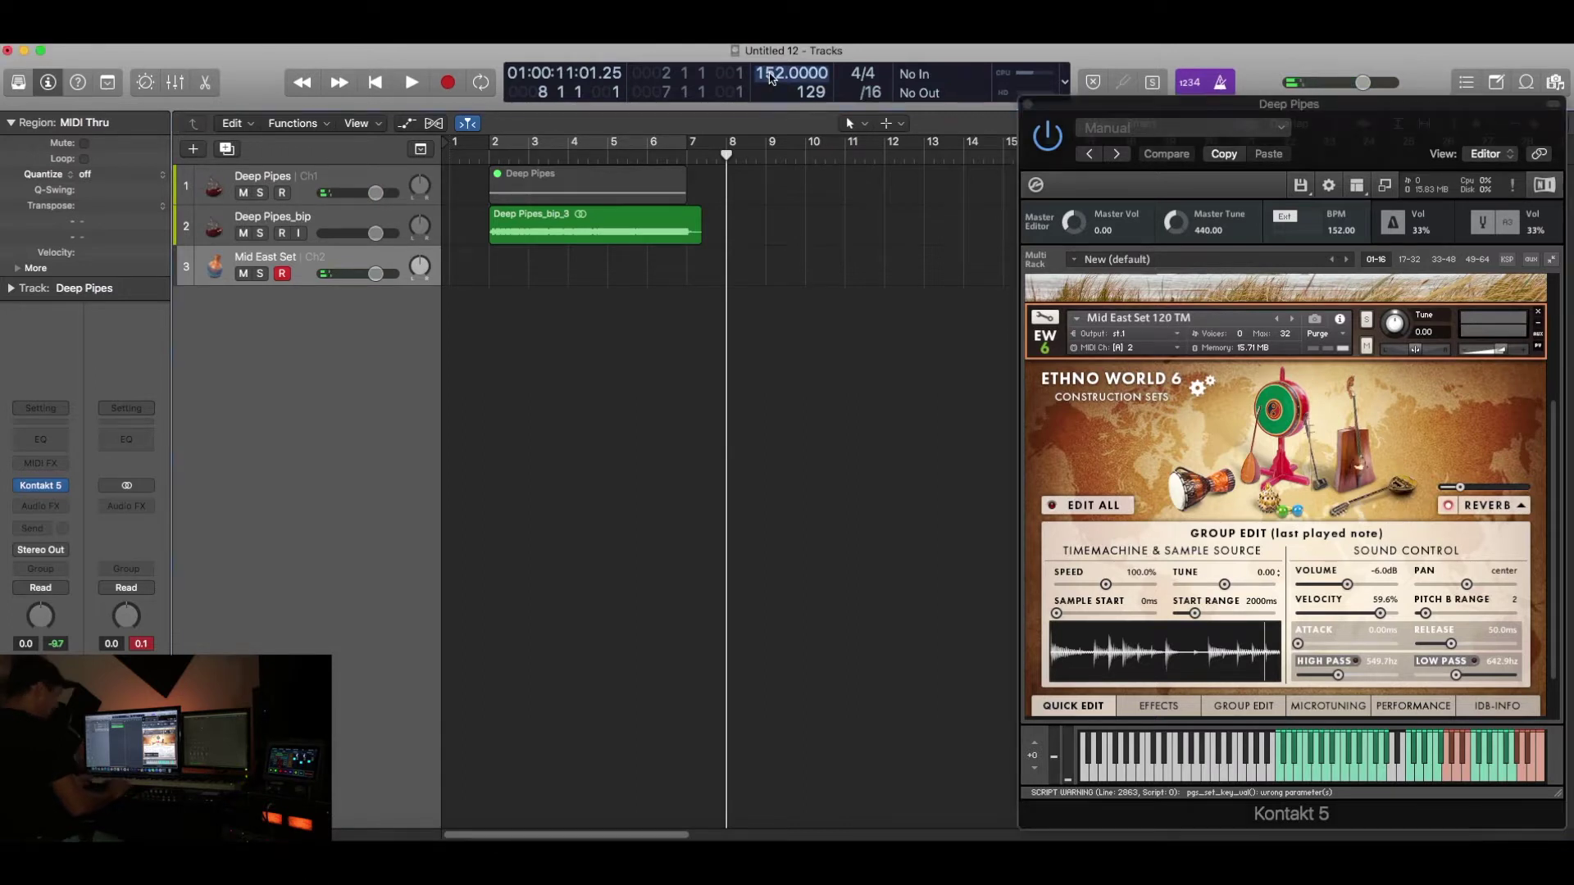
text(120)
key(Return)
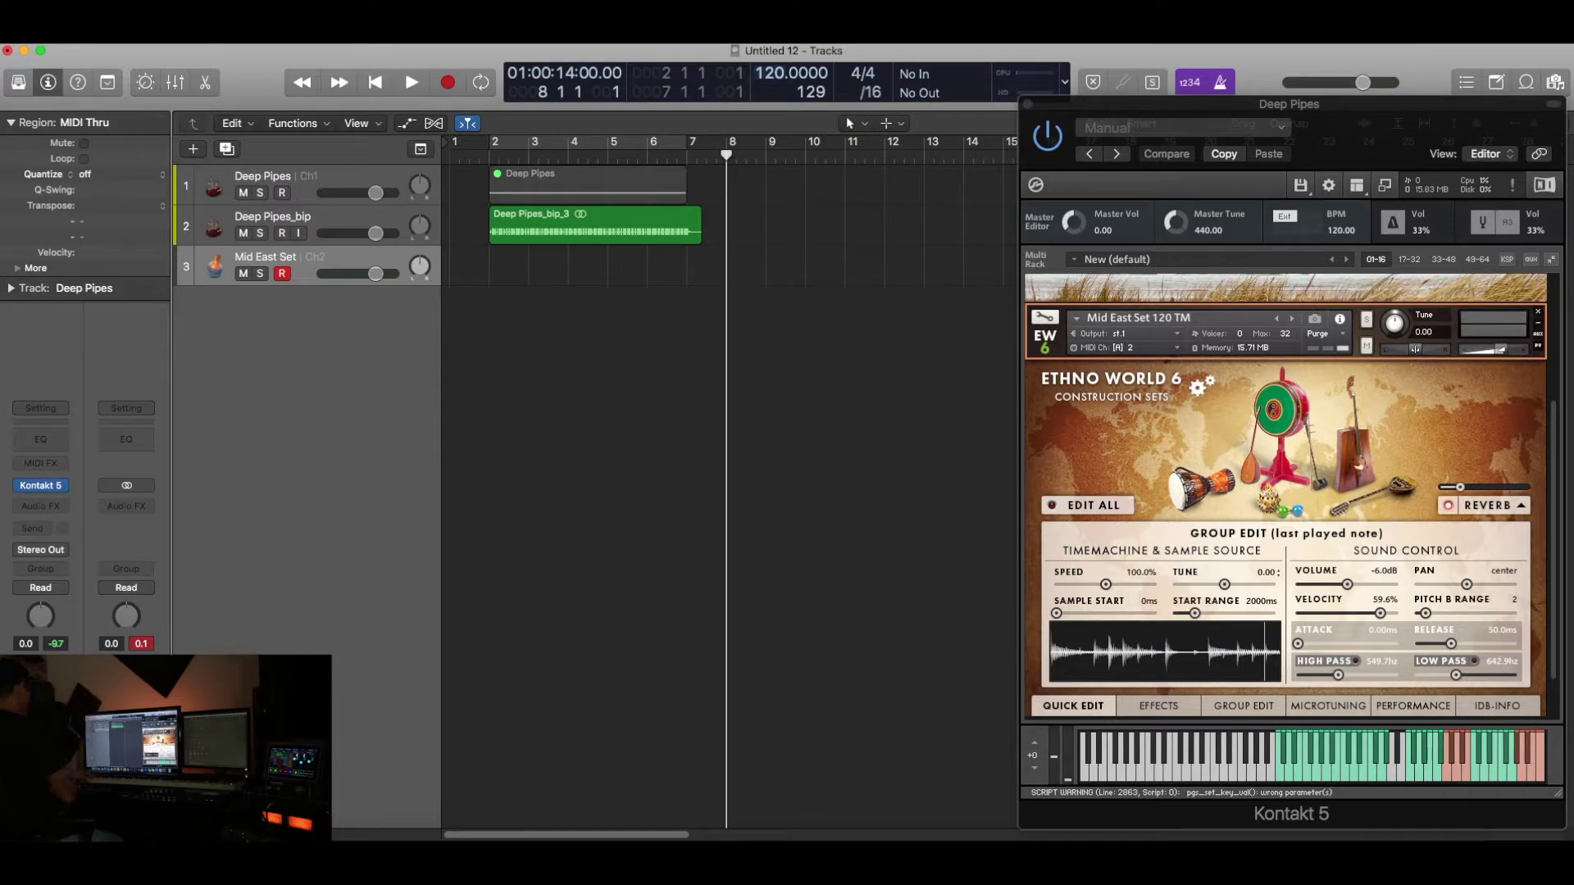
key(space)
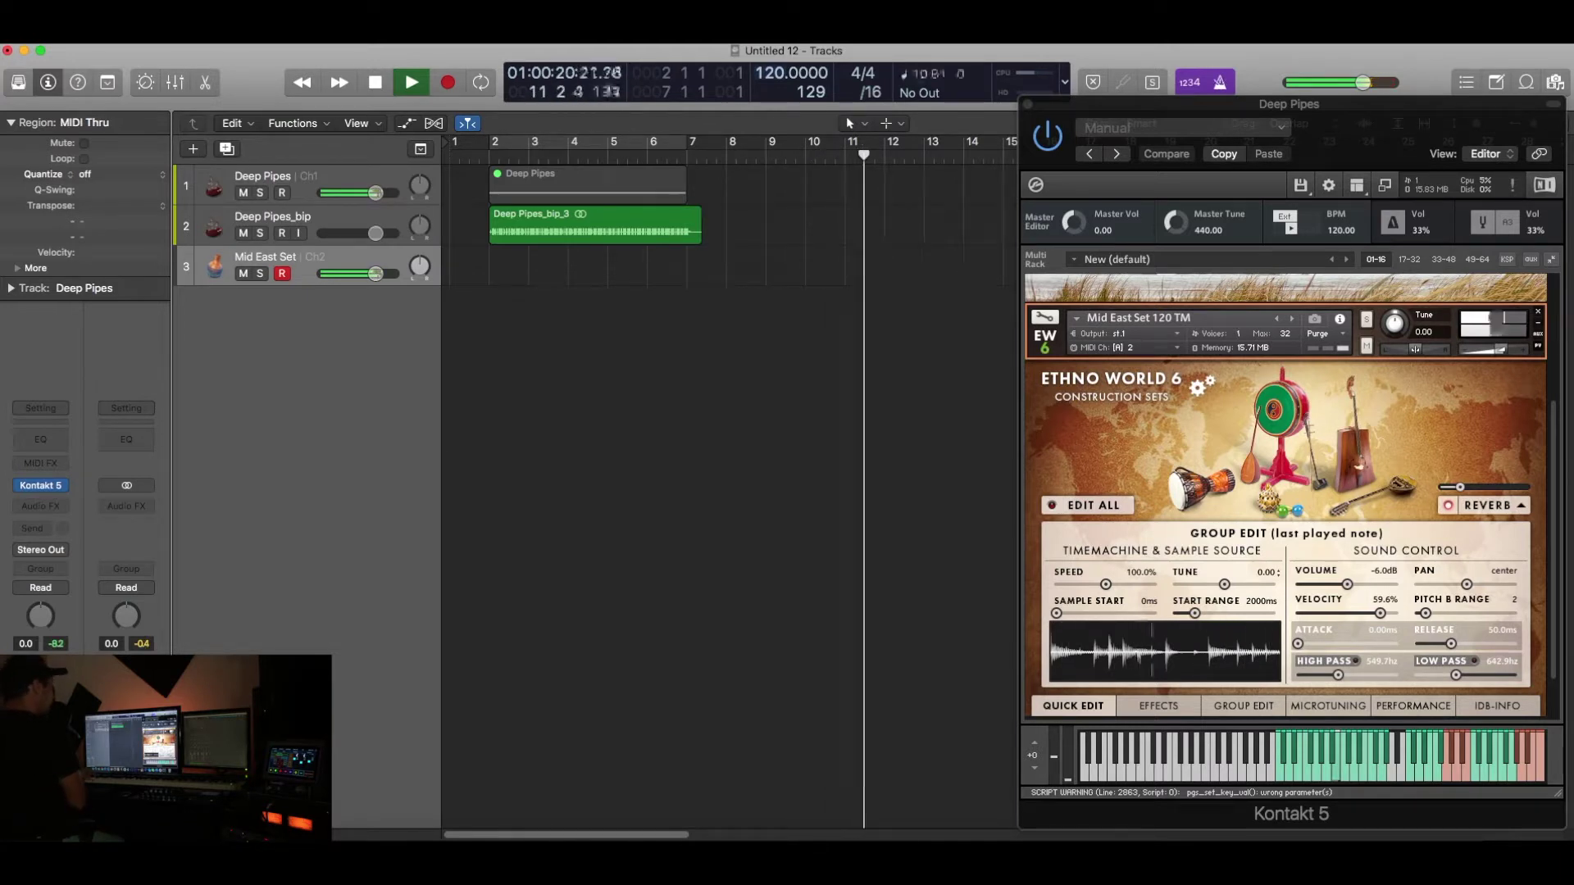
- Stop playback and set the project tempo to 95 BPM
key(space)
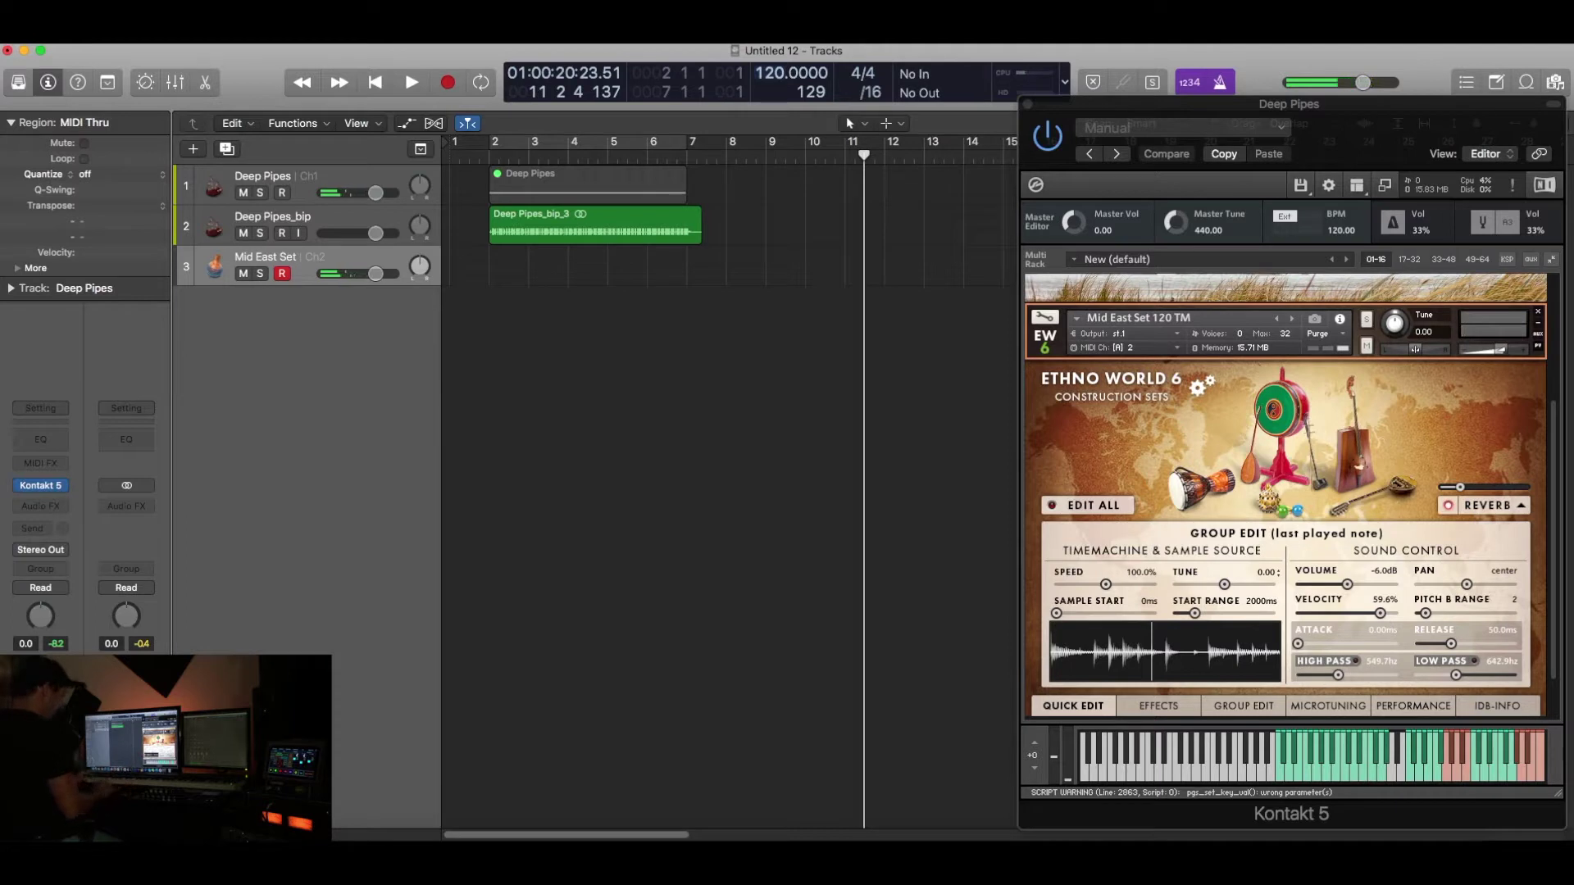
key(1)
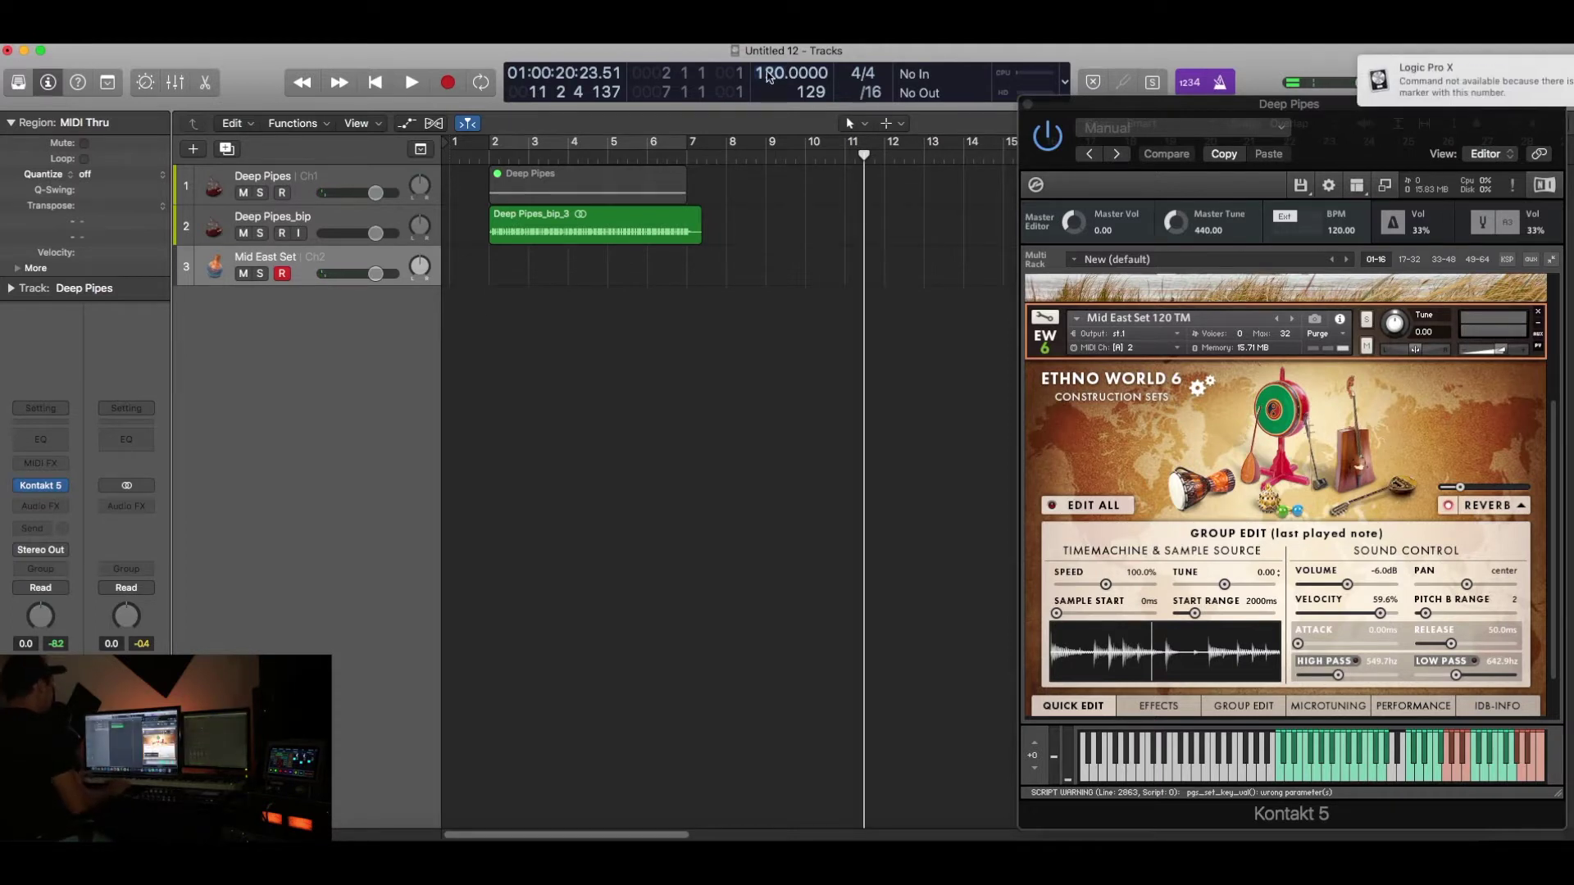
double_click(775, 72)
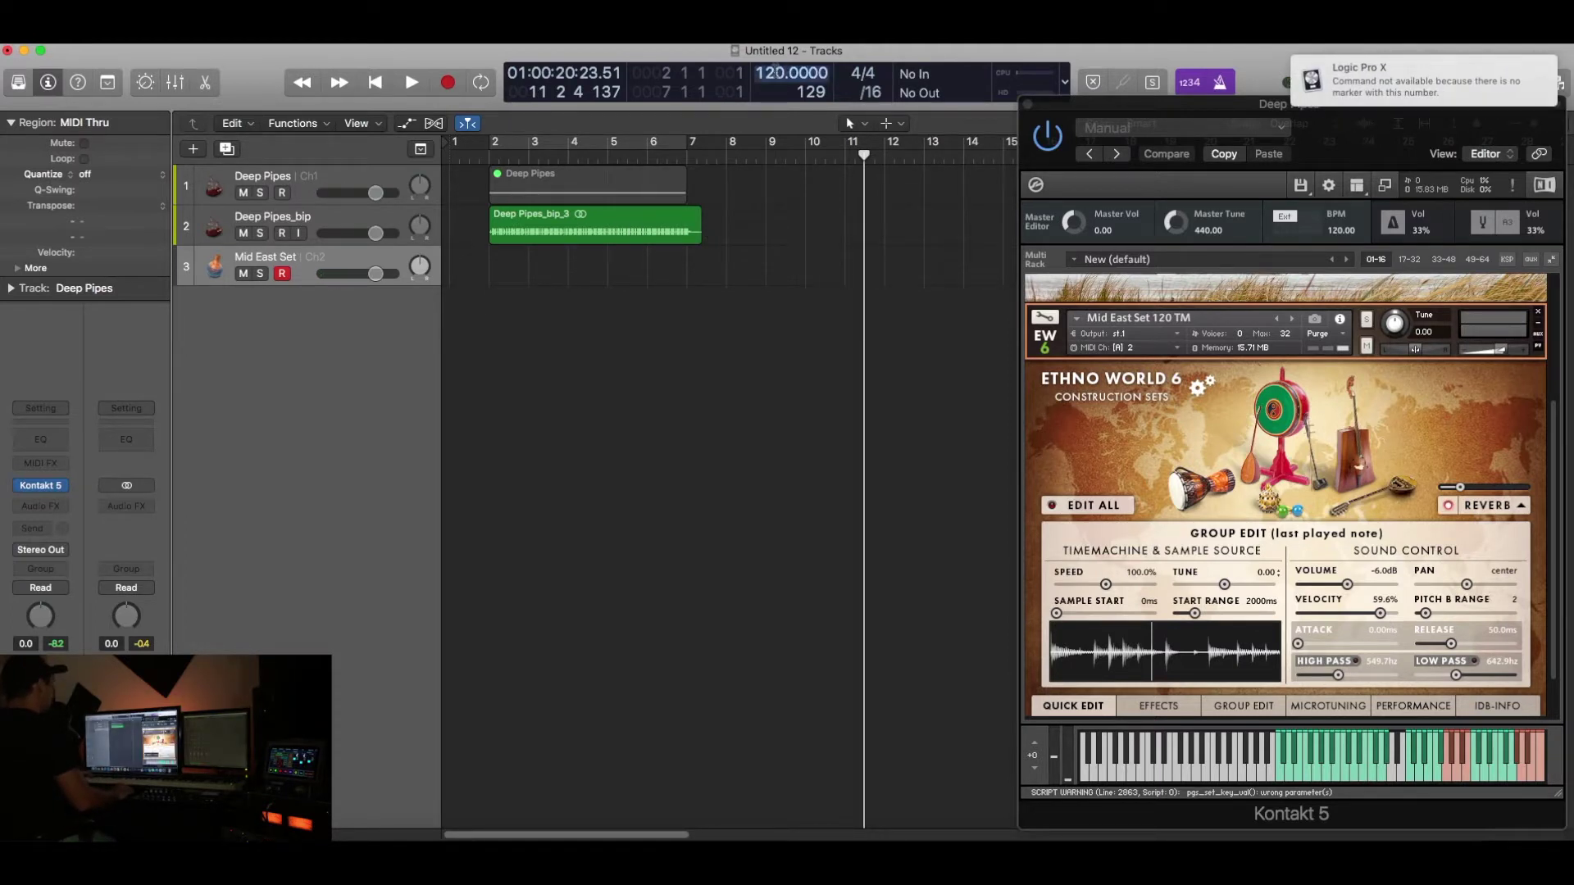
text(95)
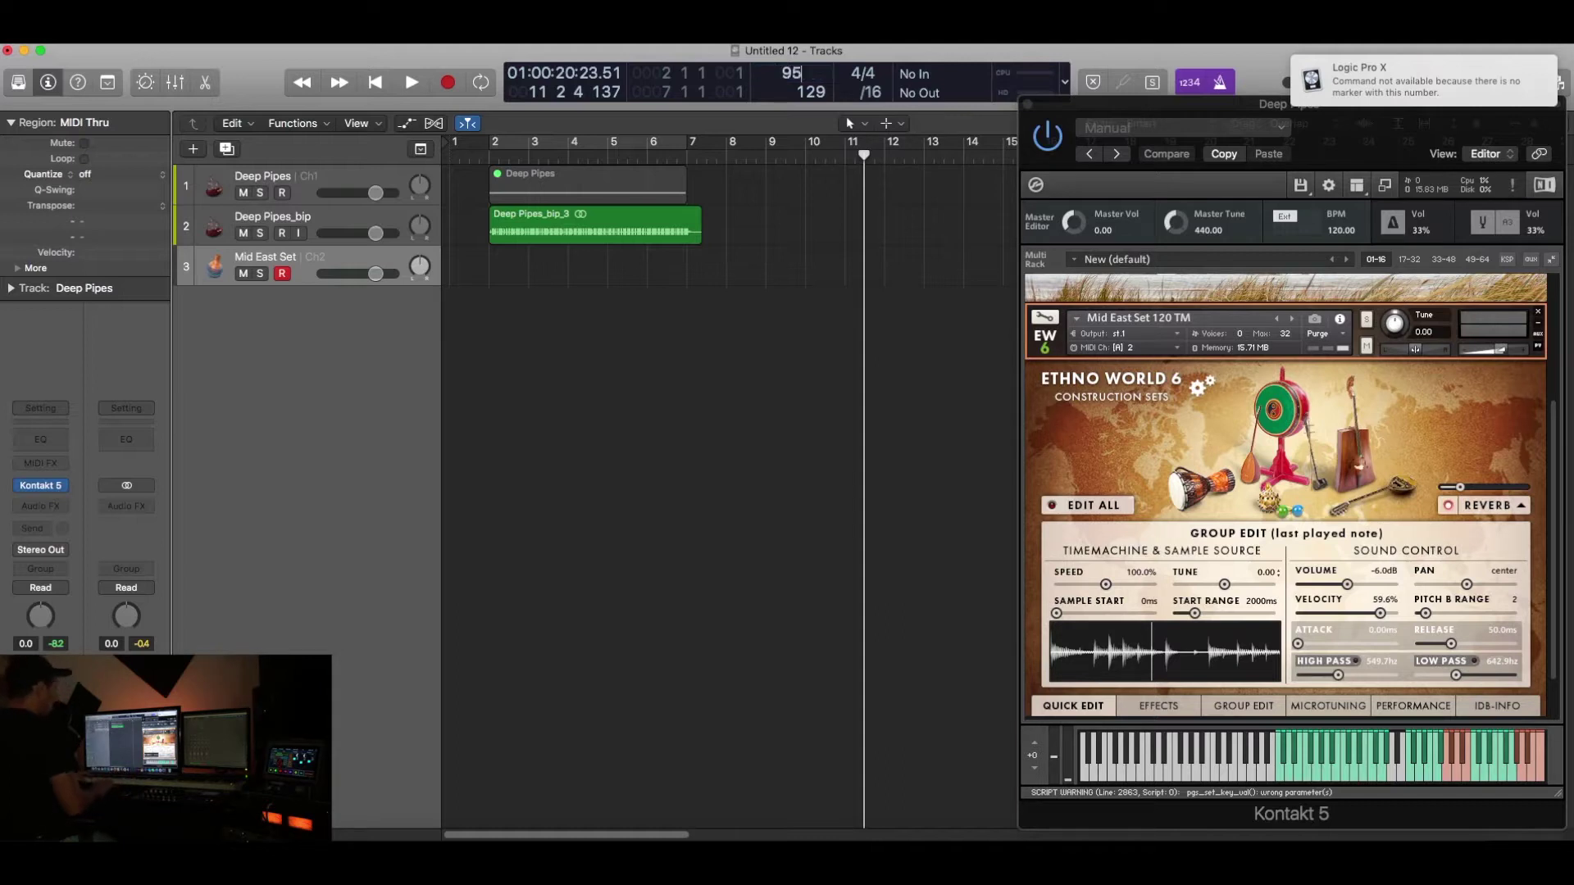
key(Return)
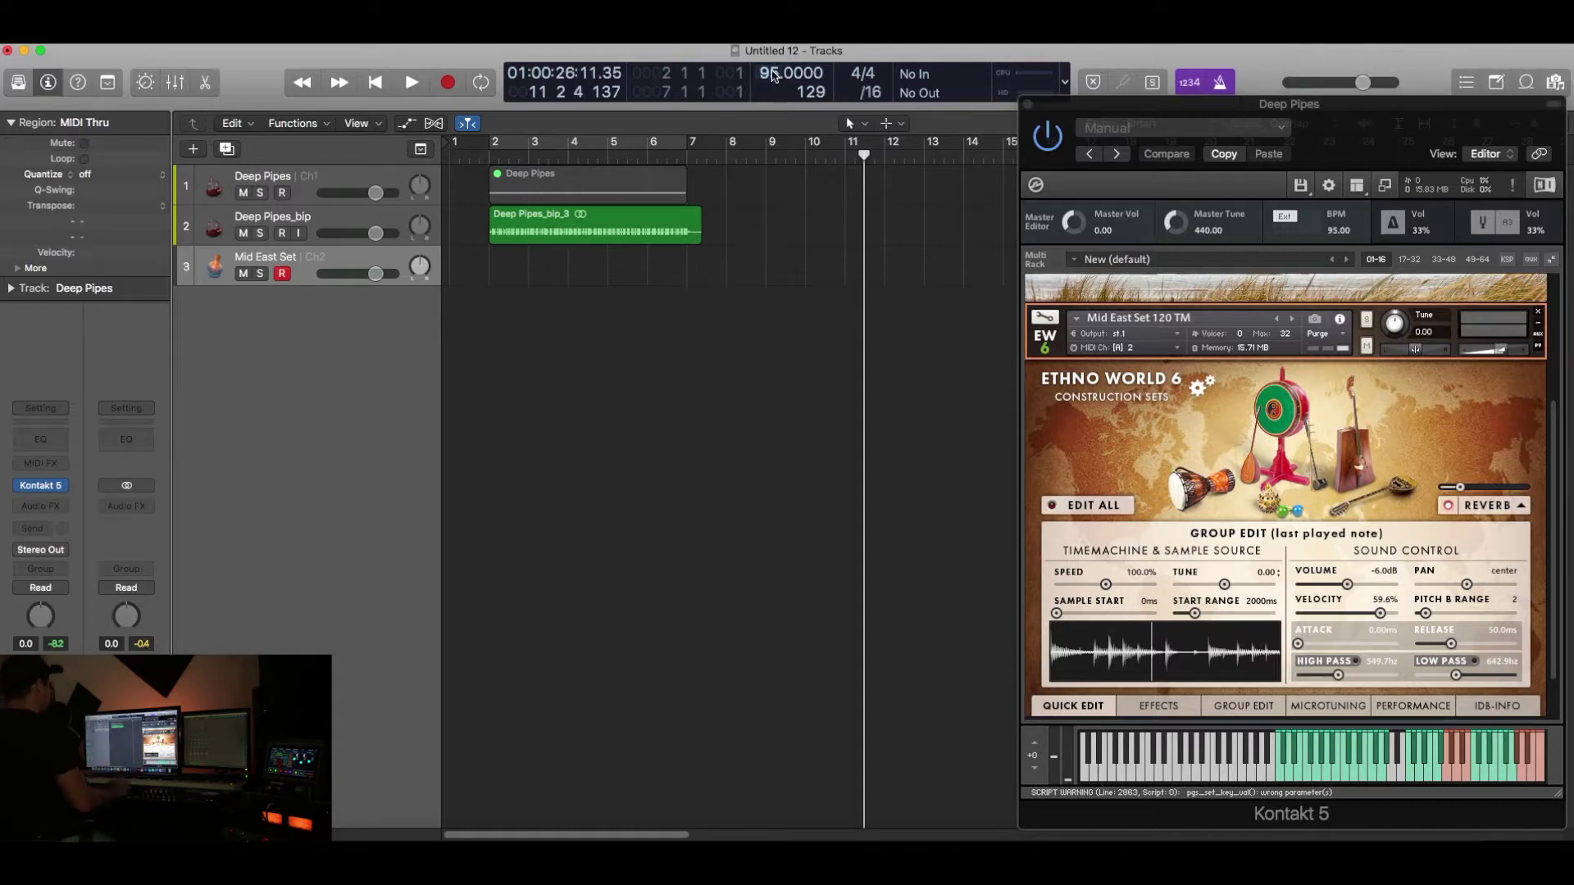
- Audition the Mid East Set loops from bar 8 at 95 BPM and return the playhead to bar 8
click(727, 150)
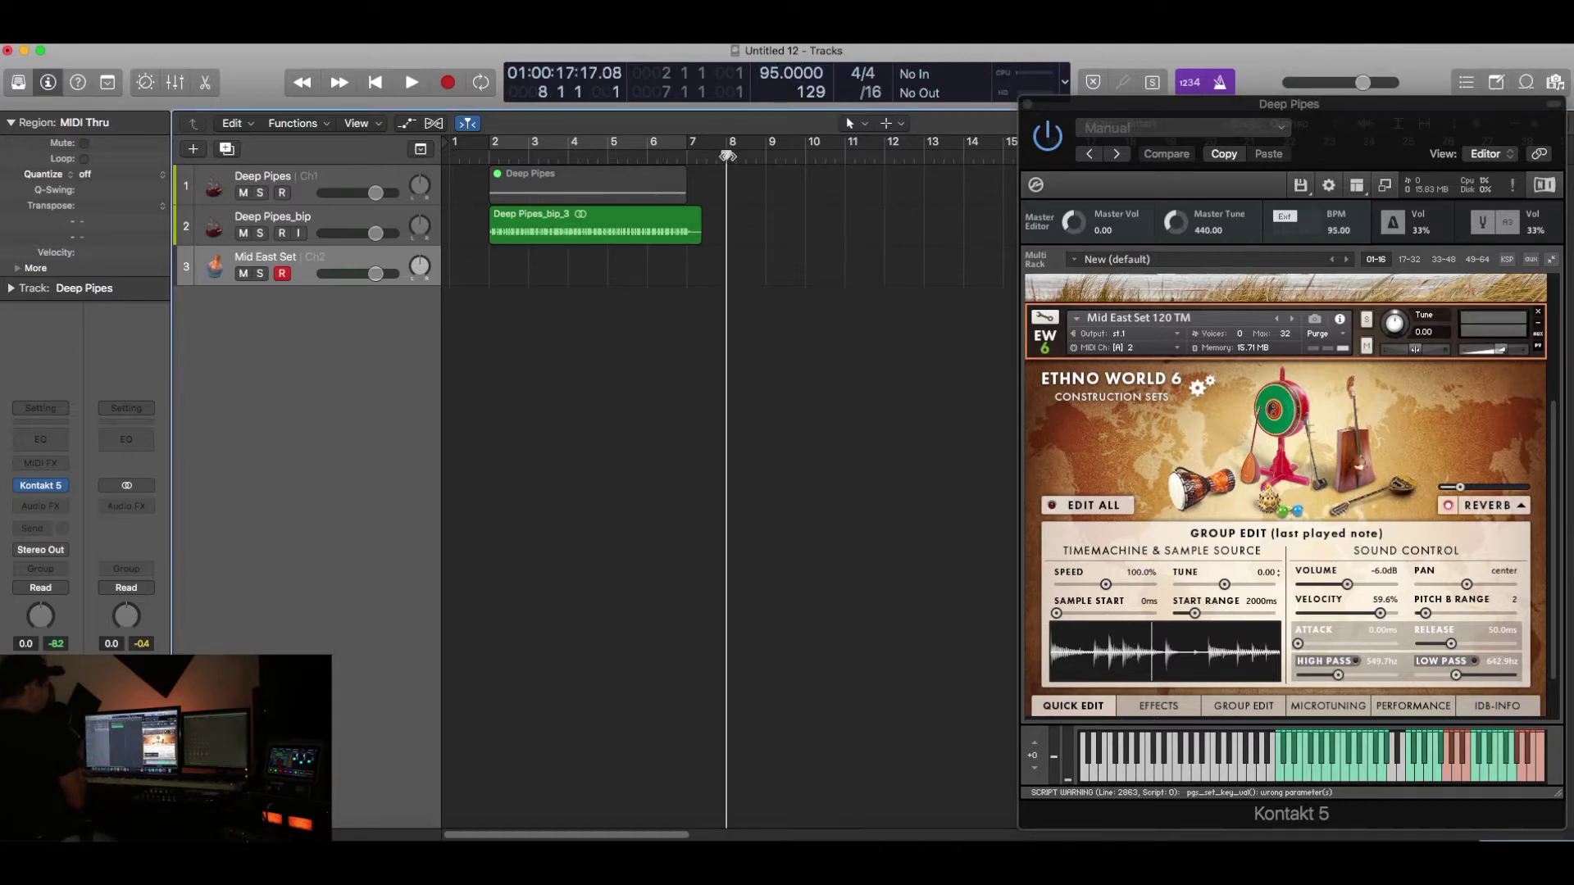
key(space)
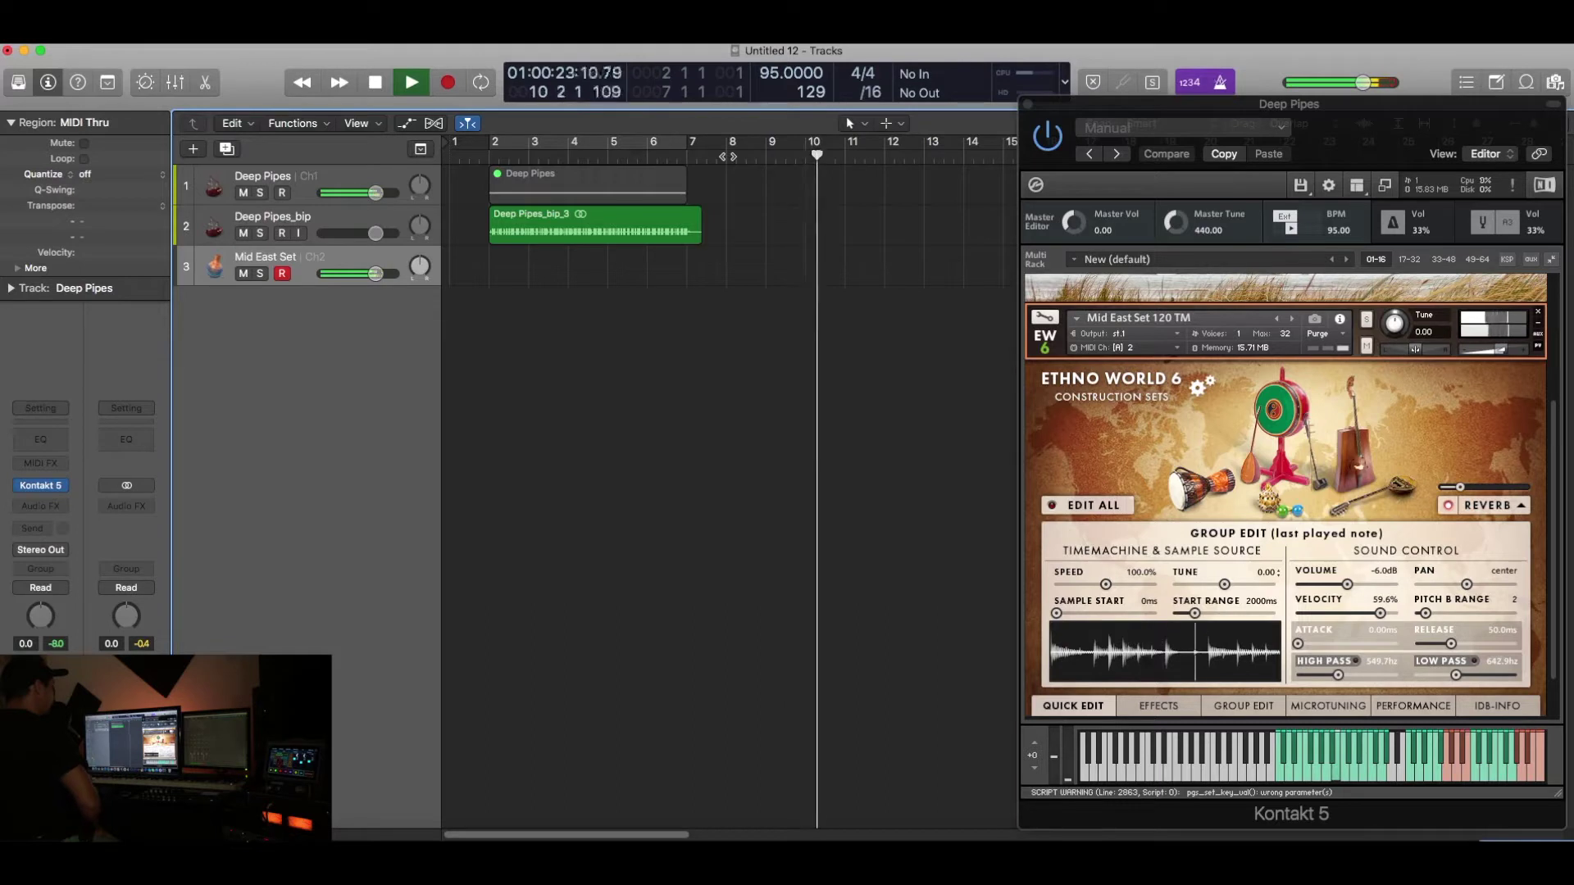
key(space)
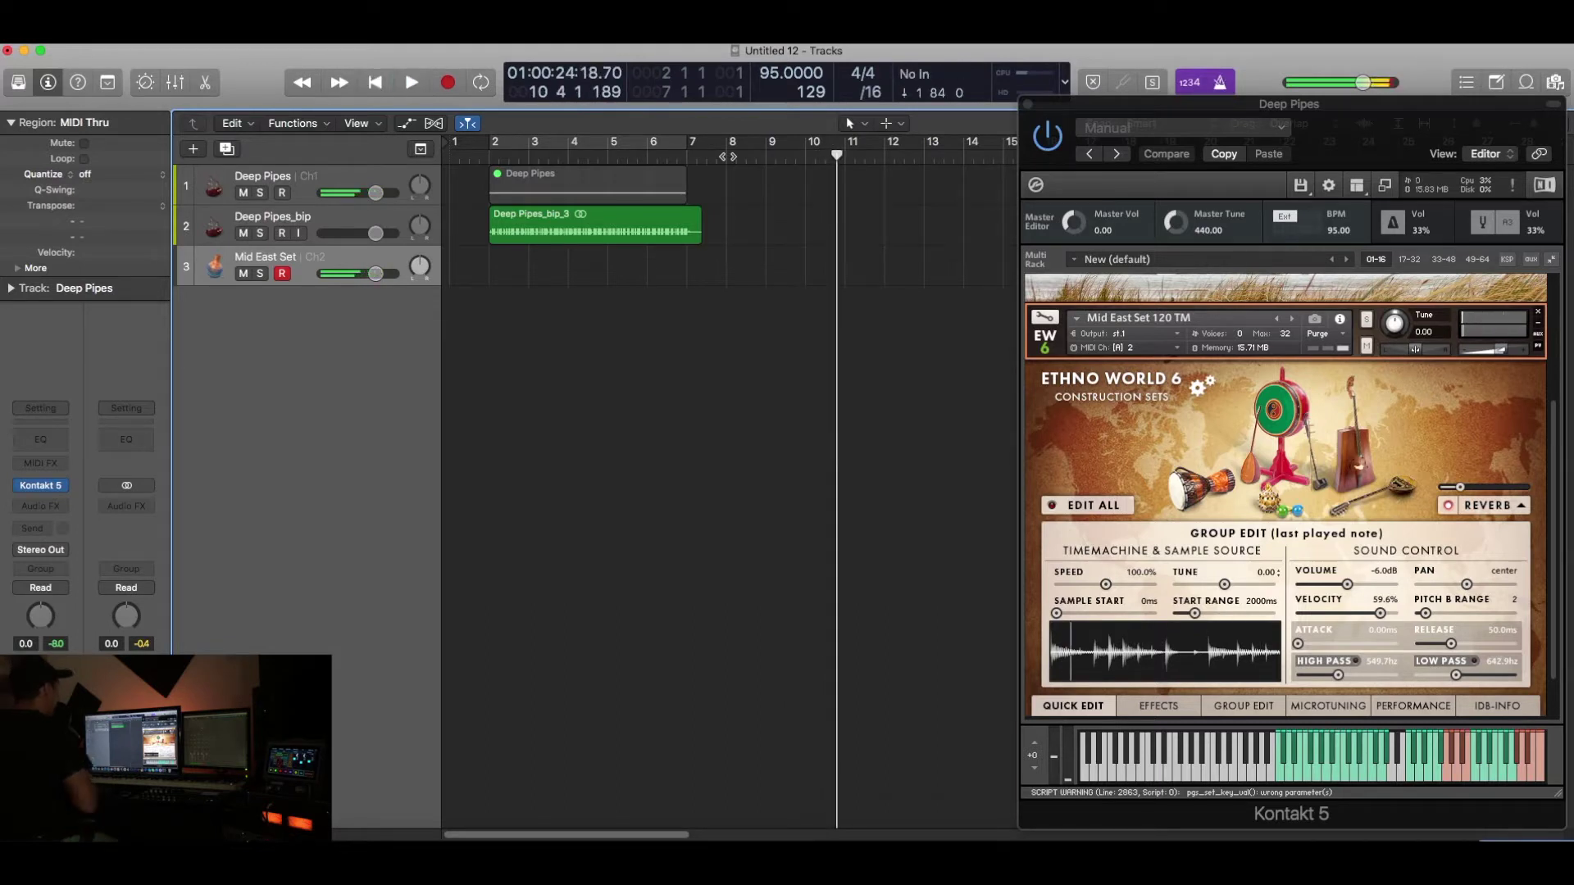
click(728, 156)
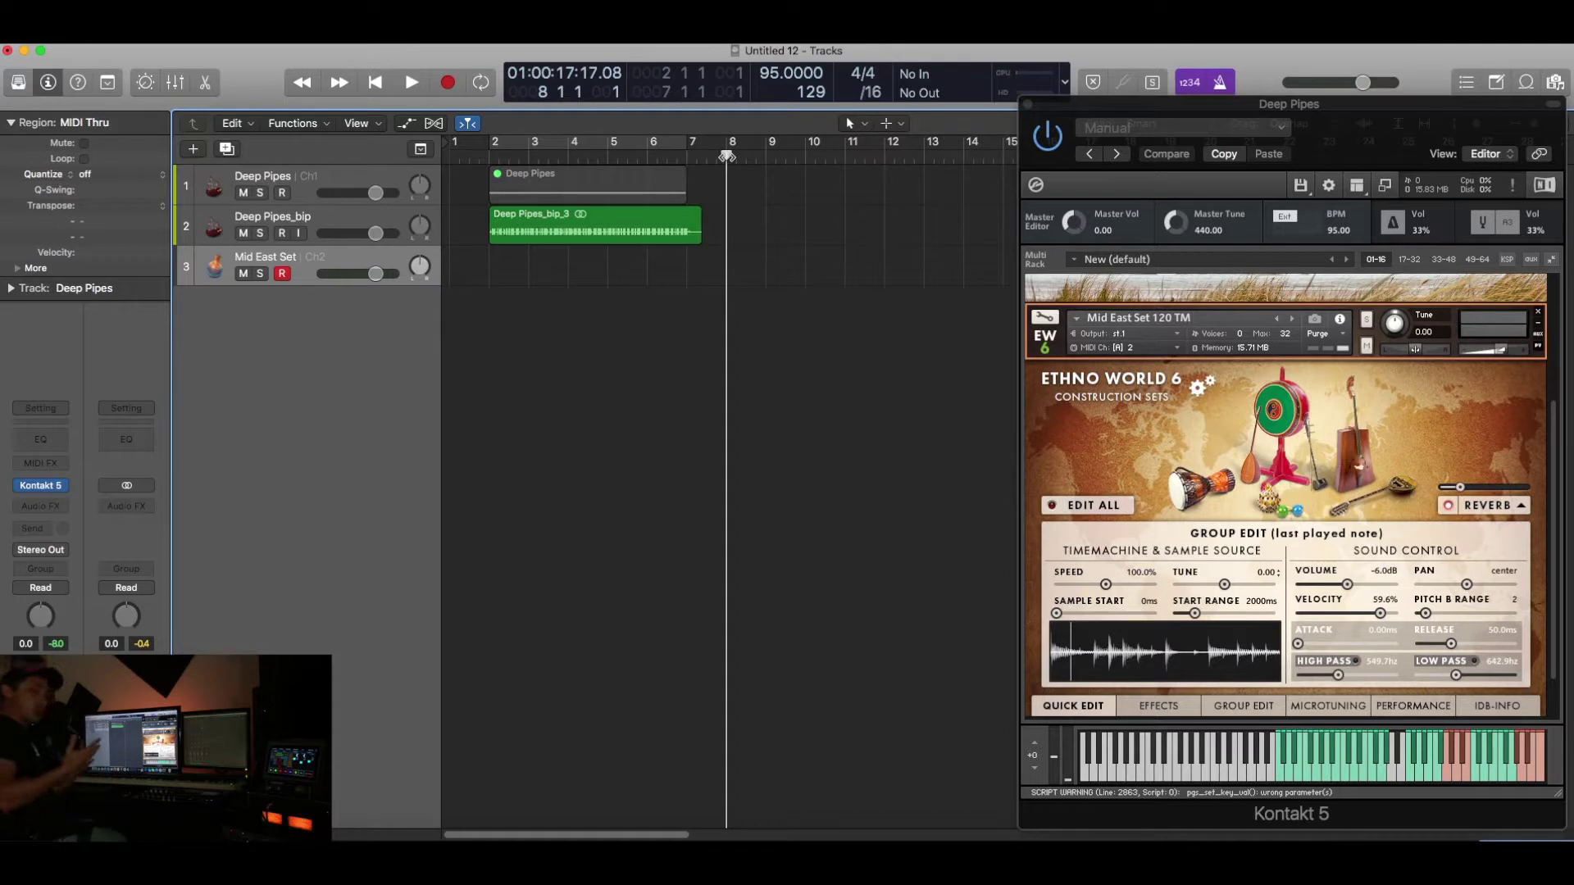
- Open the Mid East Set 120 TM instrument for editing, enable Edit All Groups, and close the Group Editor
click(1044, 321)
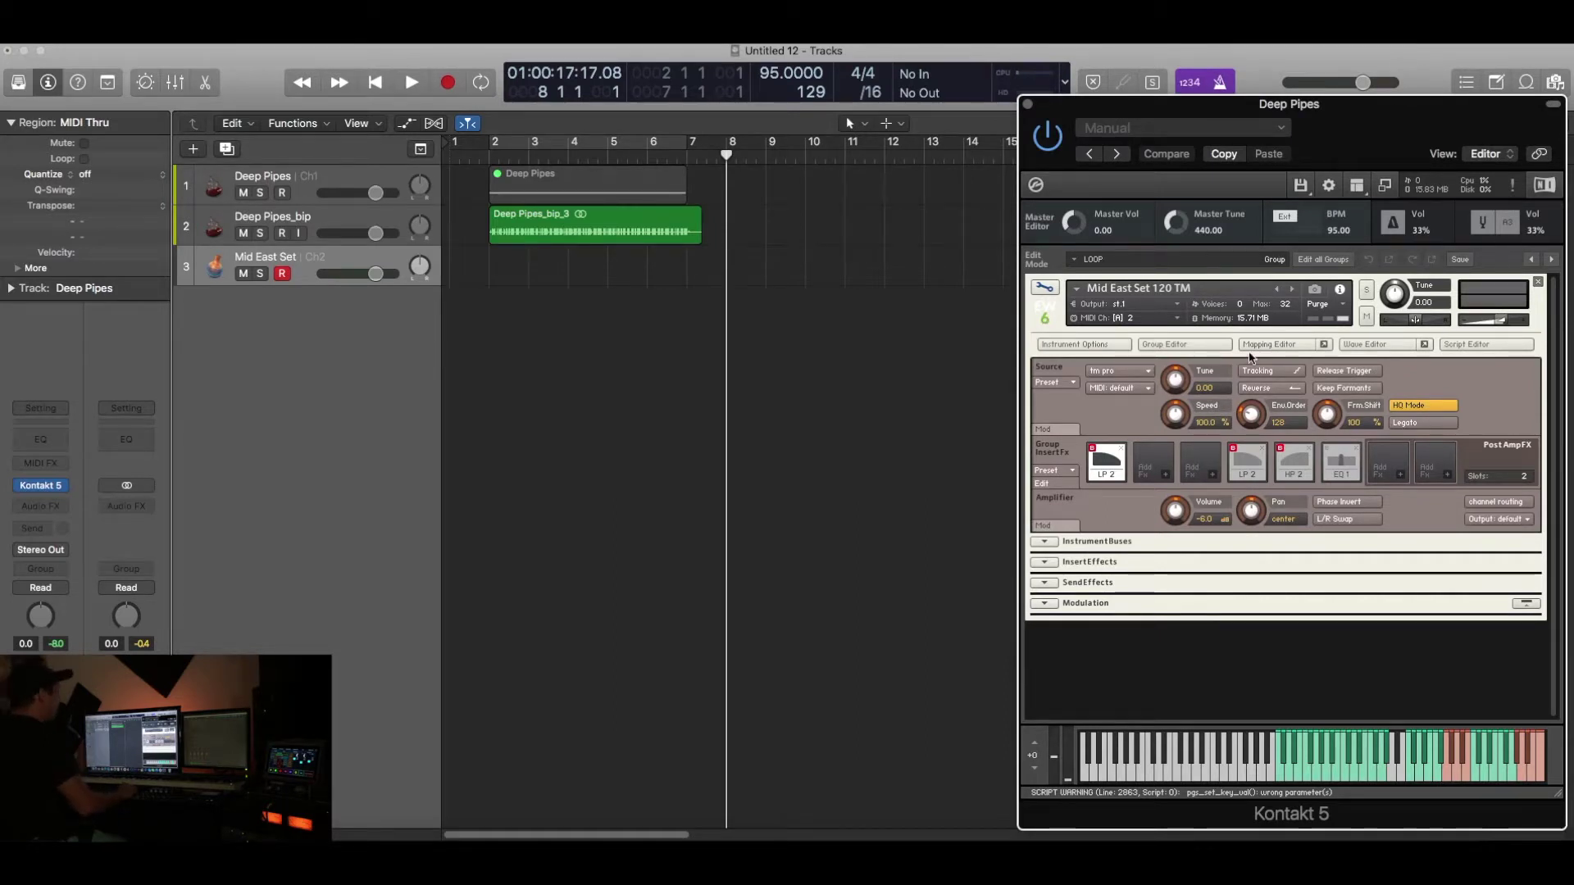
click(1189, 346)
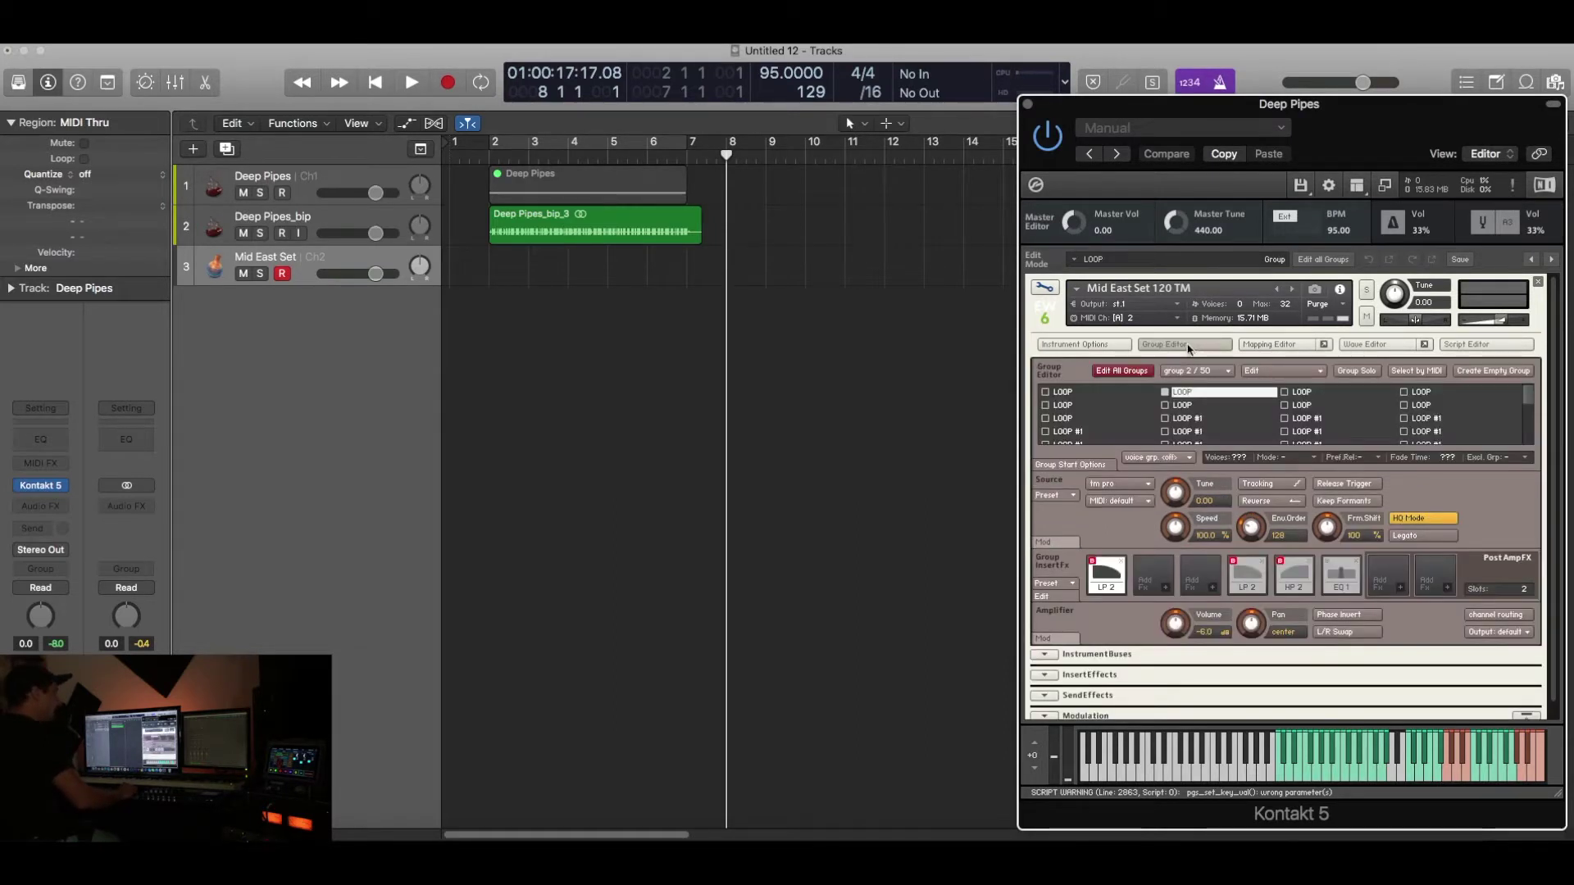
click(1120, 372)
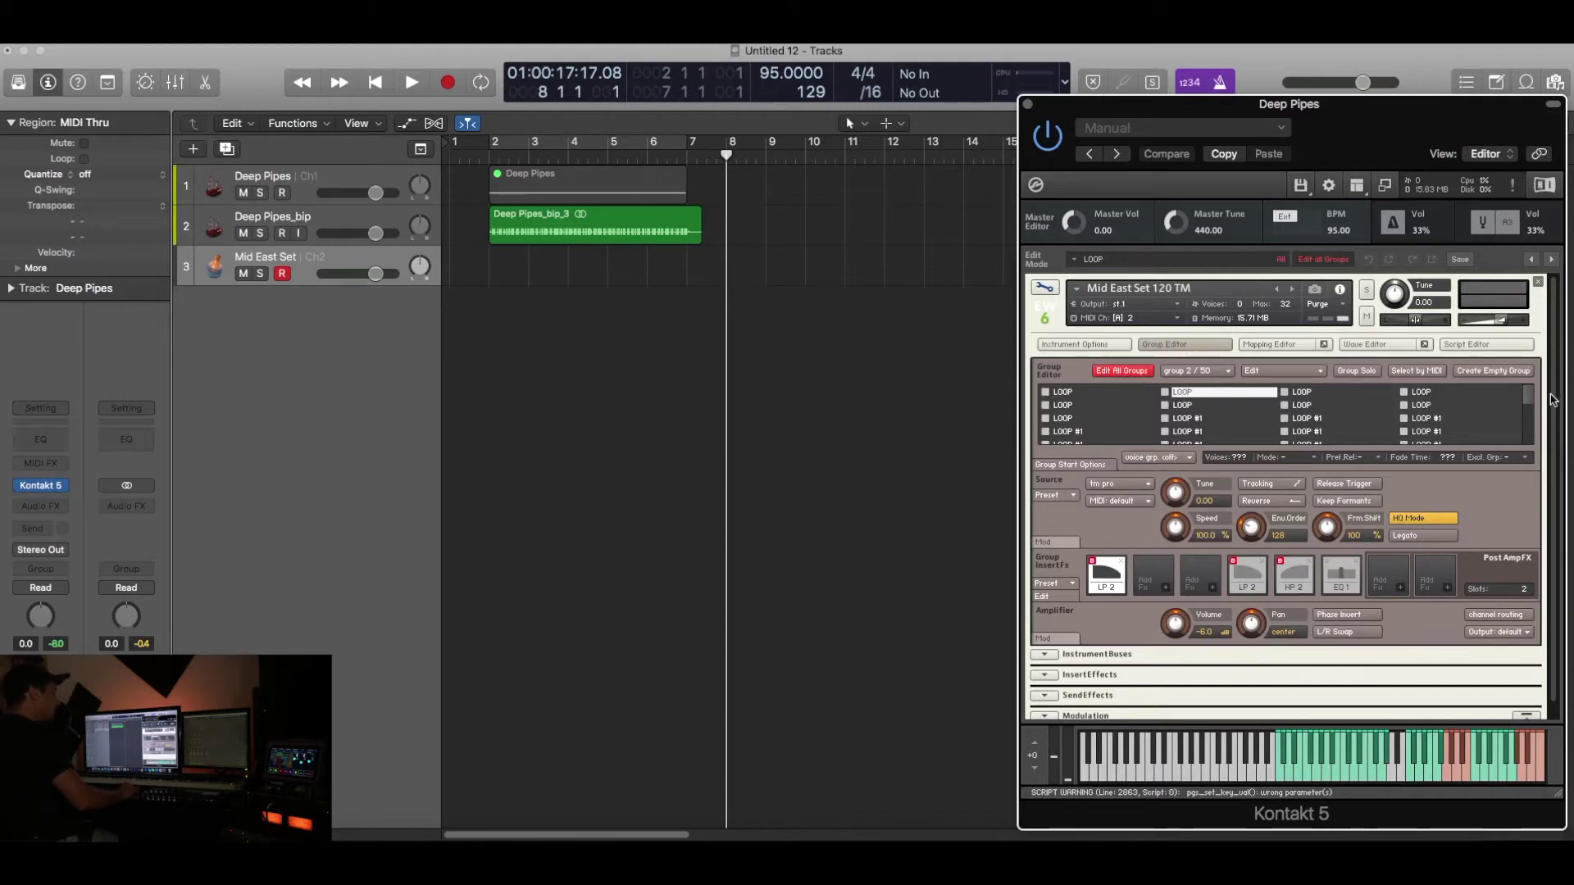
mouse_move(1529, 395)
mouse_down()
mouse_move(1530, 431)
mouse_move(1530, 383)
mouse_up()
click(1176, 345)
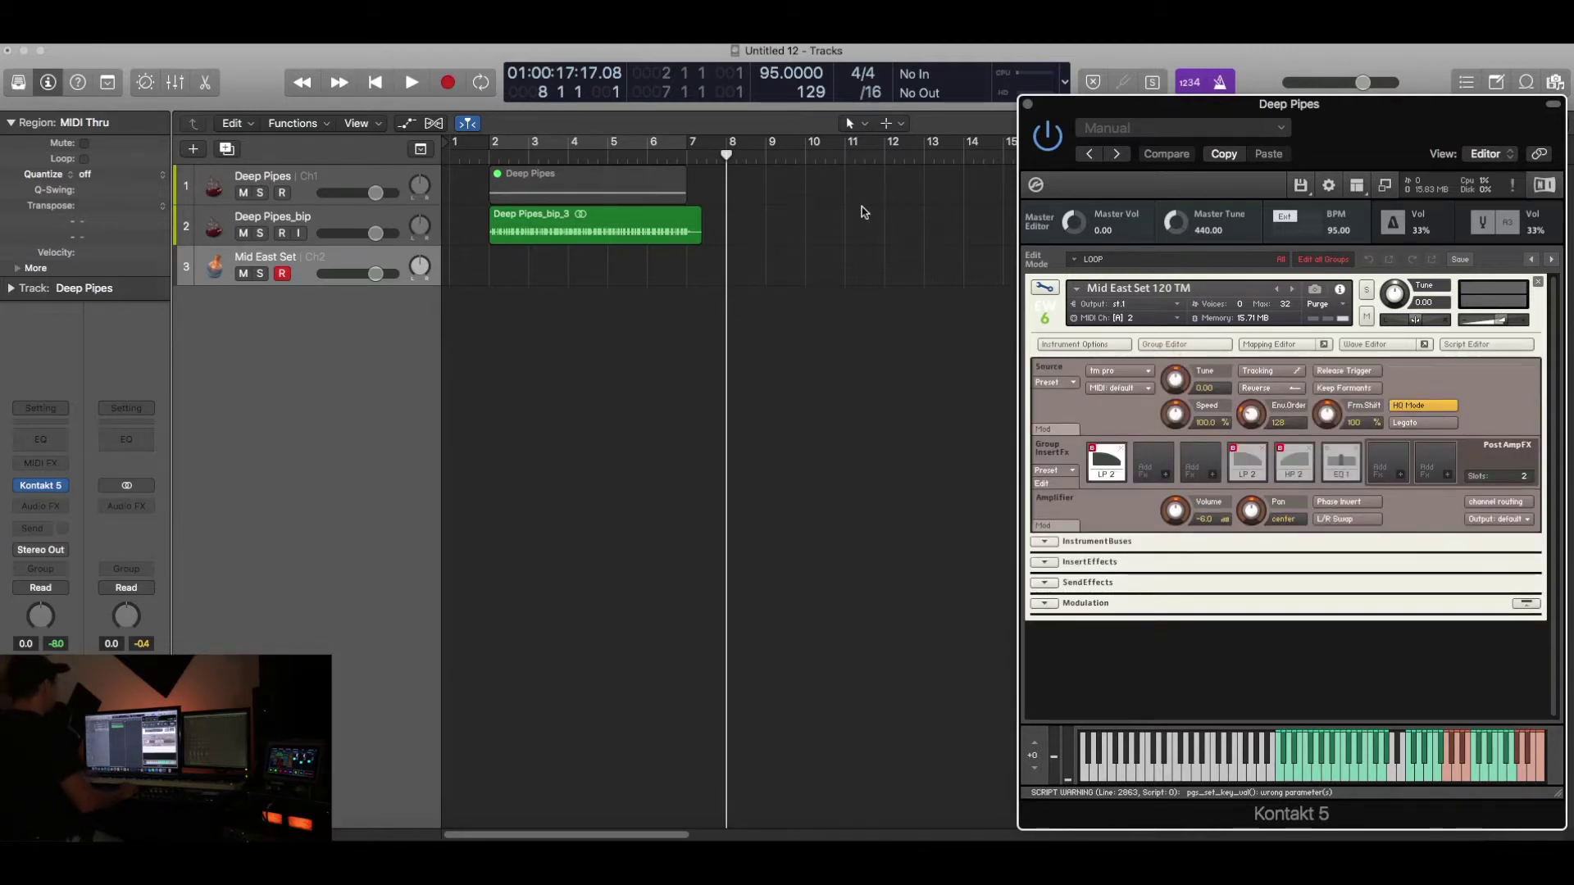
- Set the project tempo to 120 BPM
double_click(788, 74)
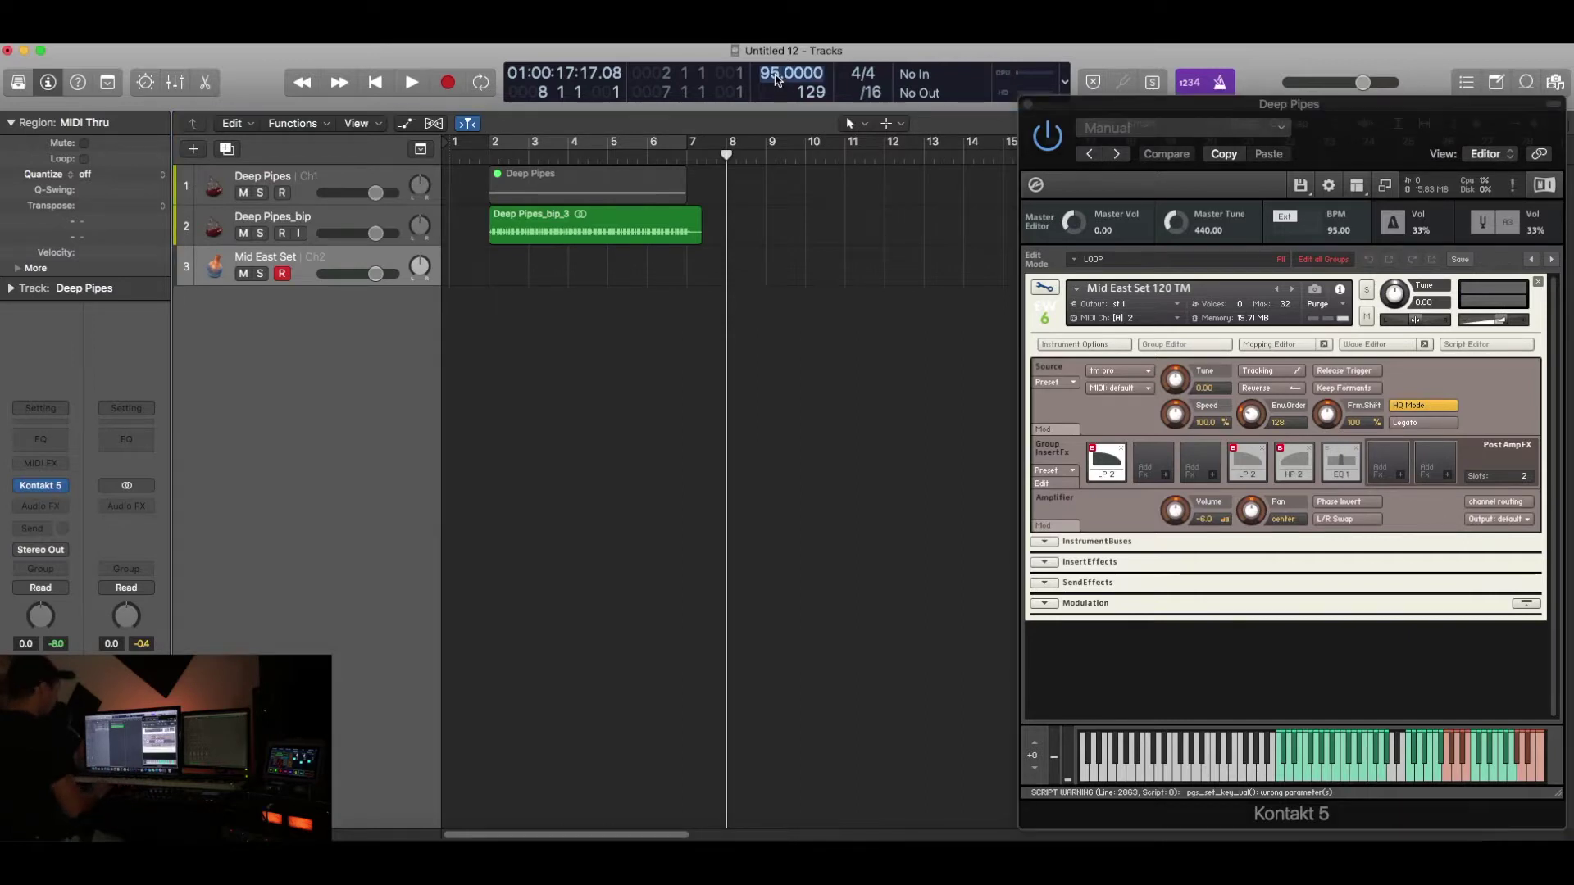
text(120)
key(Return)
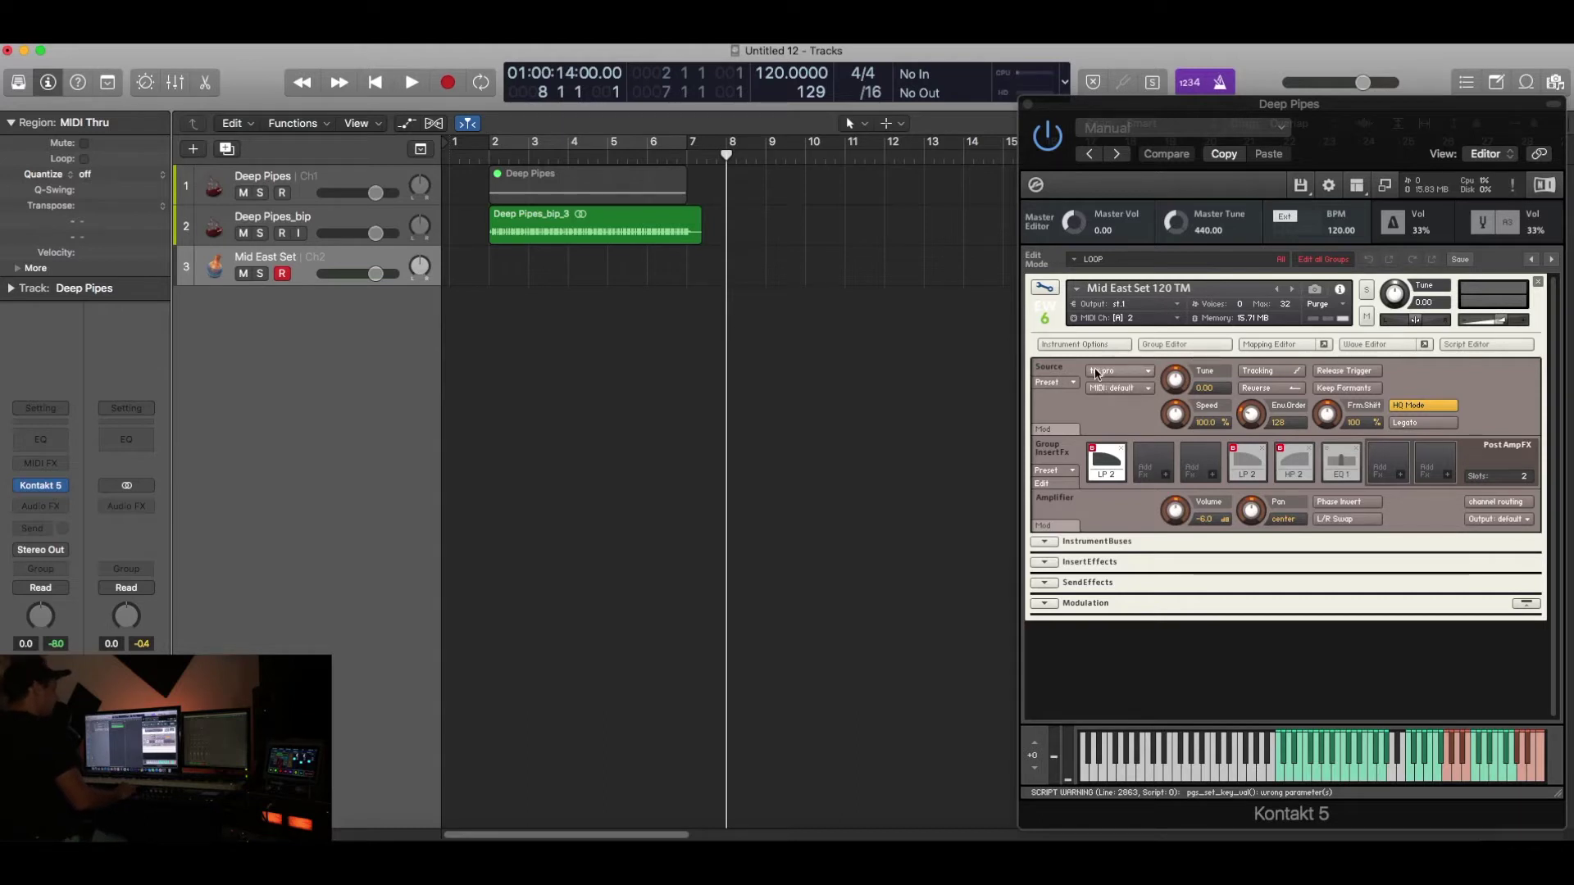
- Set the Source mode of all Mid East Set groups to time machine pro and sync the Speed to zone
click(1146, 374)
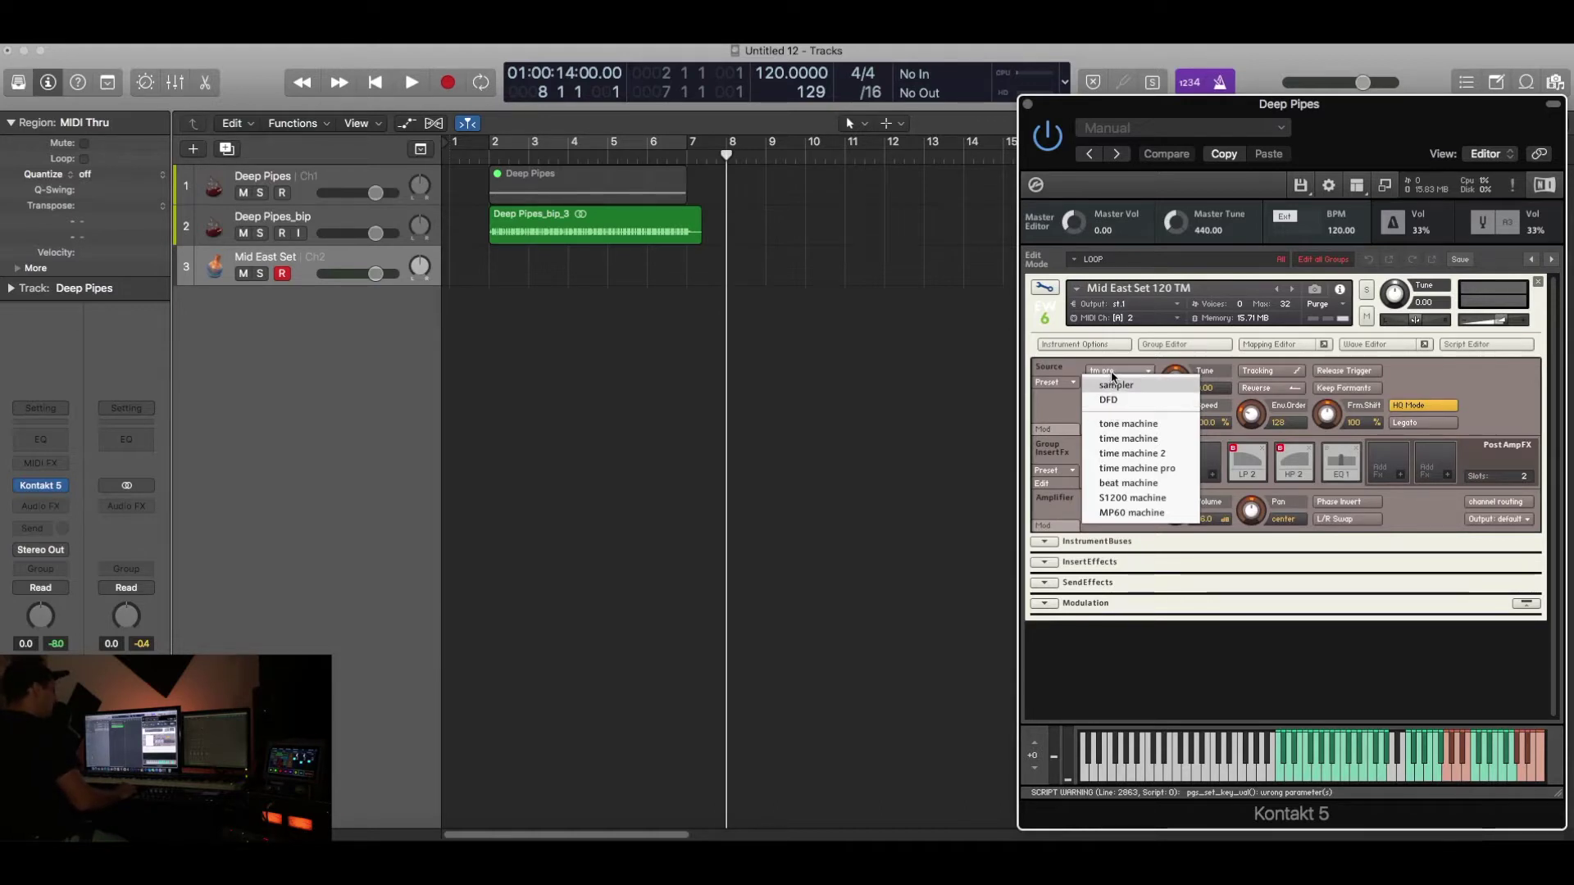
click(1164, 469)
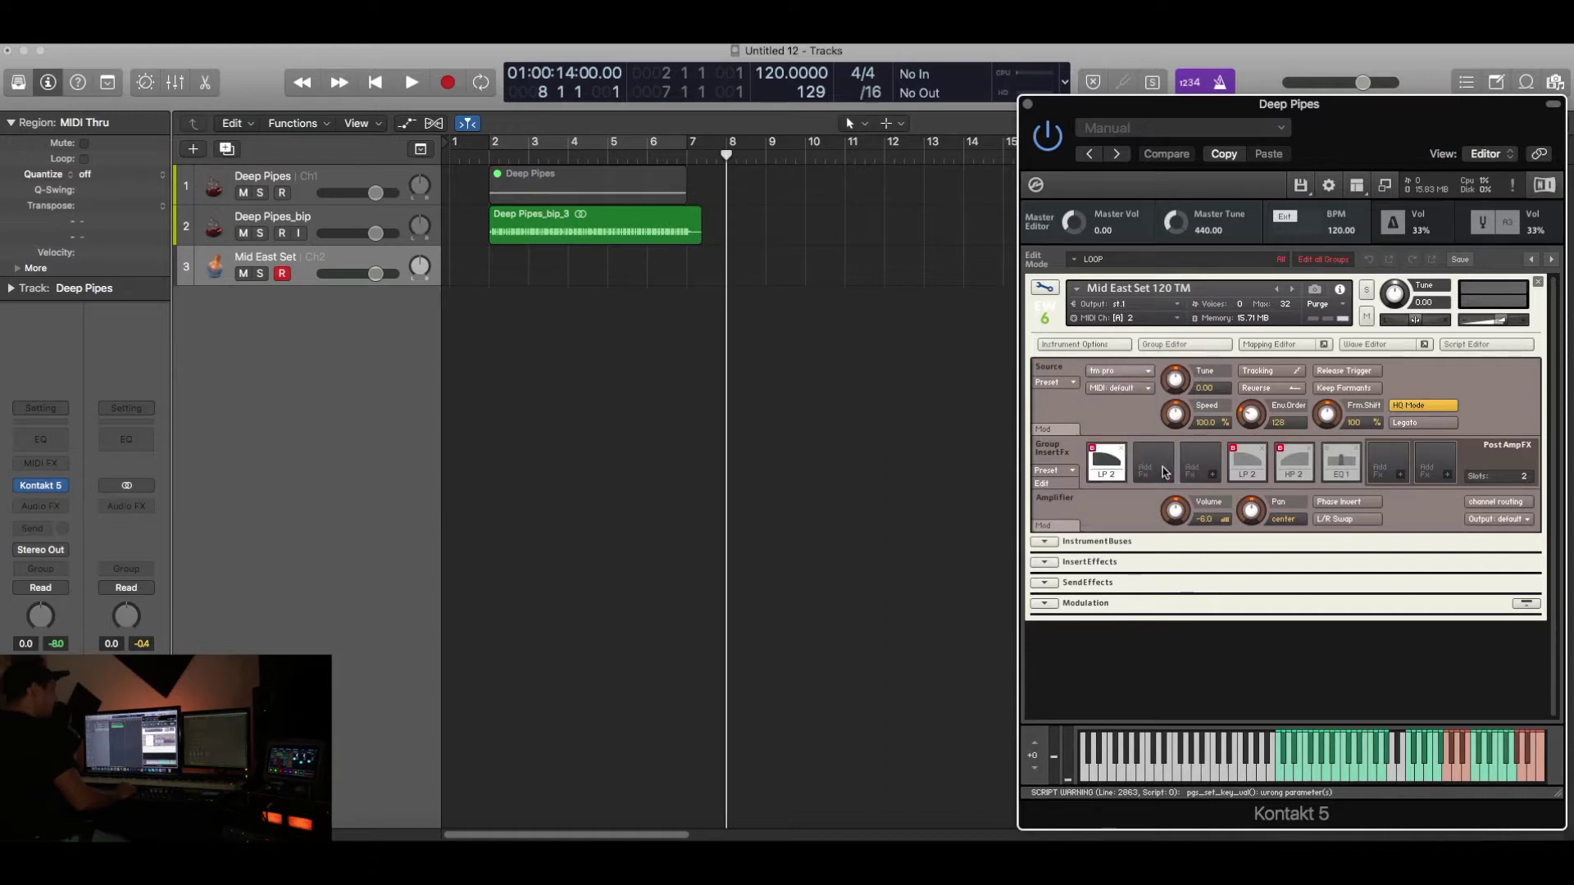
click(1120, 376)
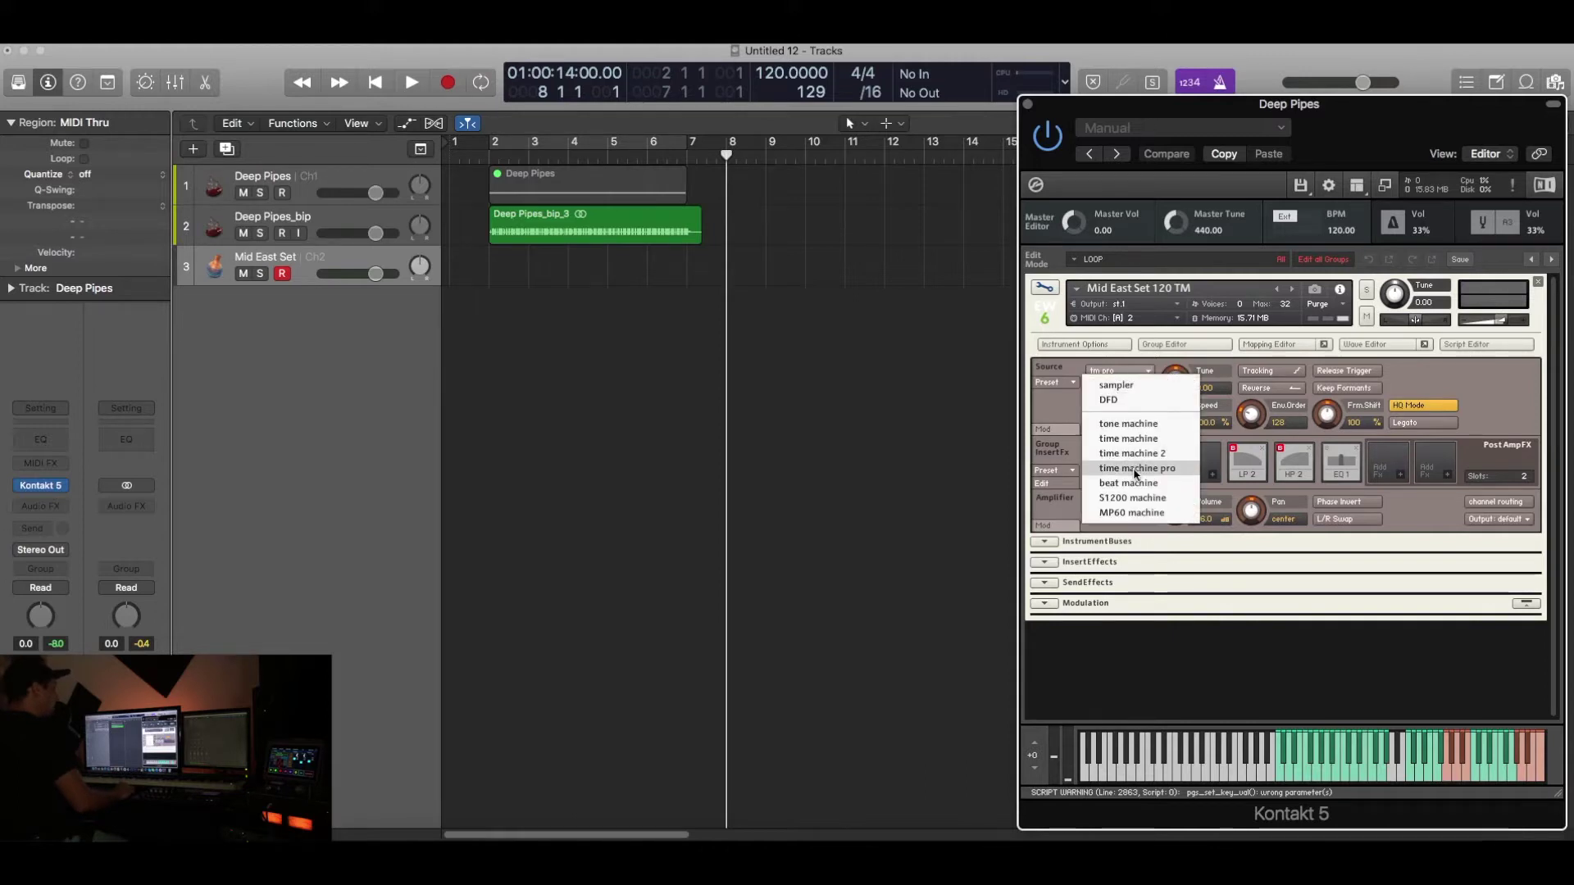
click(1136, 469)
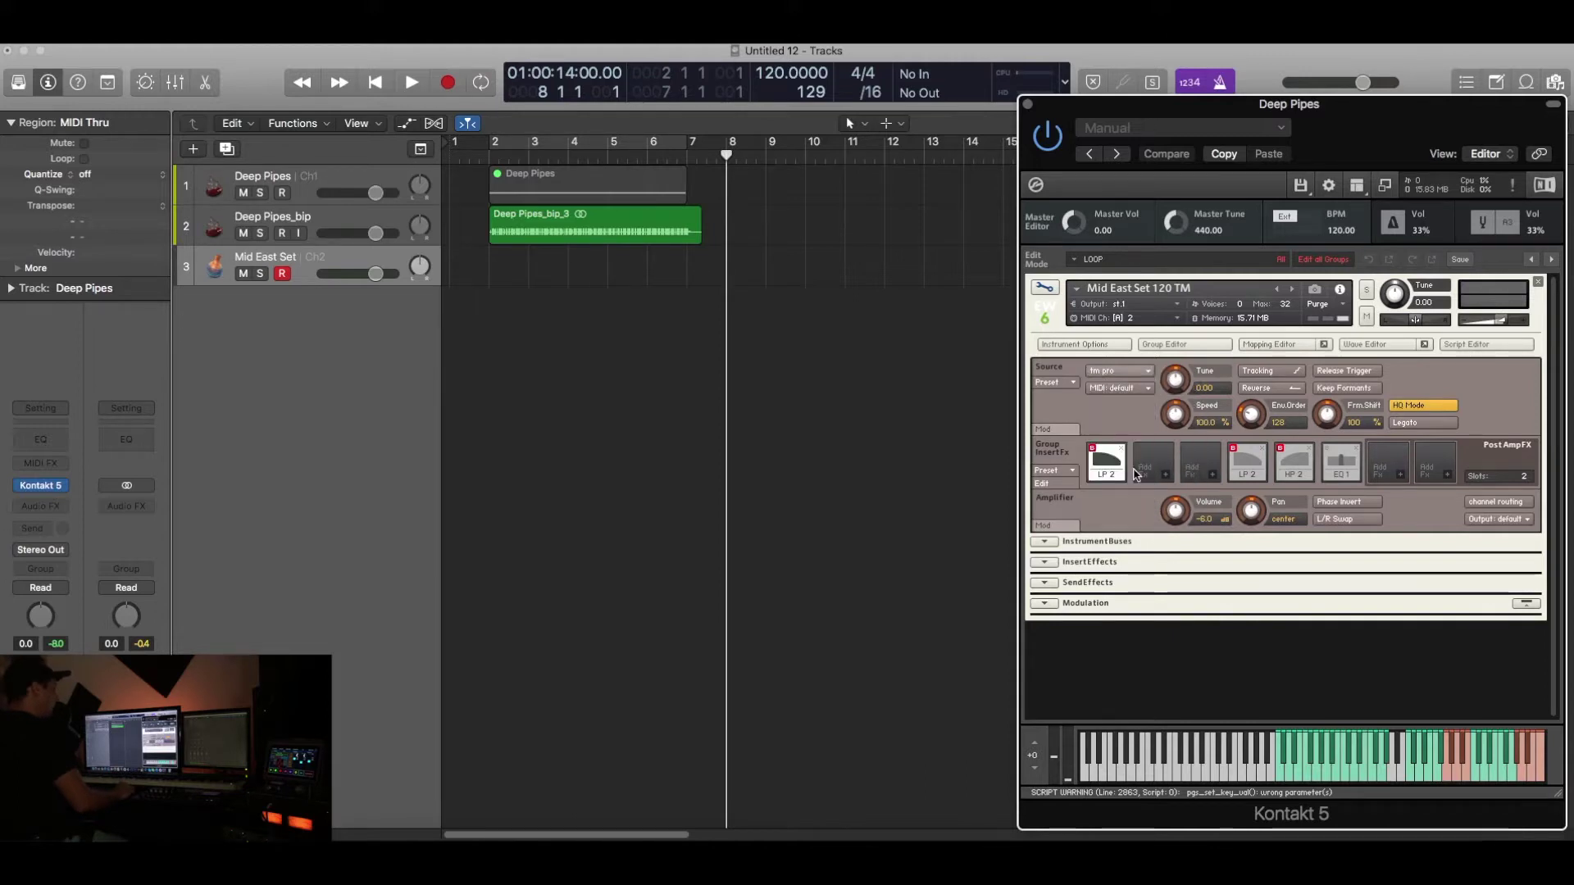
click(1227, 423)
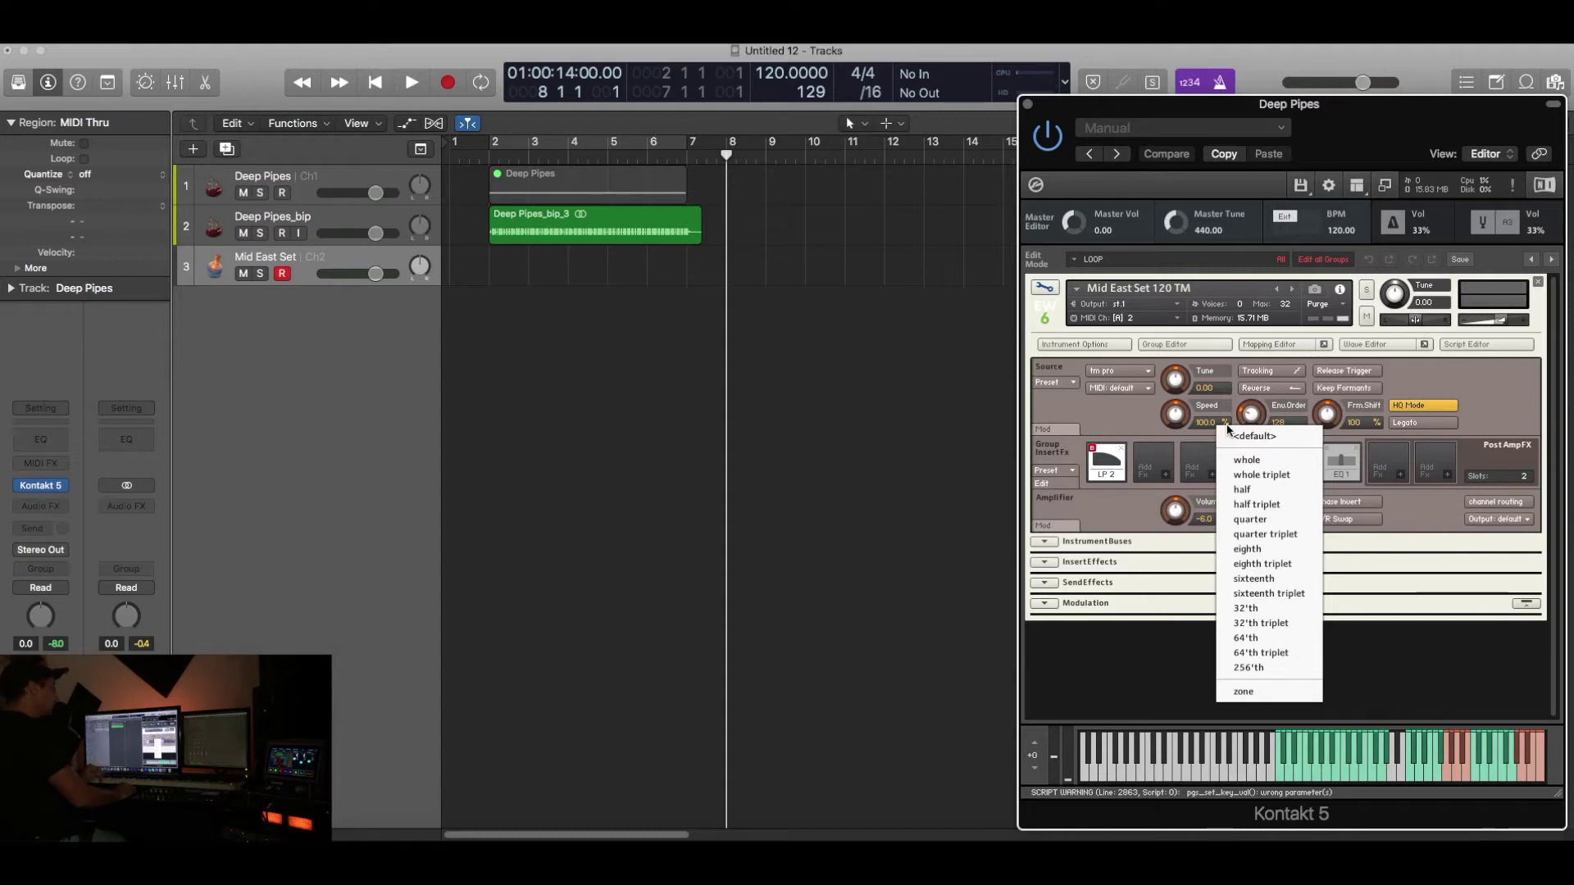
click(1260, 691)
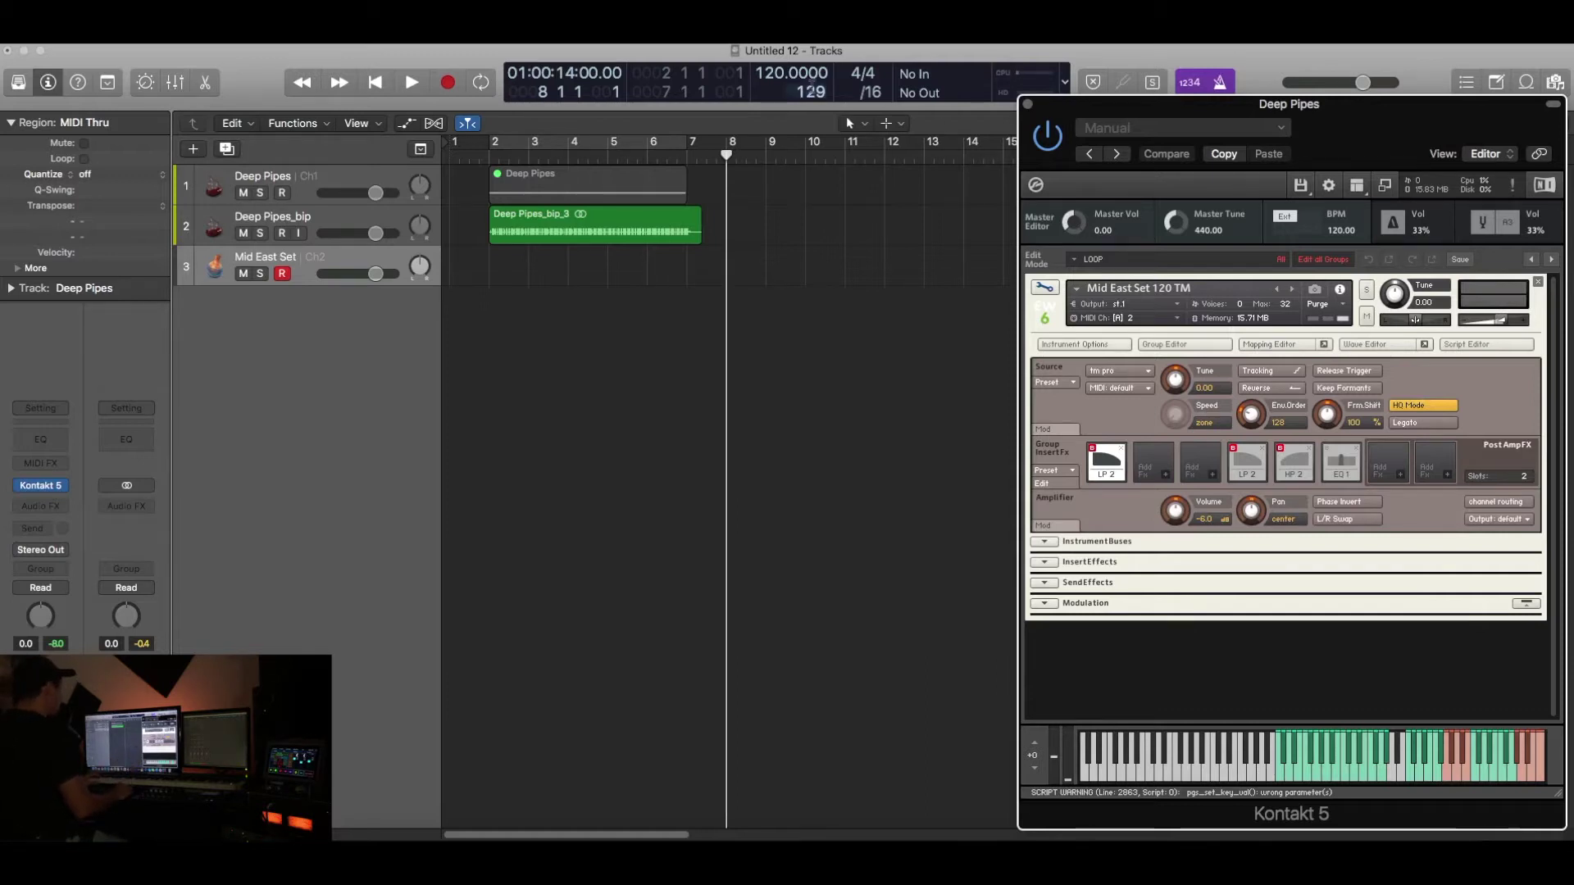
- Audition the zone-synced Mid East Set loops from bar 8 at 120 BPM and return the playhead to bar 8
click(875, 226)
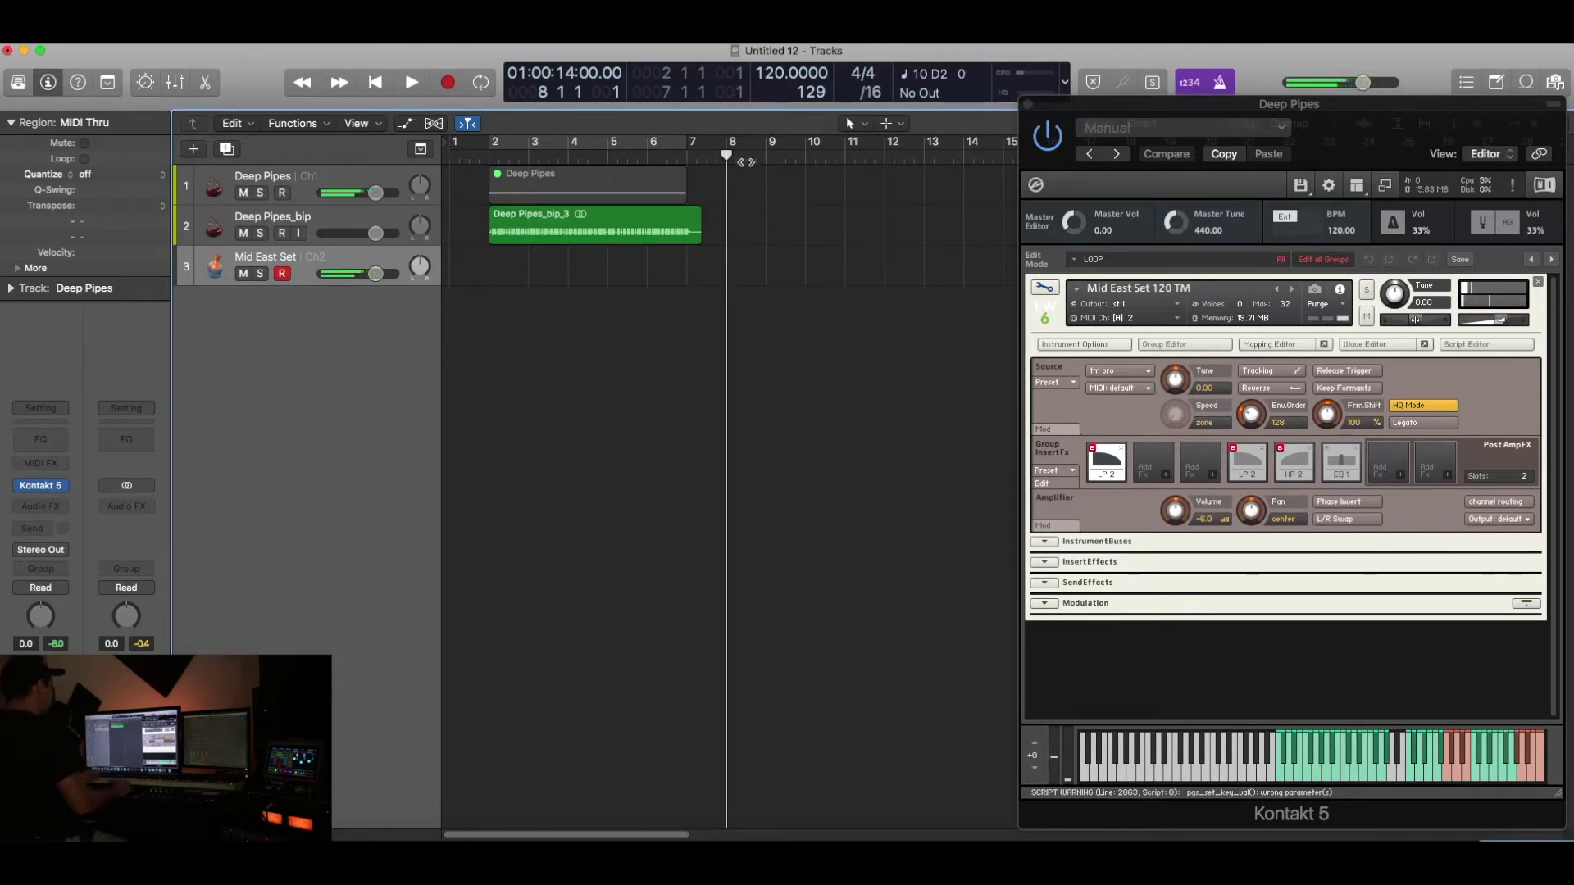
key(space)
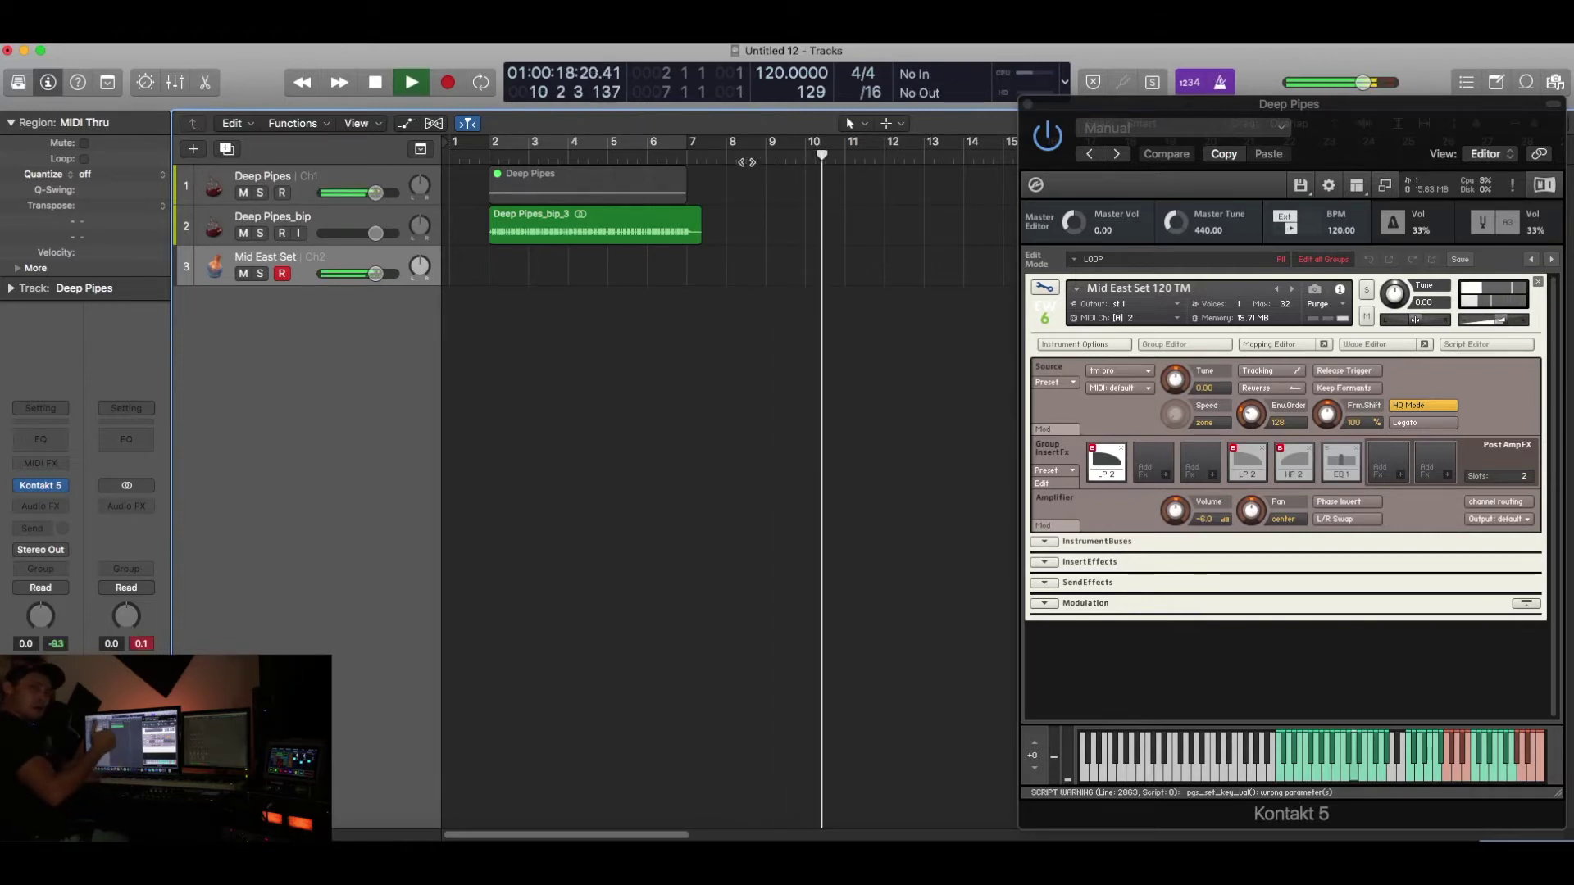
key(space)
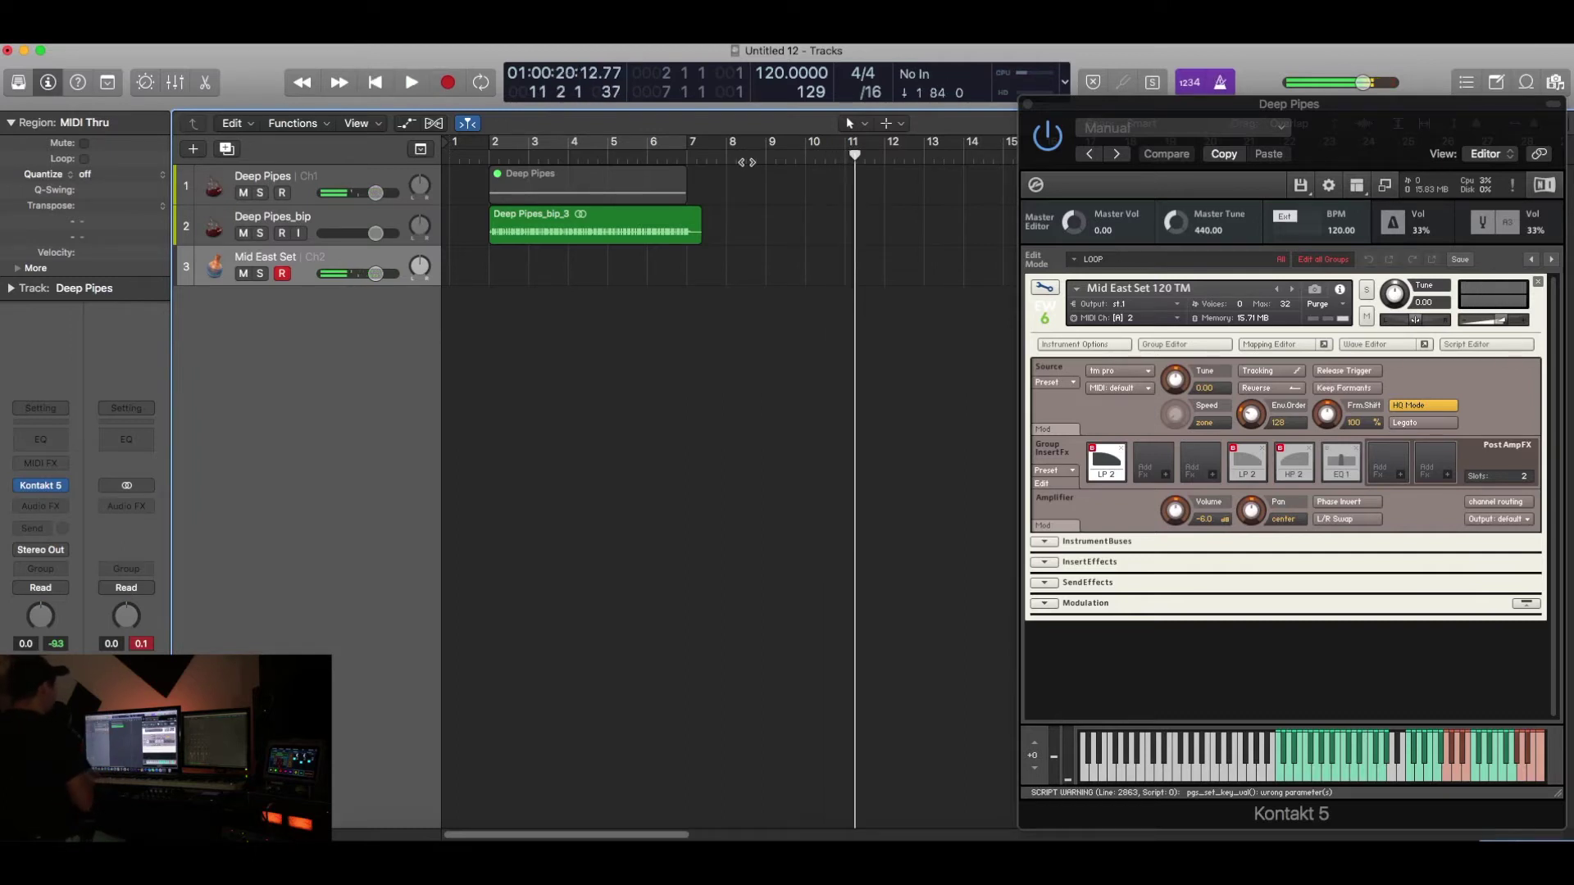
text(8)
key(Return)
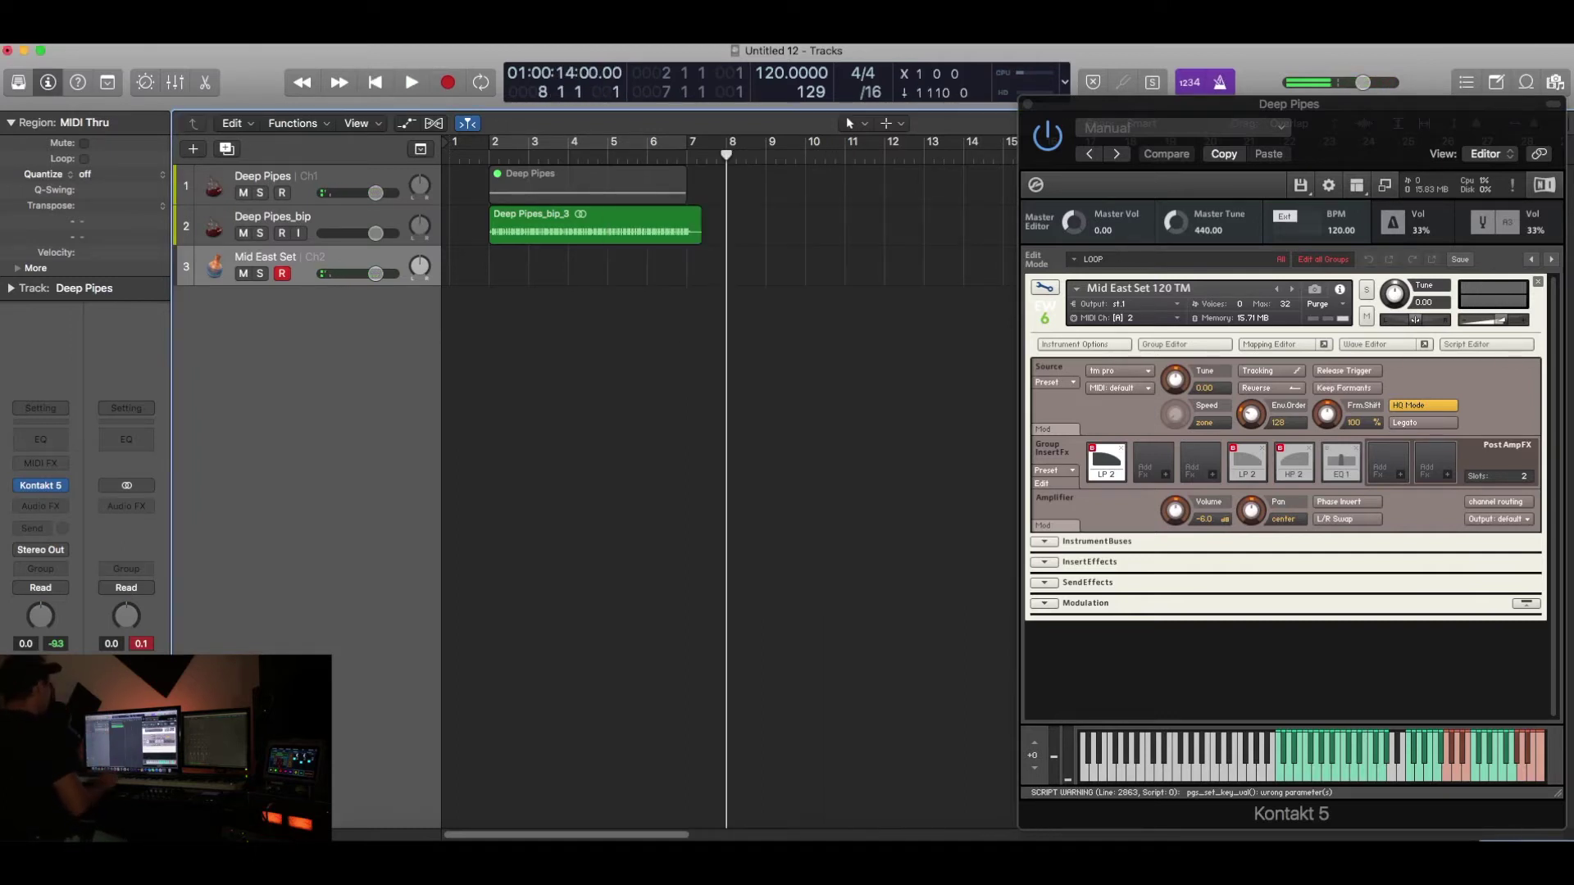
- Audition the synced loops with the project tempo set to 95 BPM, lowering it to 72 BPM during playback
double_click(774, 74)
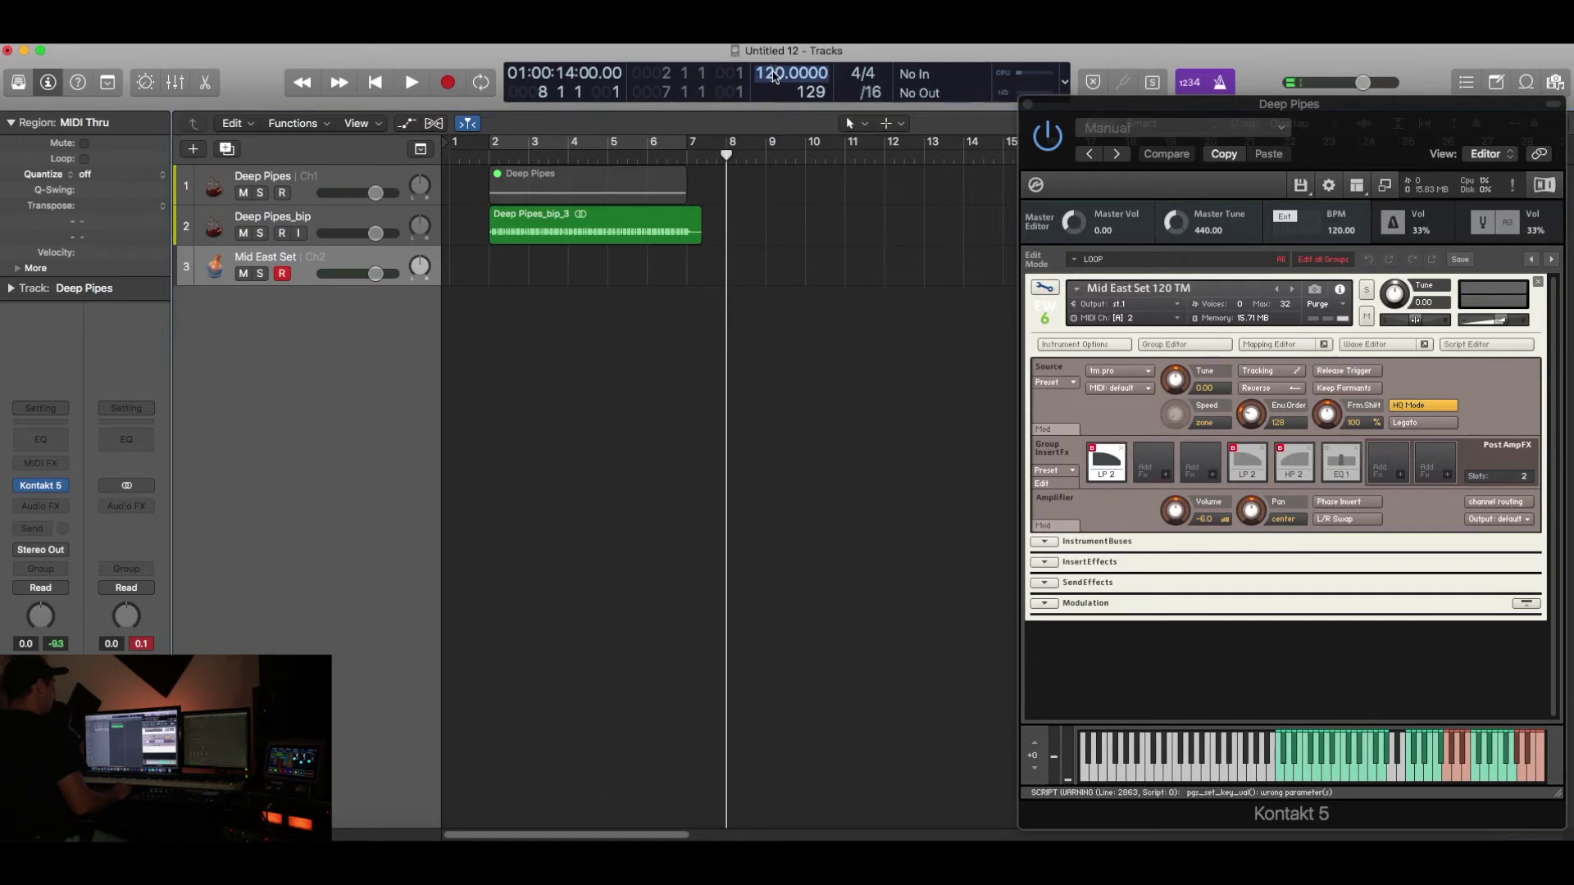
text(95)
key(Return)
key(space)
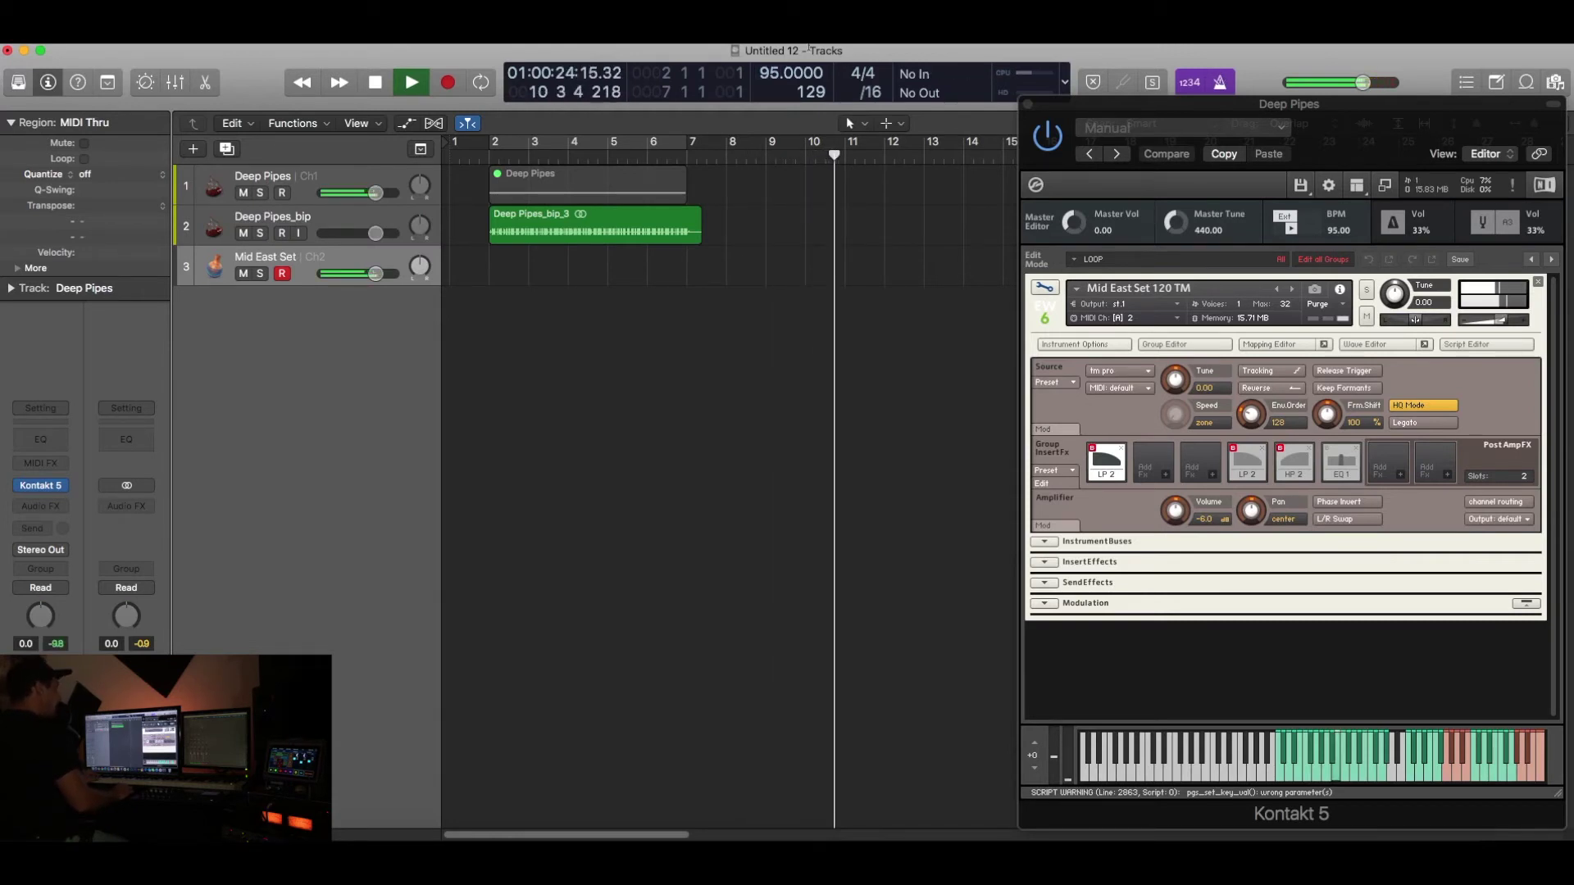
mouse_move(778, 80)
mouse_down()
mouse_move(777, 110)
mouse_move(769, 74)
mouse_up()
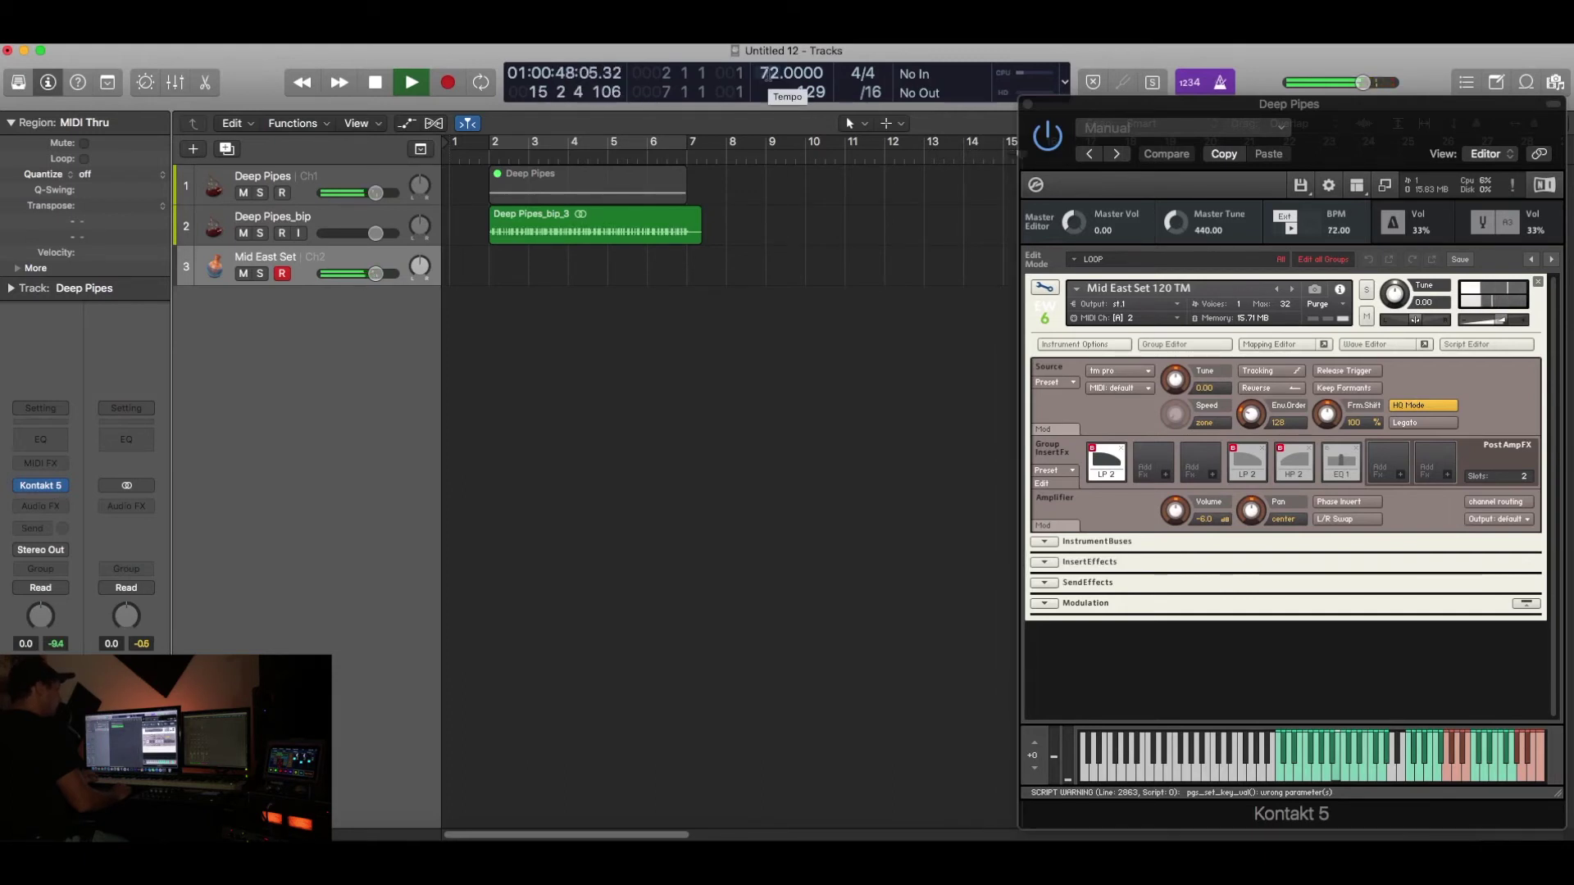
key(space)
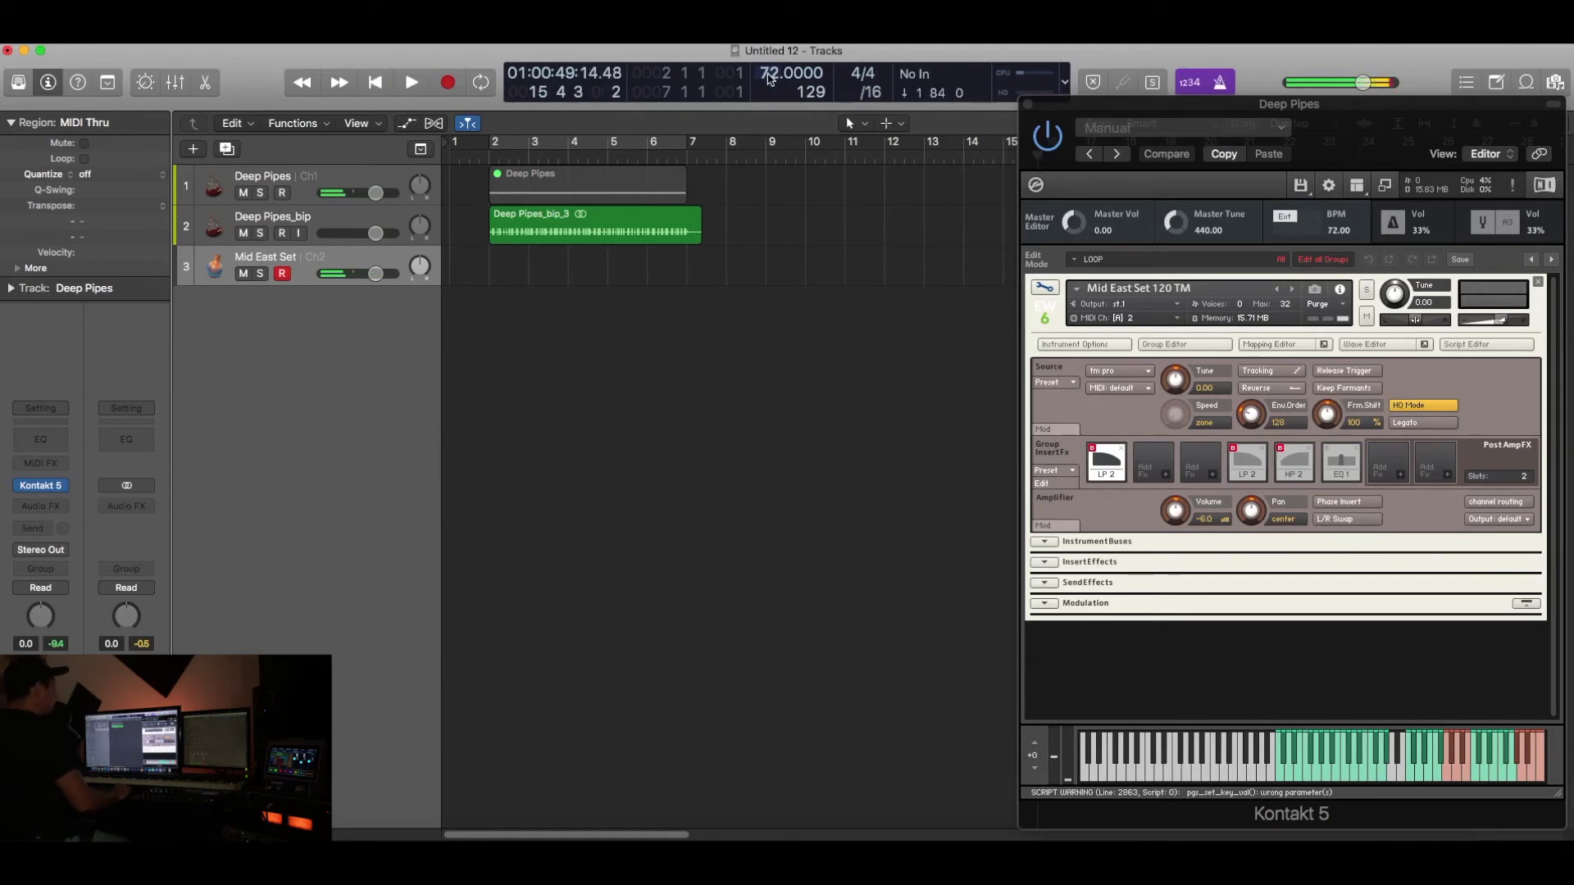
- Leave the Mid East Set editor, examine the Deep Pipes instrument's mapping, wave and source settings, and return to the Multi Rack
click(1045, 289)
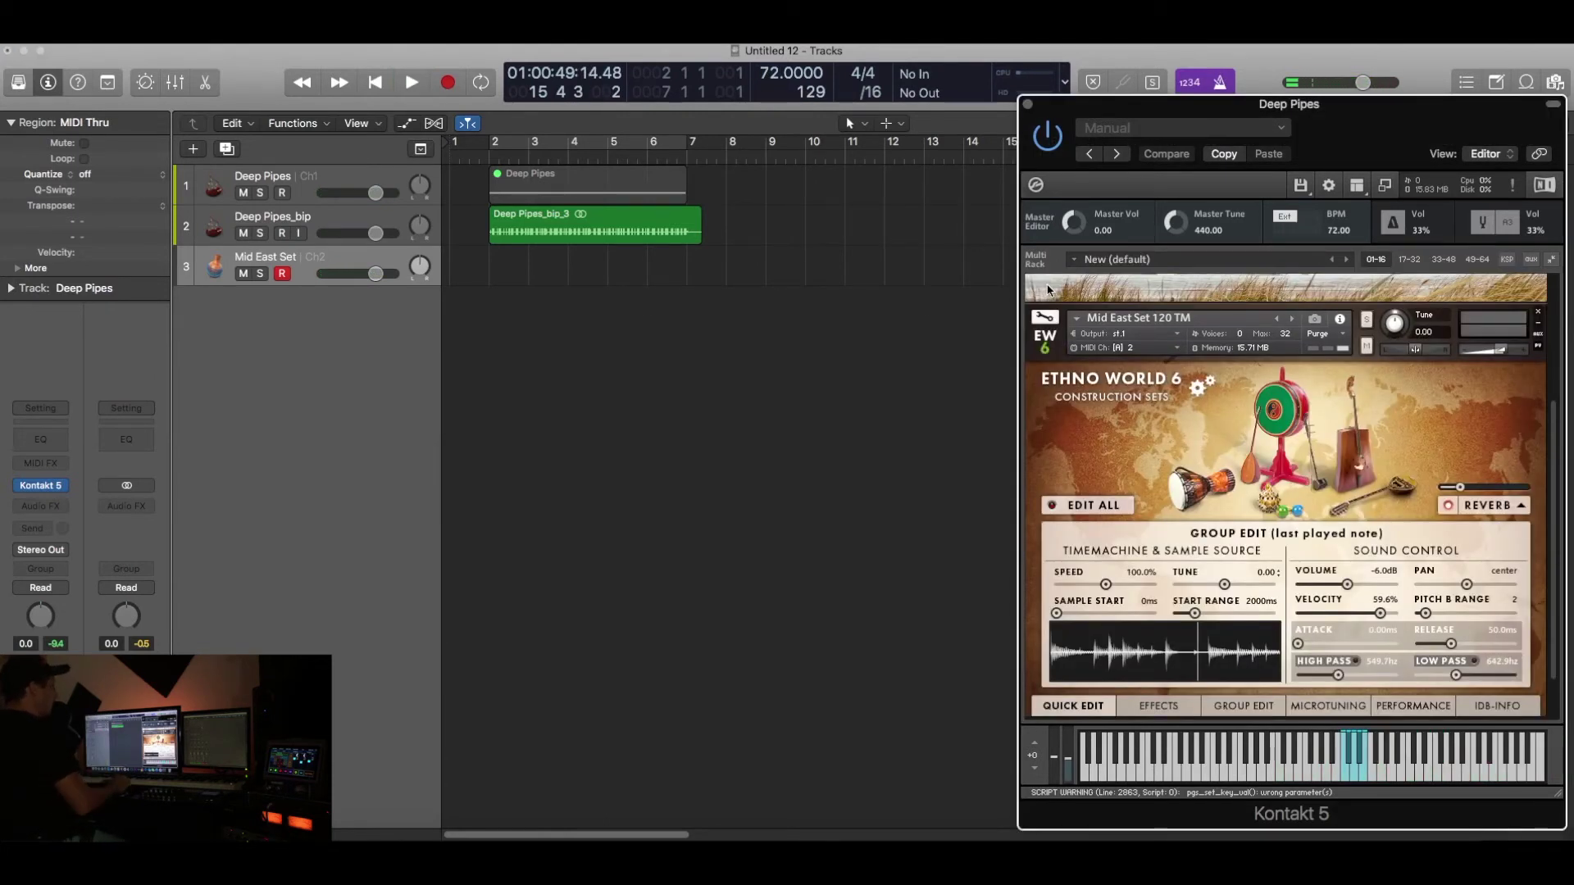
scroll(1238, 351, up, 1)
scroll(1237, 351, up, 5)
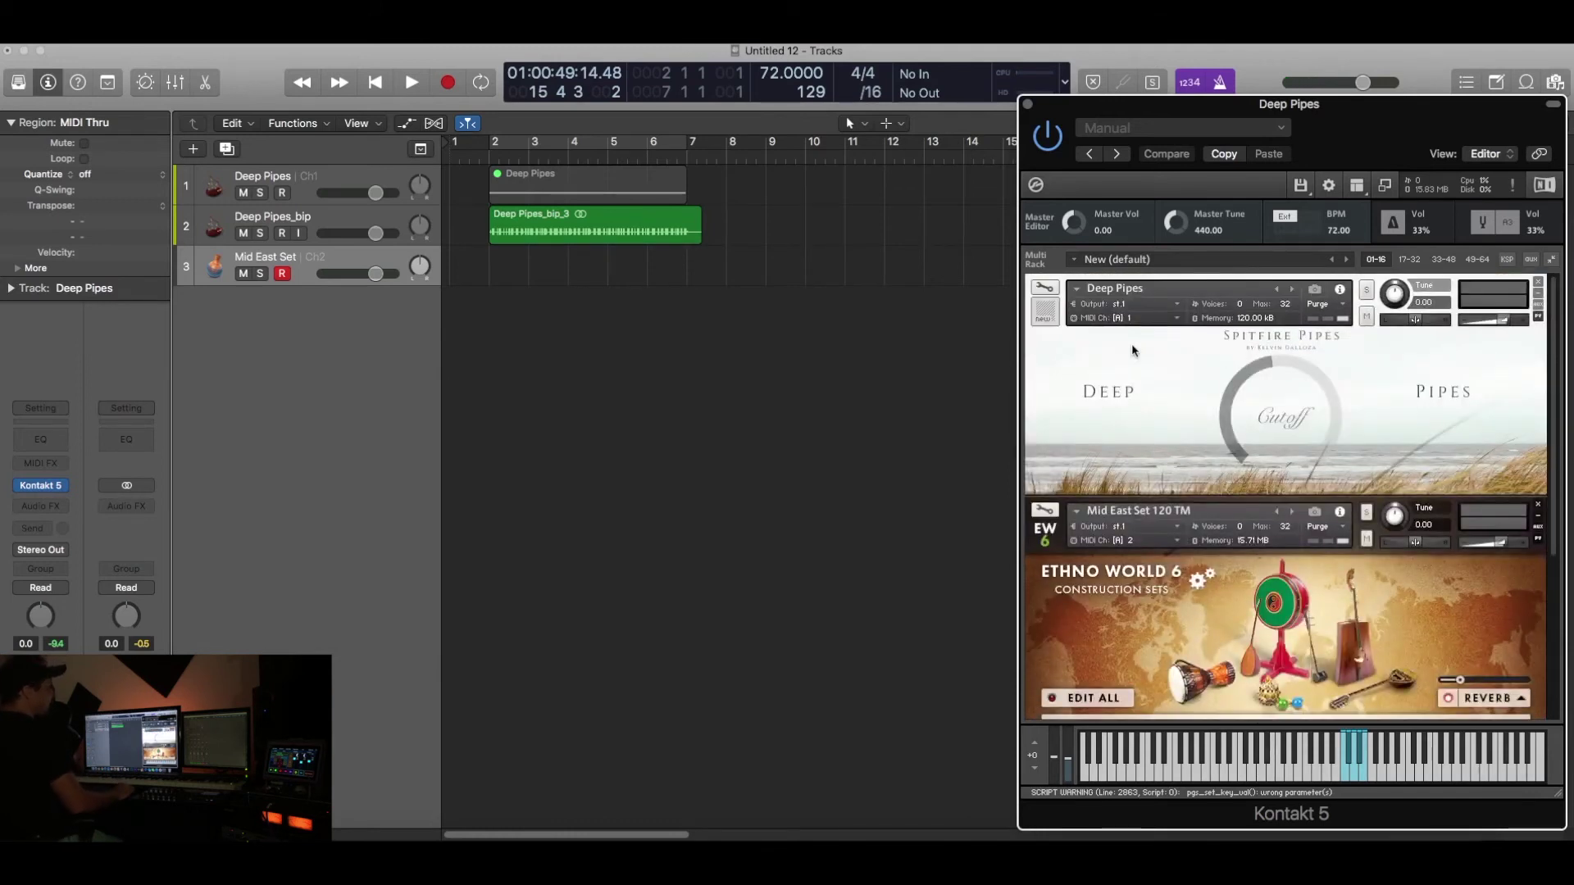
click(1050, 290)
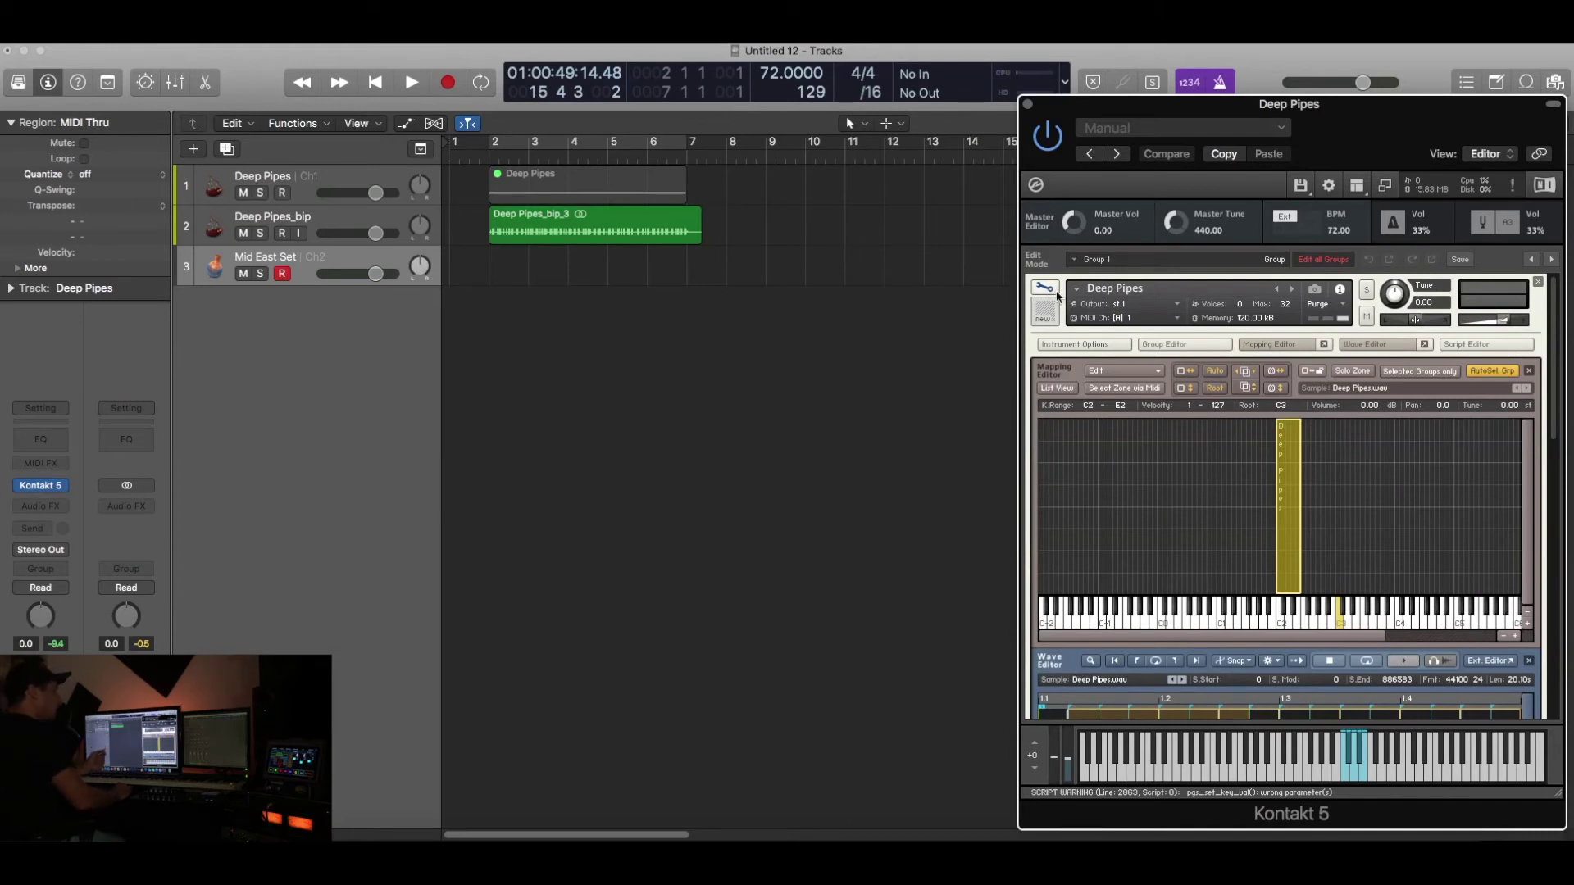
scroll(1400, 446, down, 8)
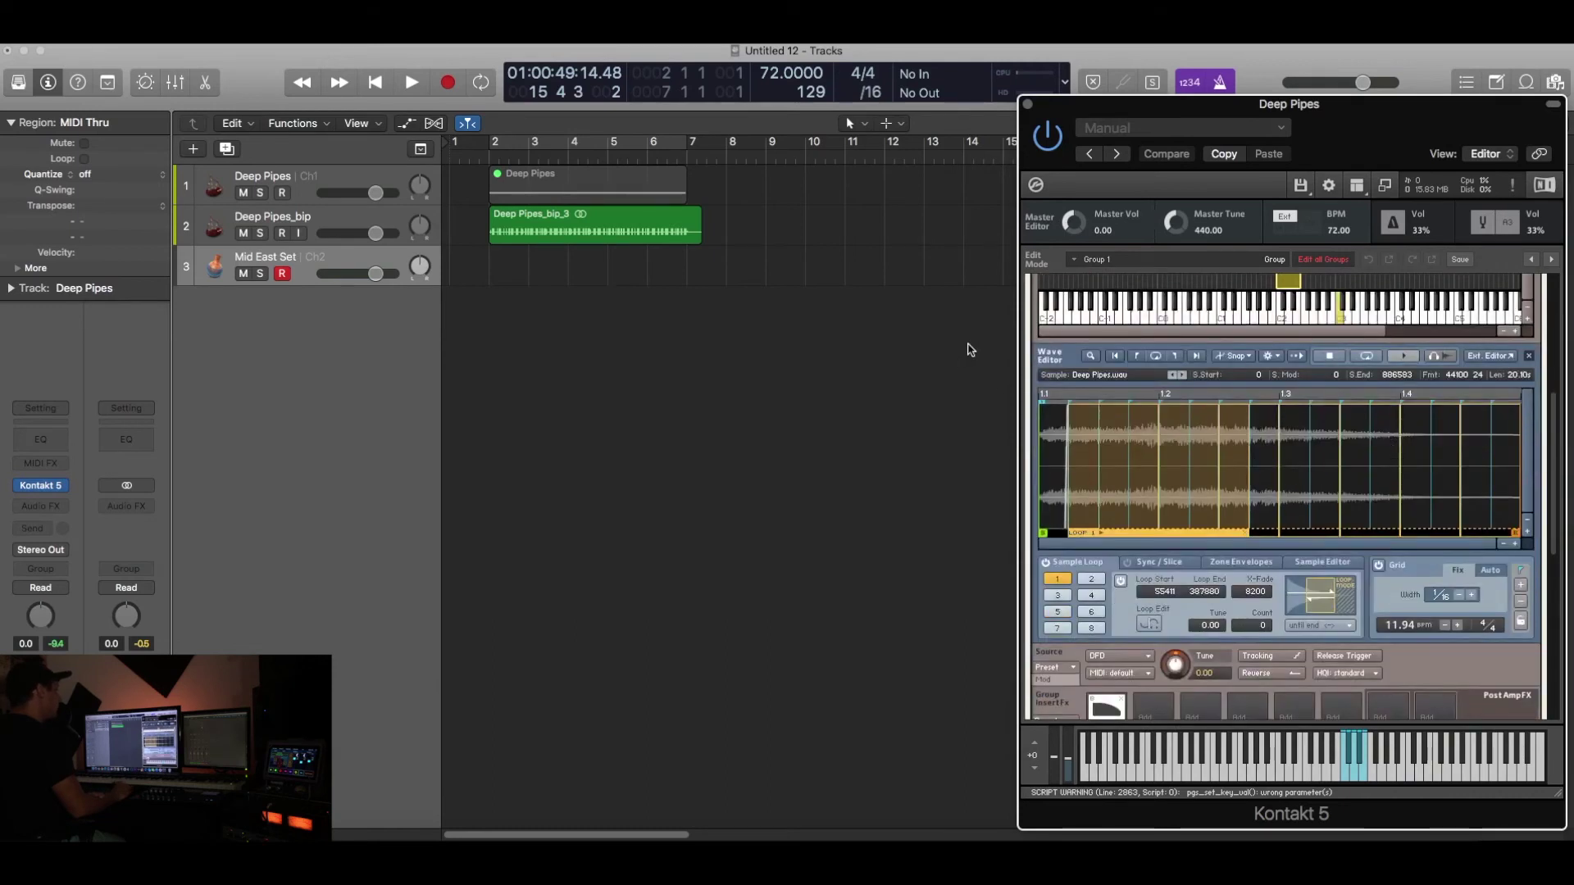
scroll(1205, 410, up, 8)
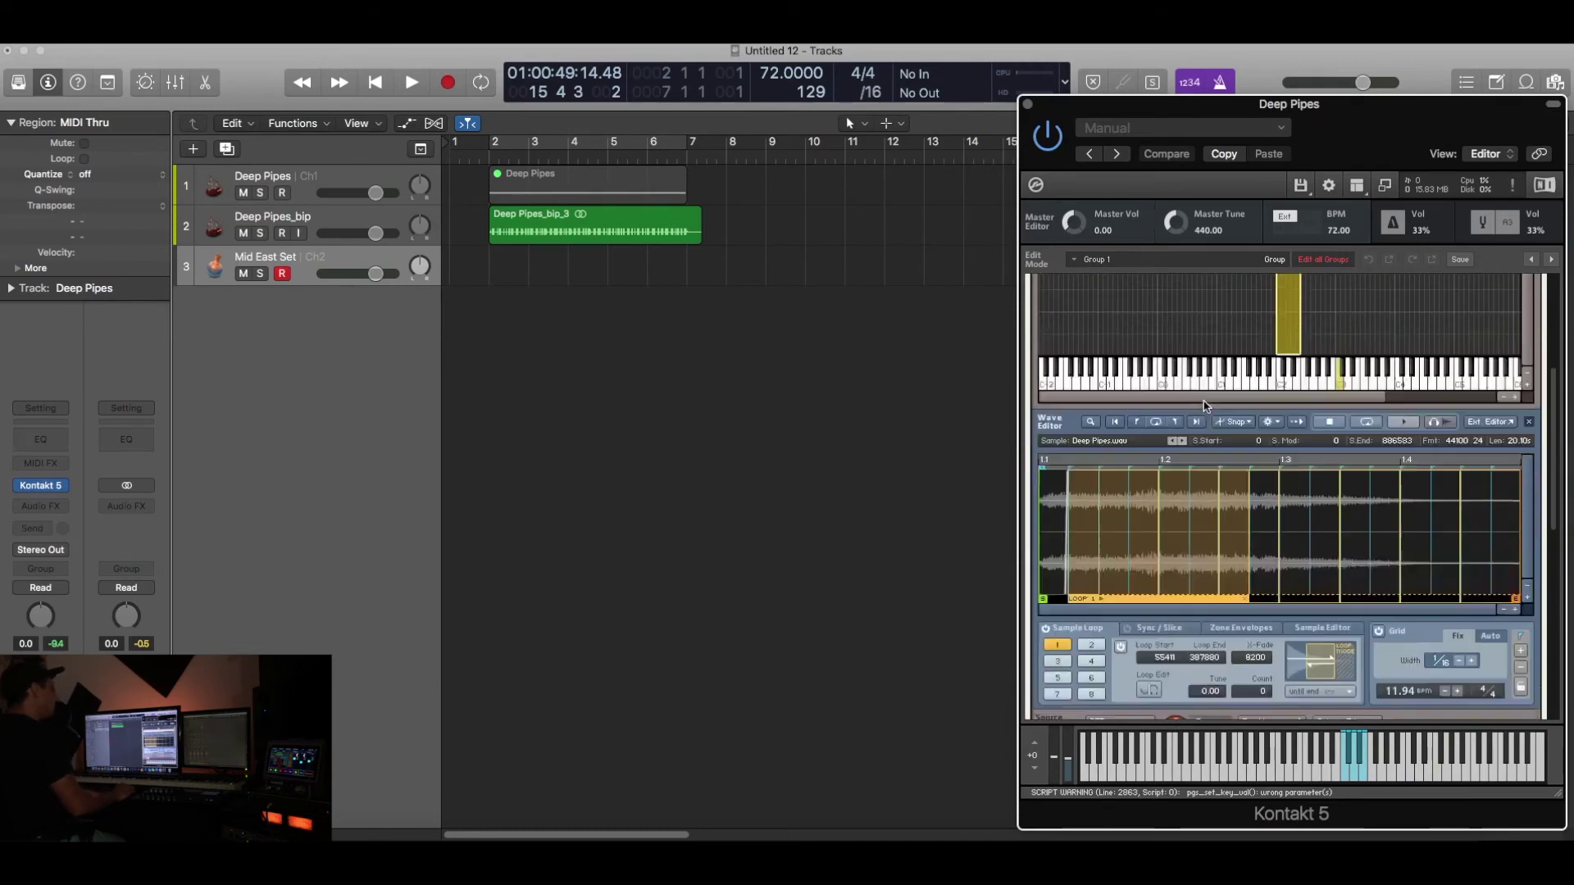
click(1044, 287)
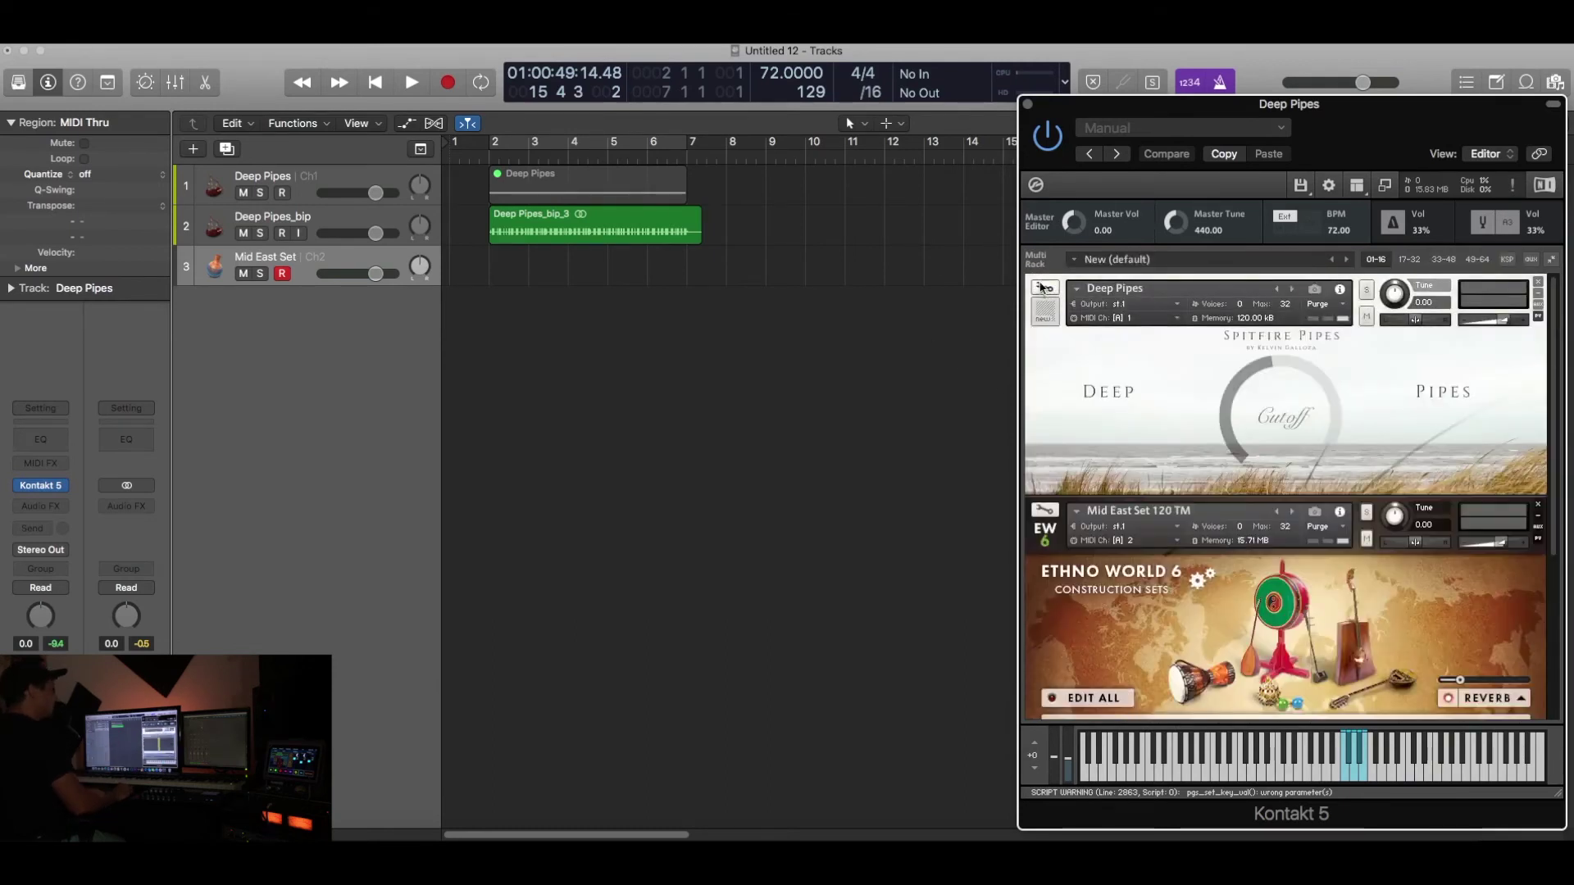